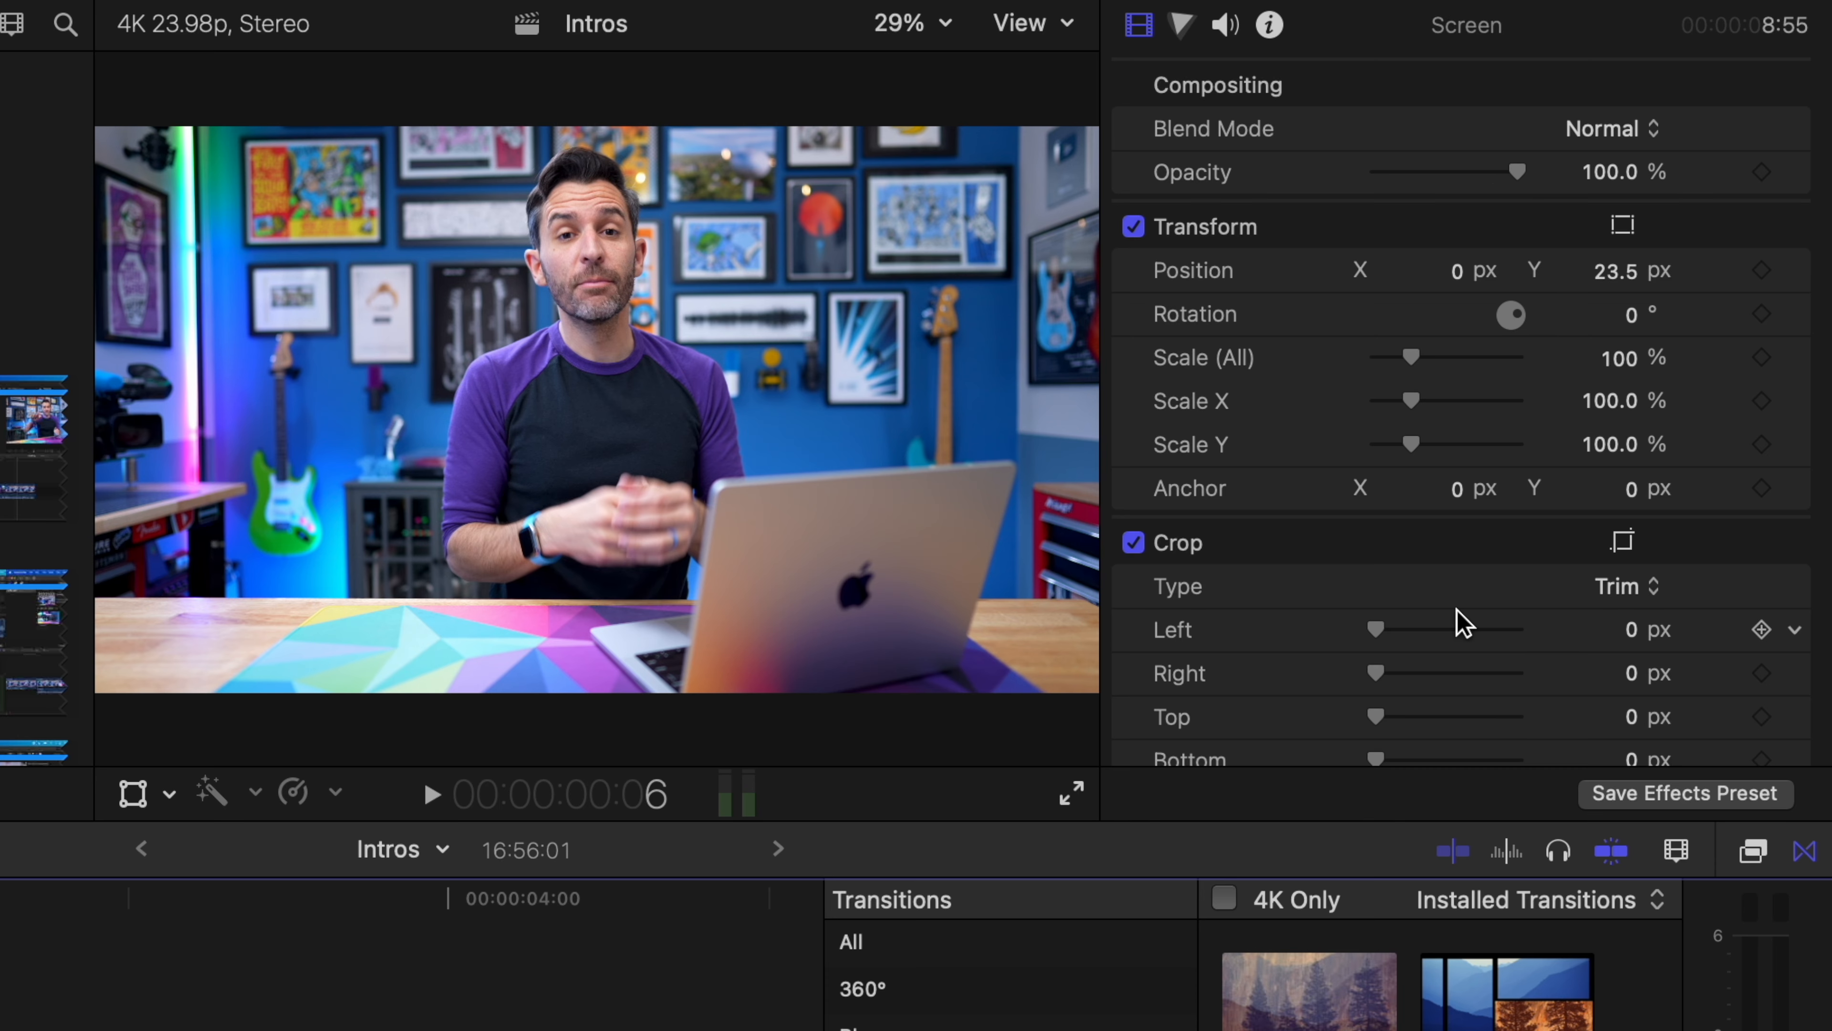
# Add an opacity keyframe to the lower FX30573 video clip at the one-second mark
pyautogui.scroll(-5, 1461, 622)
pyautogui.scroll(3, 1551, 274)
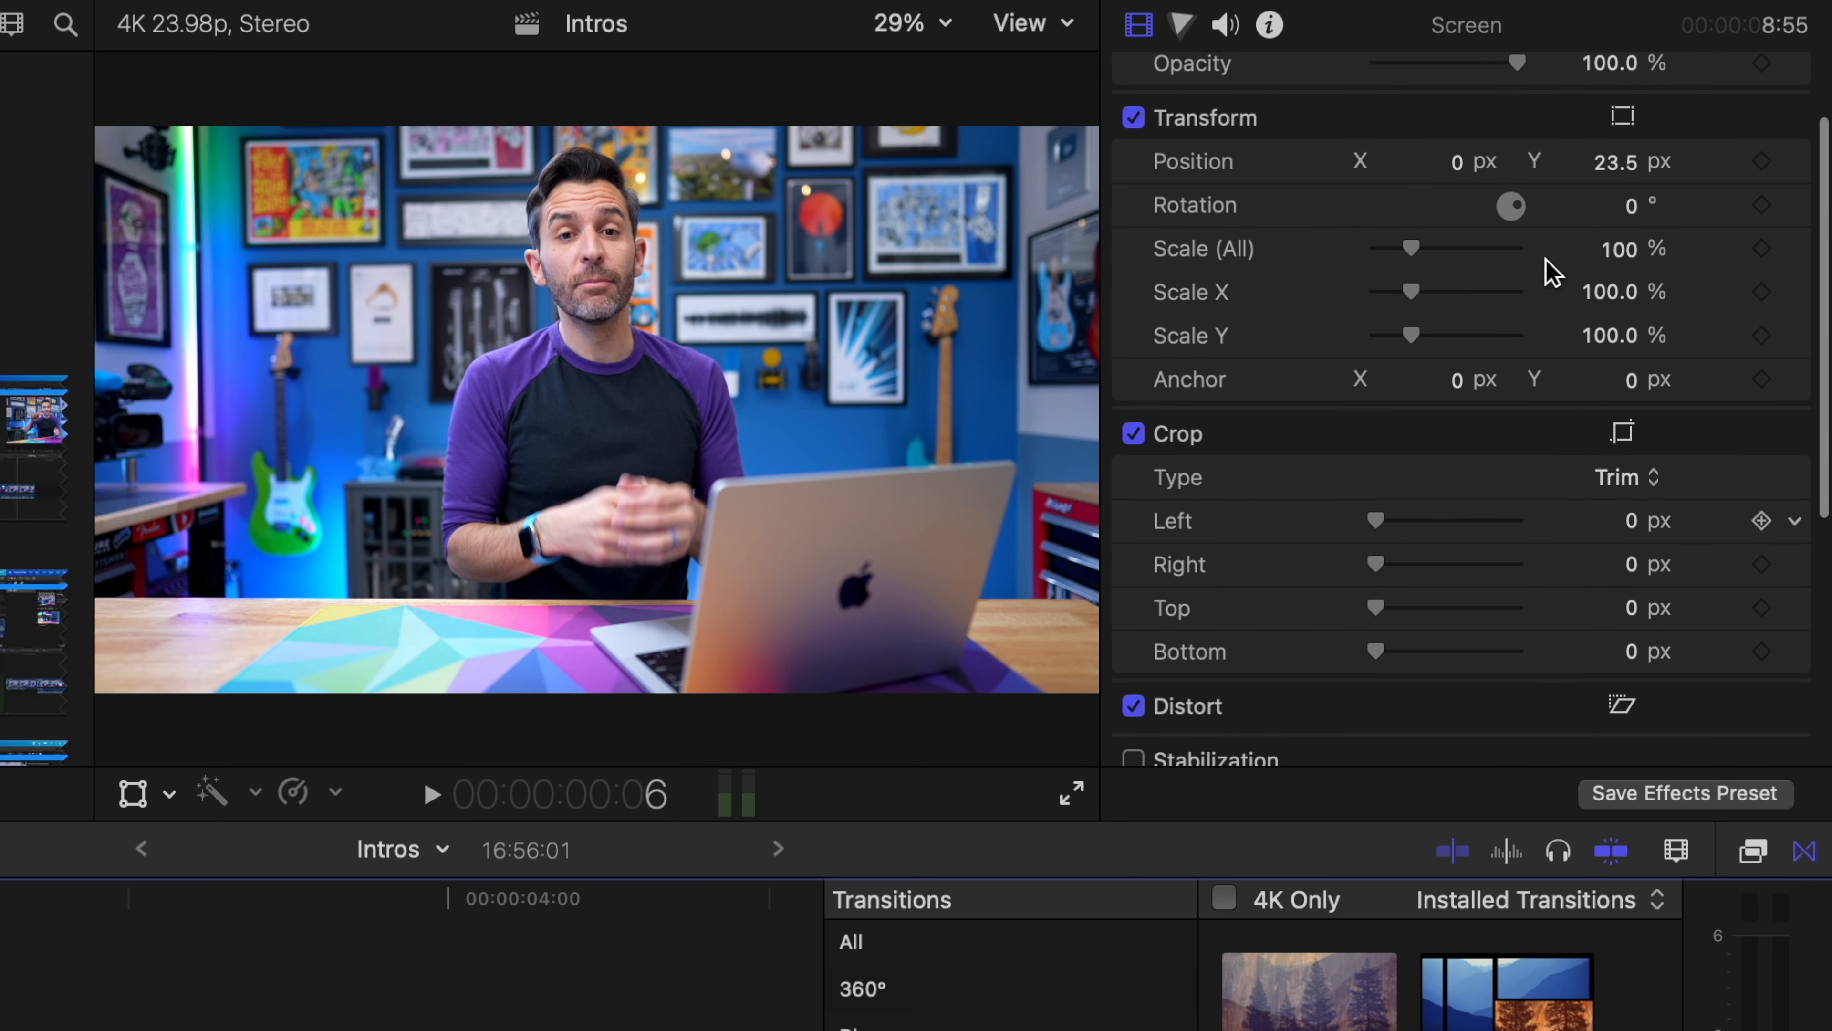
pyautogui.scroll(2, 1551, 274)
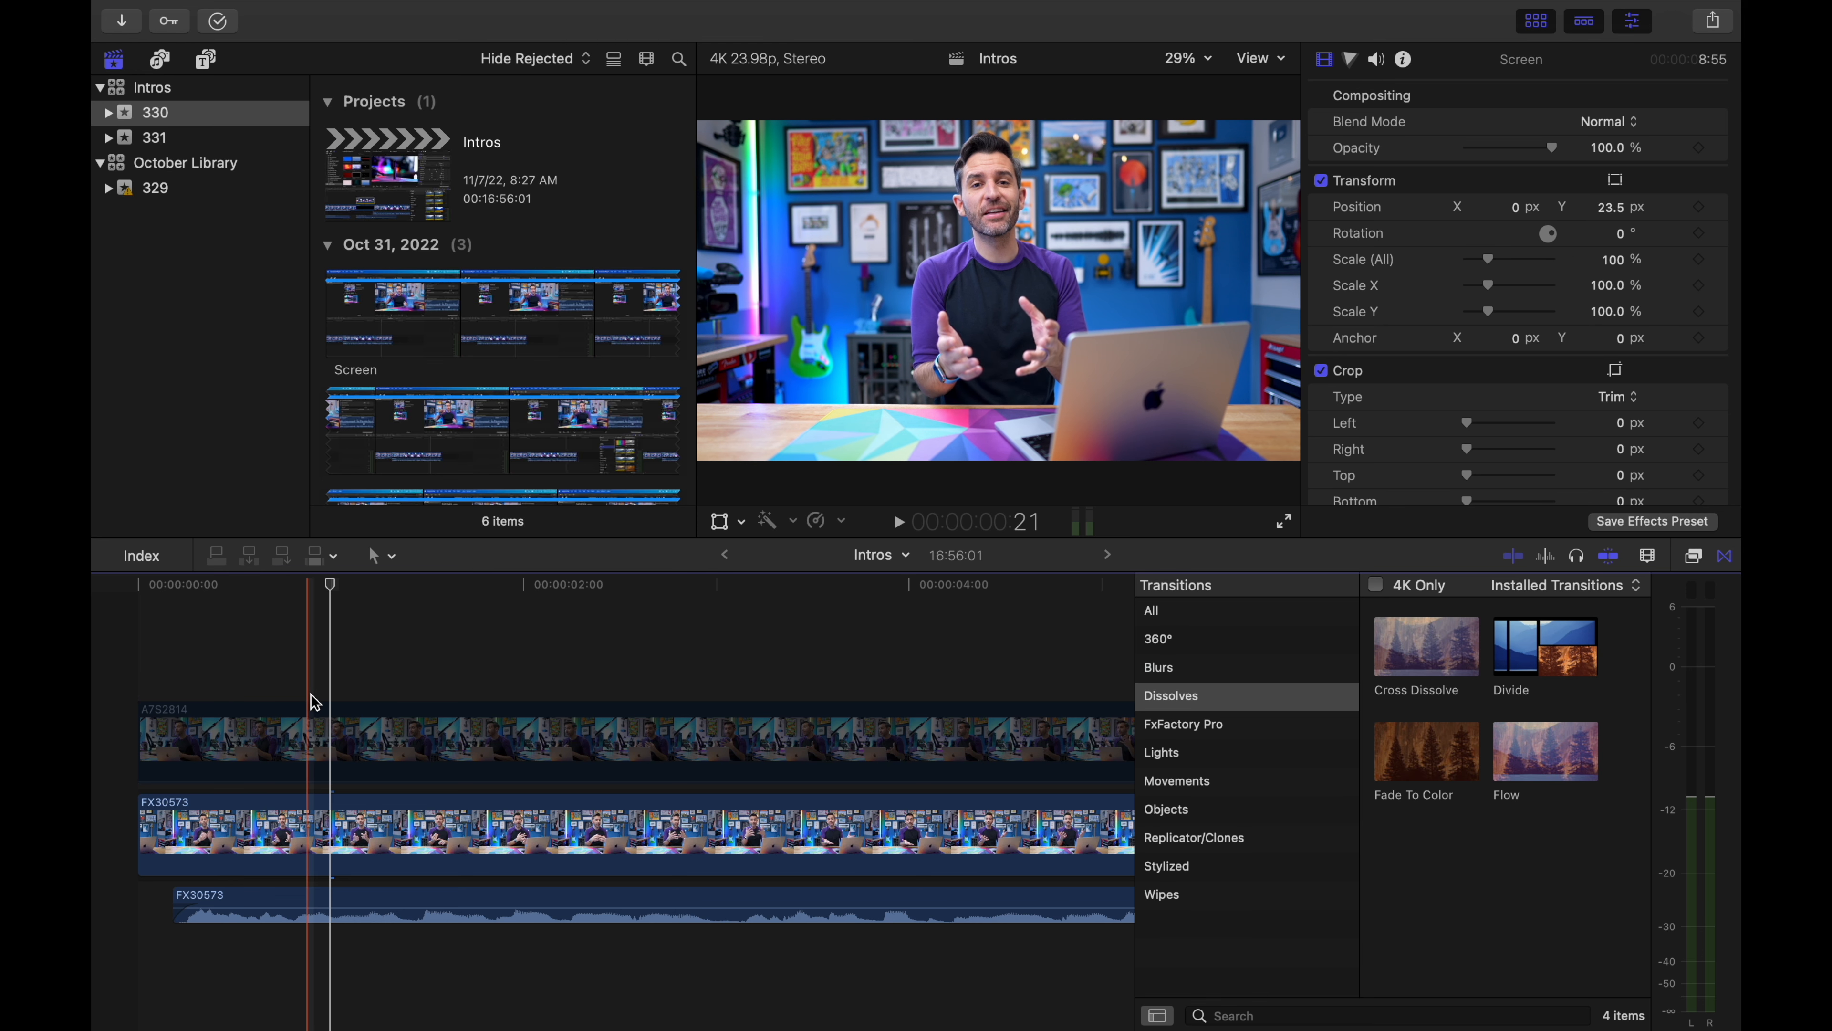
pyautogui.click(332, 837)
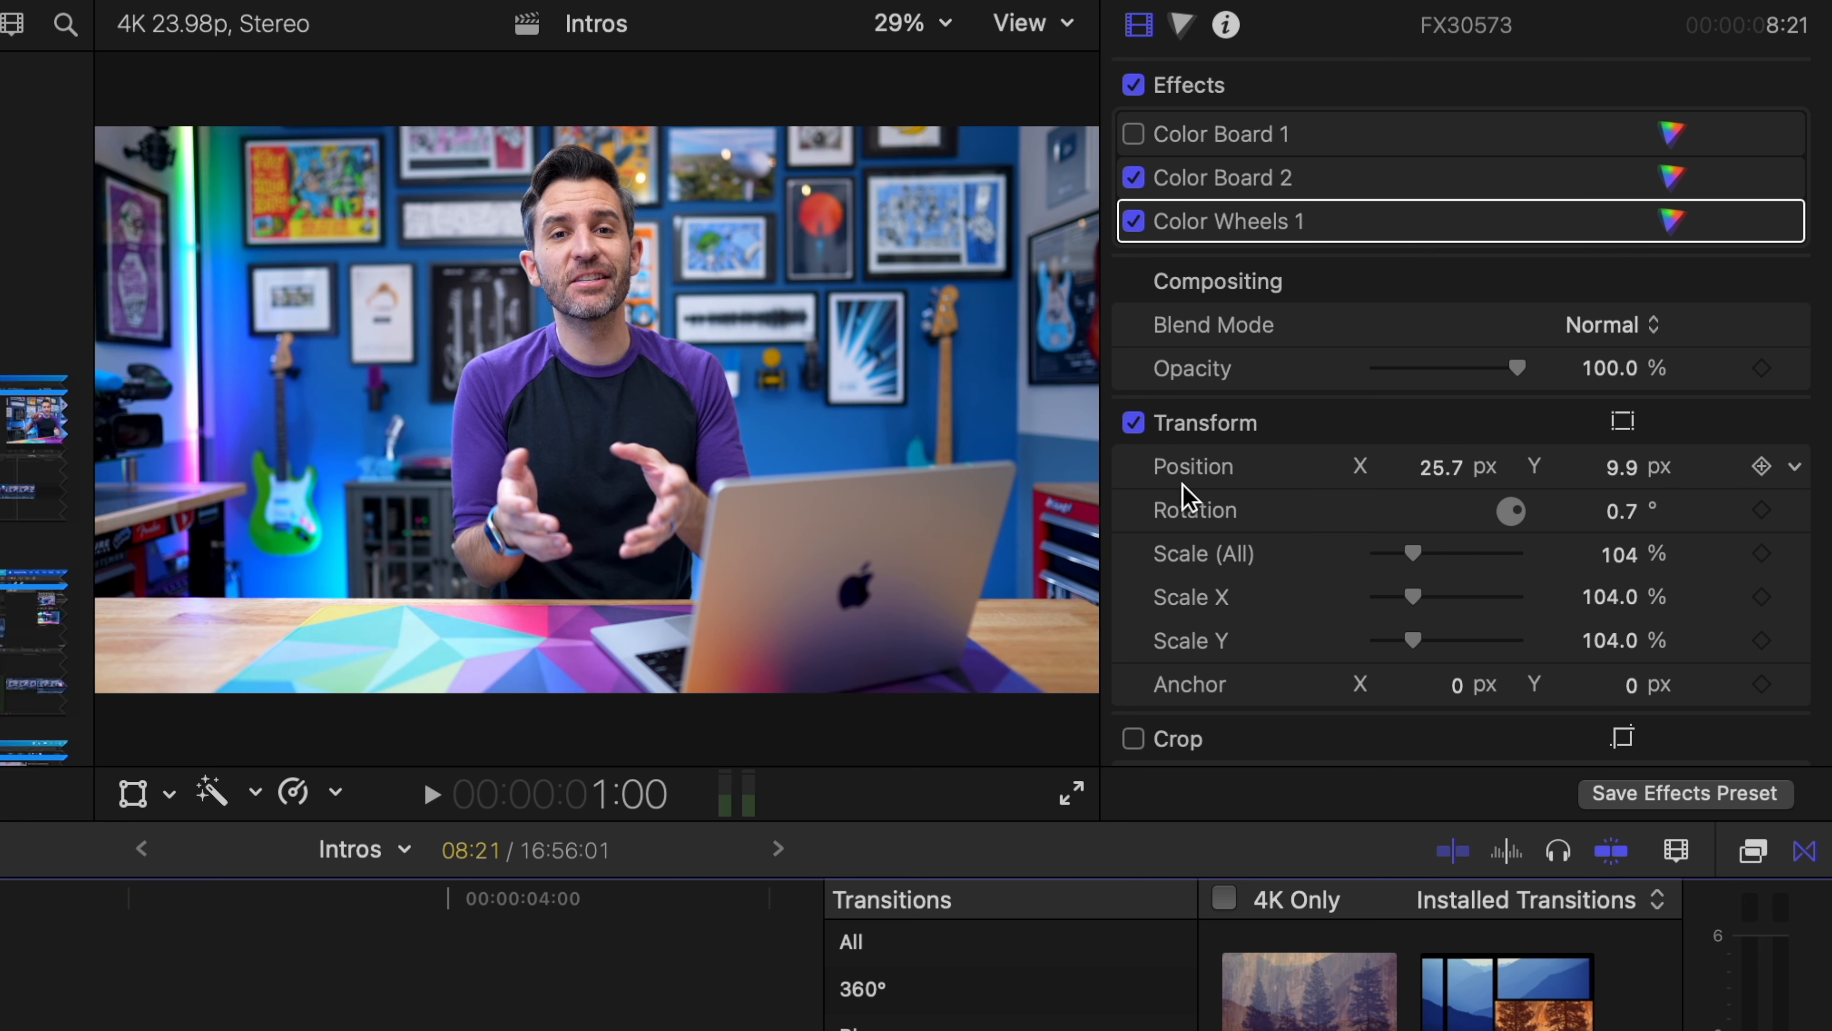
pyautogui.click(1761, 370)
pyautogui.press('space')
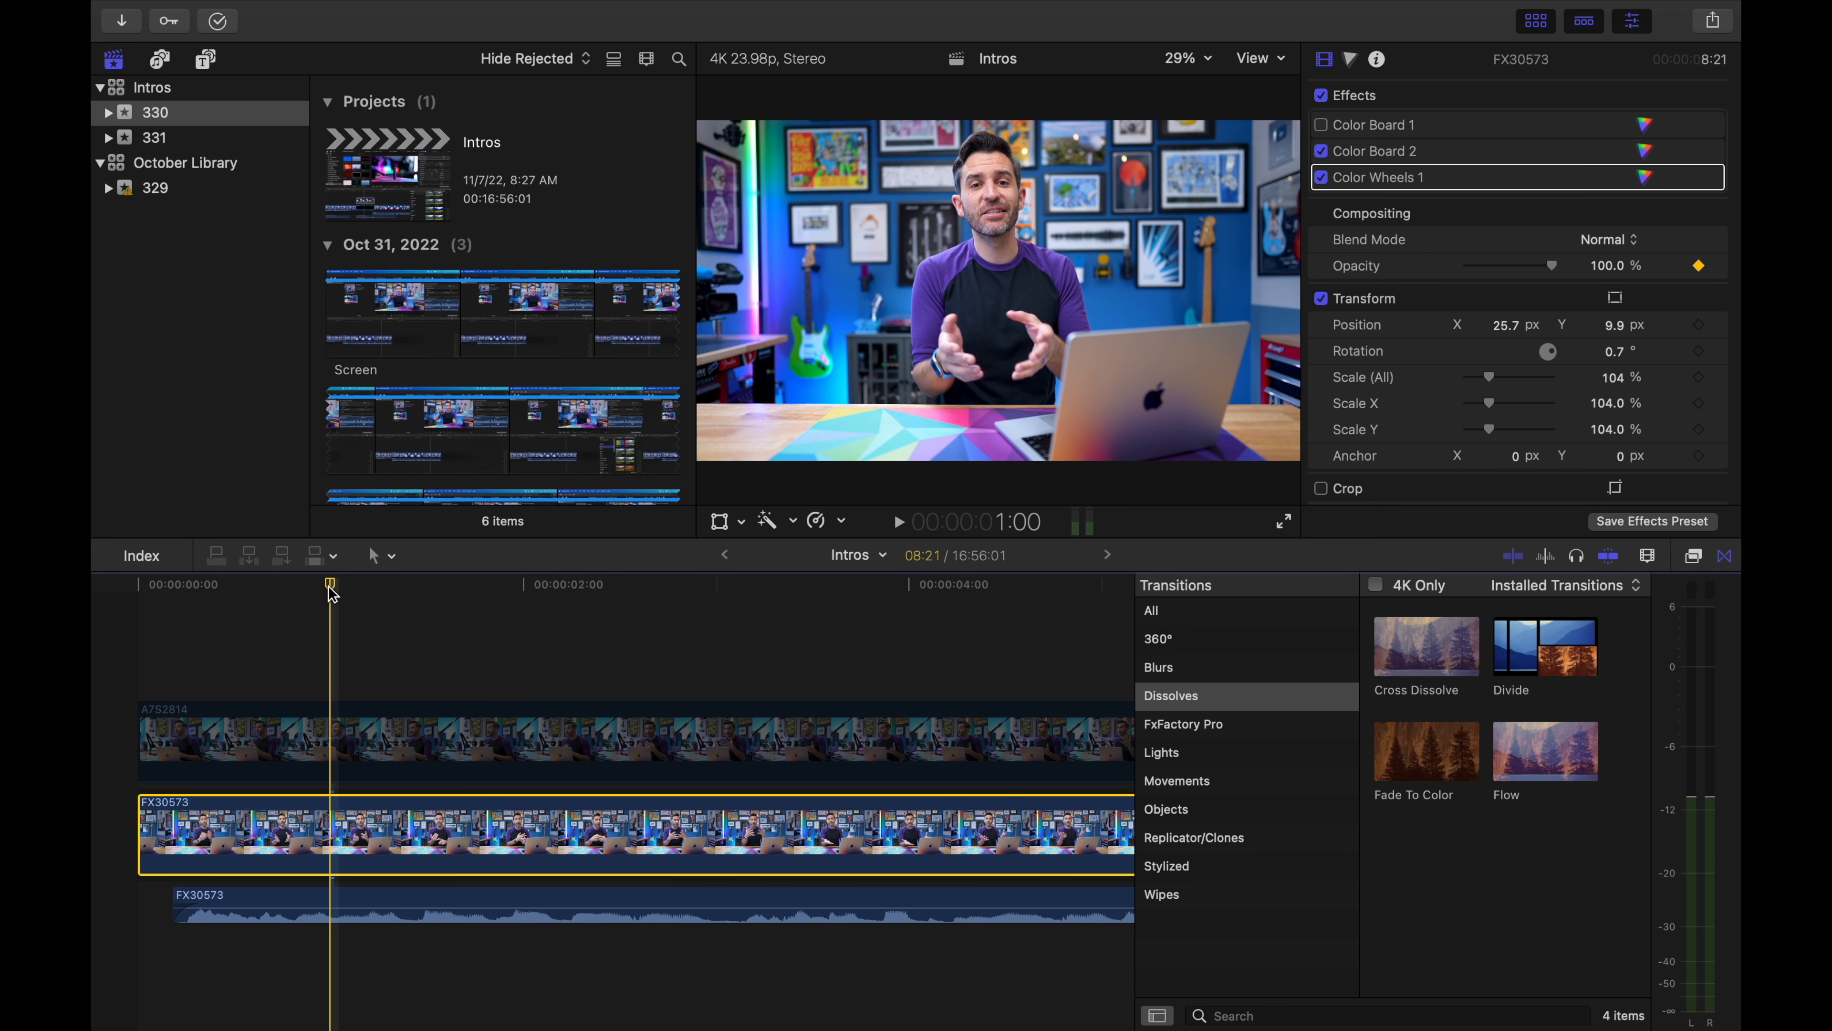
# Try lowering the FX30573 clip's opacity to 47.33% at frame 16
pyautogui.moveTo(332, 593); pyautogui.dragTo(274, 600)
pyautogui.moveTo(1552, 268); pyautogui.dragTo(1509, 268)
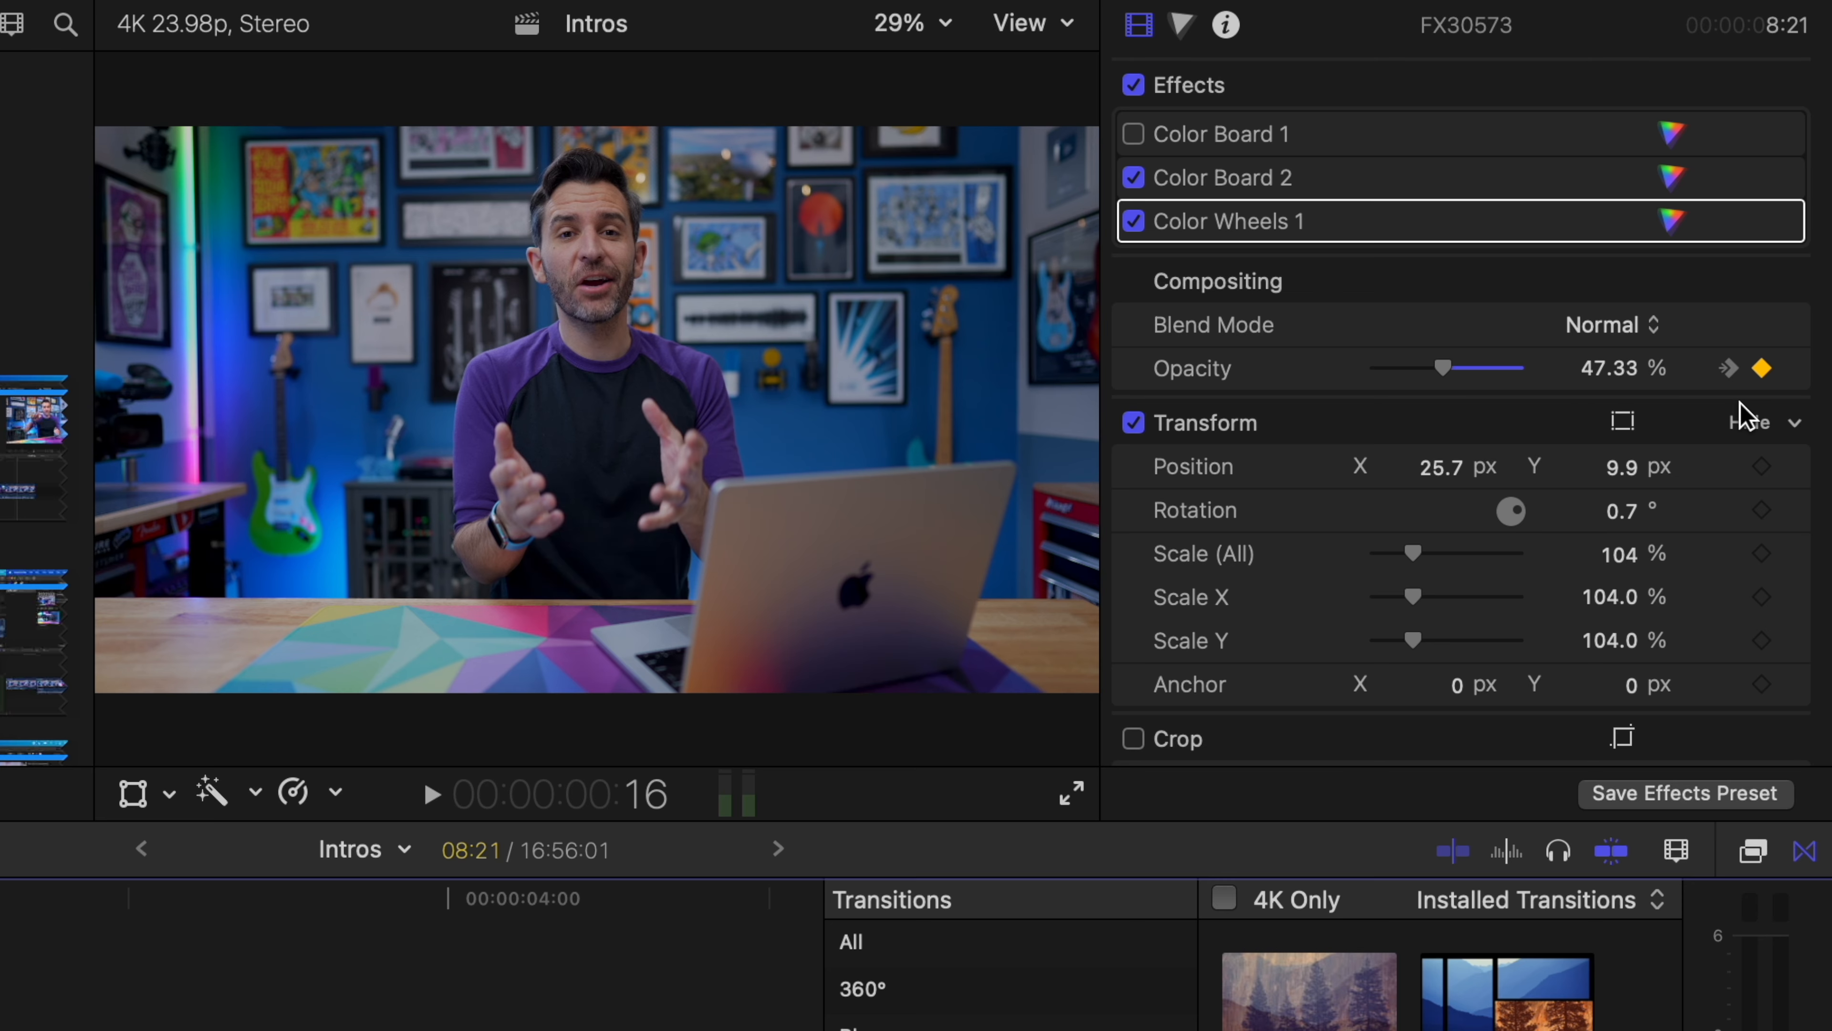
pyautogui.press('super+z')
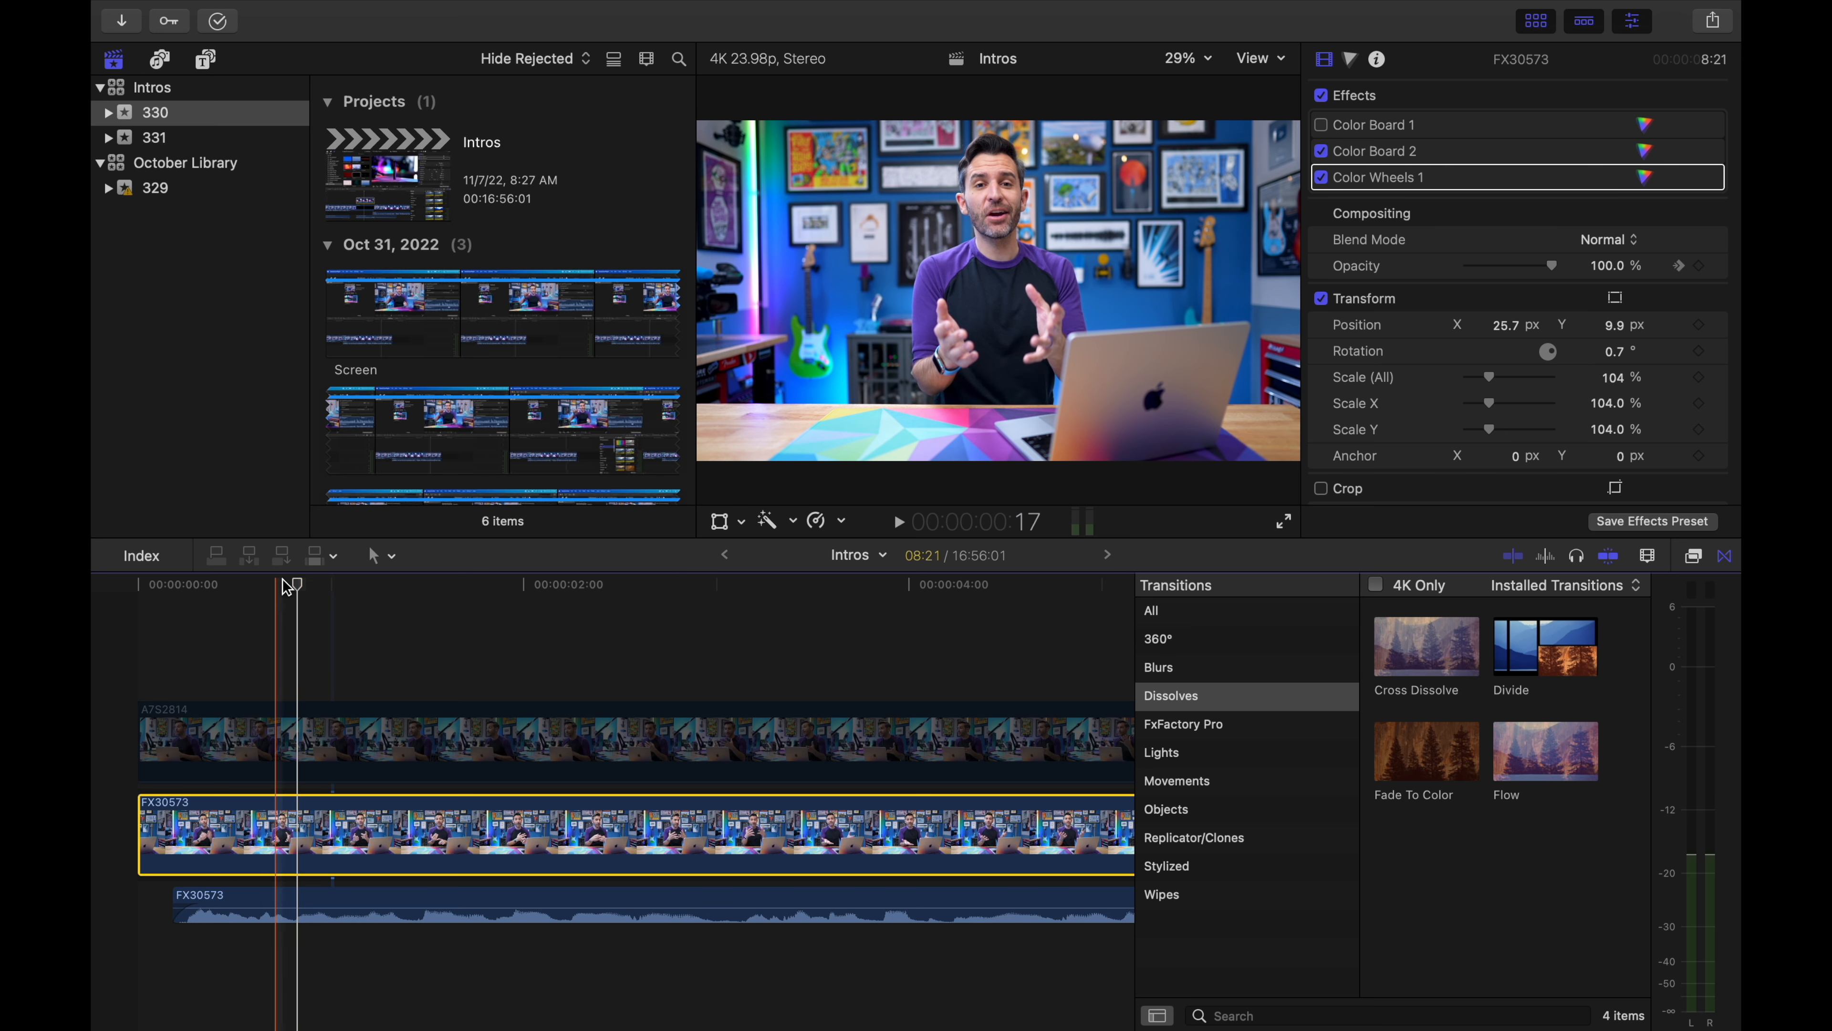
# Set the FX30573 clip's opacity to 0% at its very start and play back the fade-in
pyautogui.moveTo(286, 586); pyautogui.dragTo(148, 593)
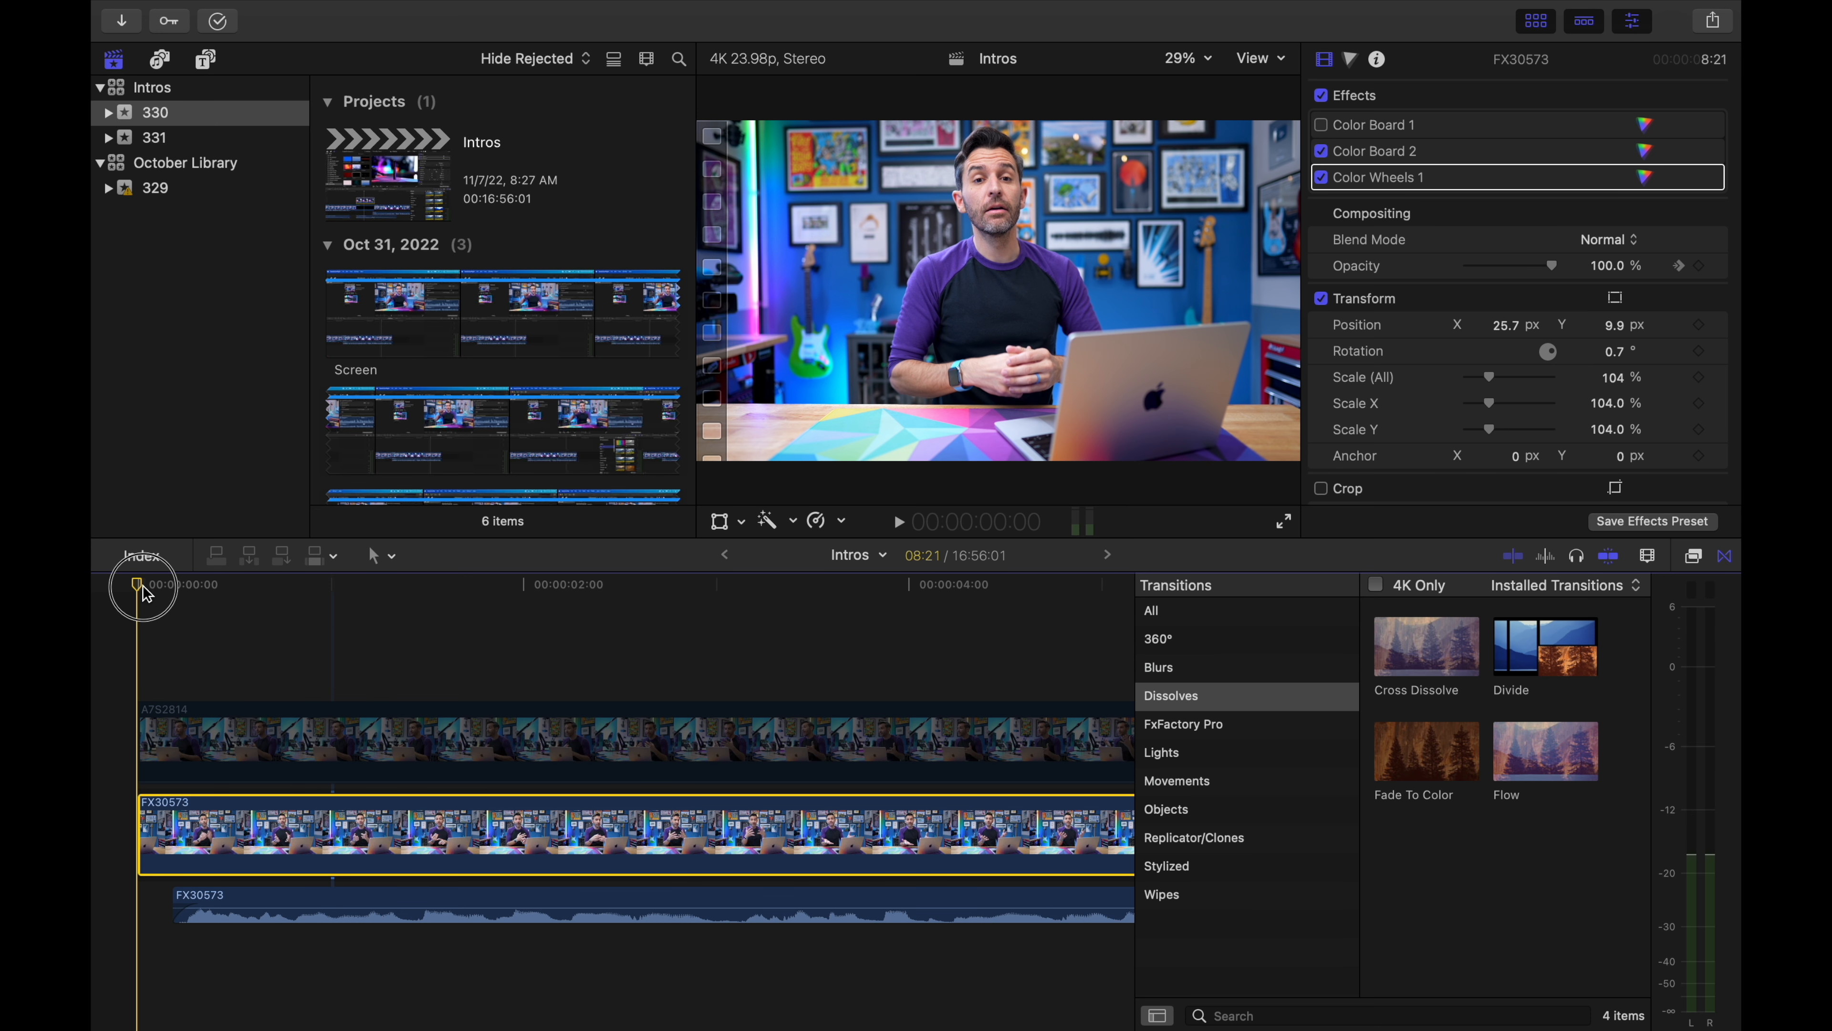
pyautogui.moveTo(1556, 272); pyautogui.dragTo(1463, 278)
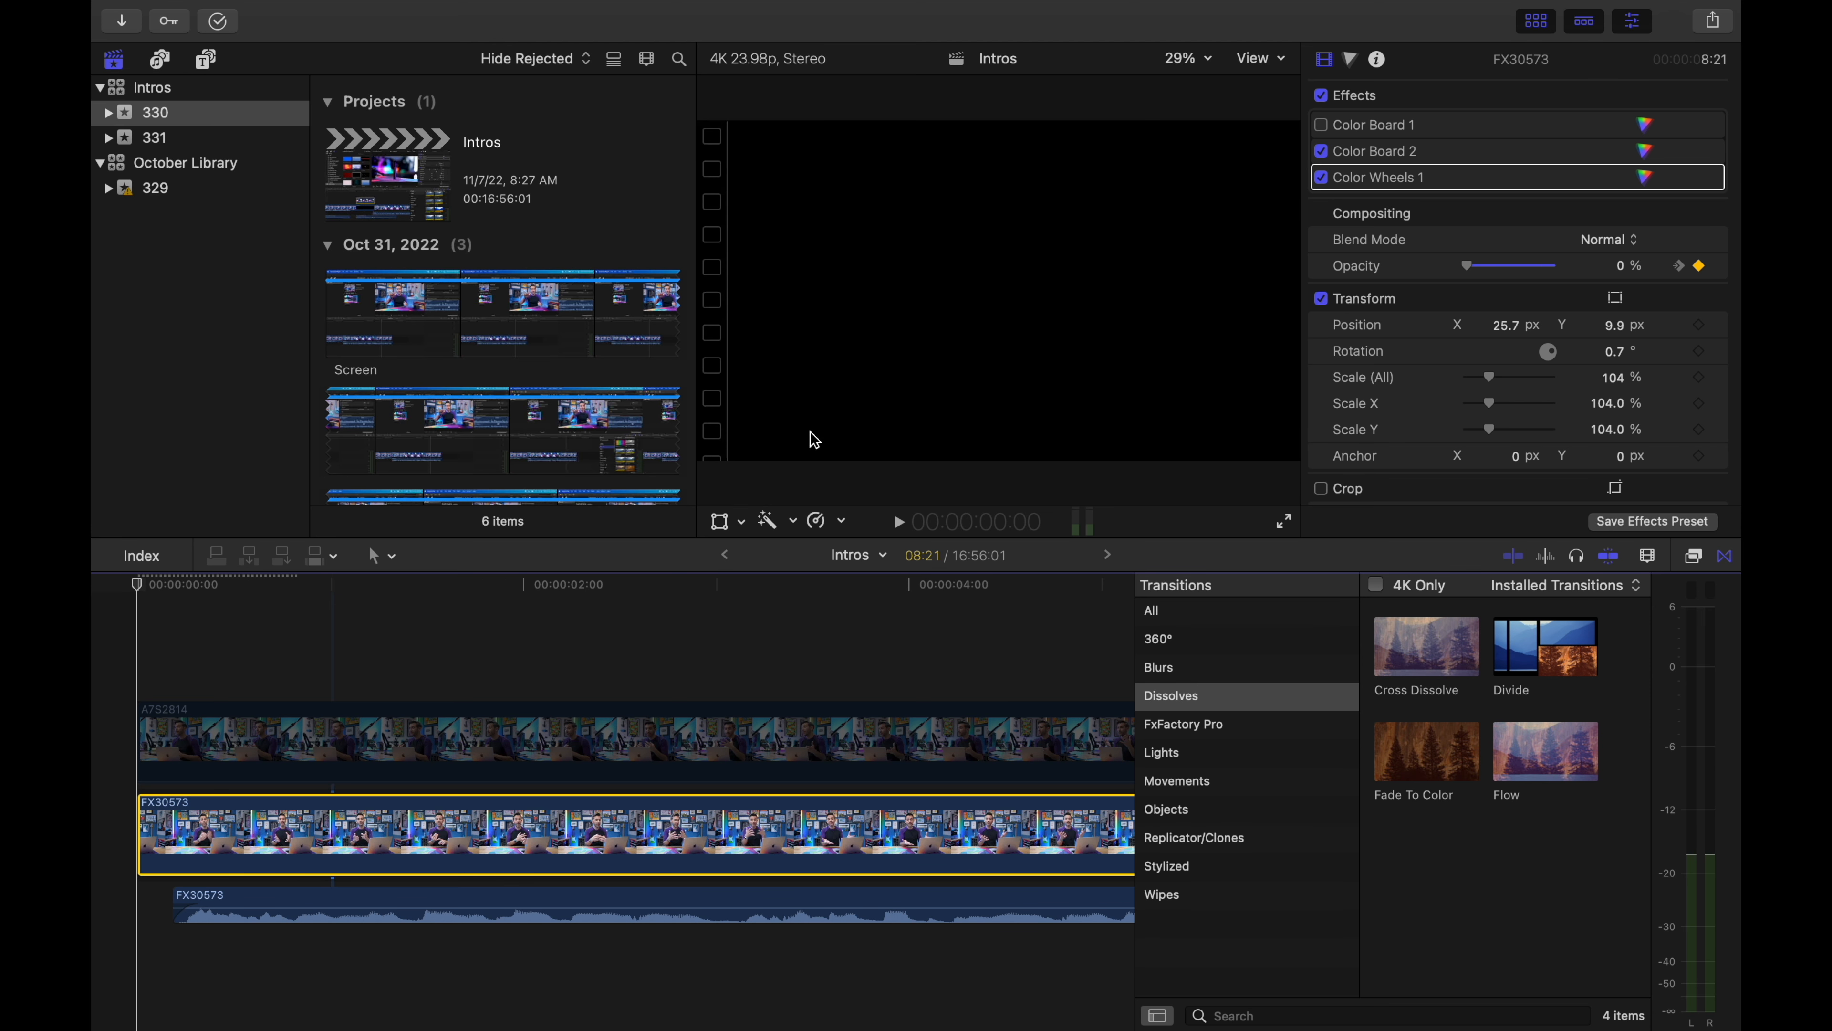
pyautogui.press('space')
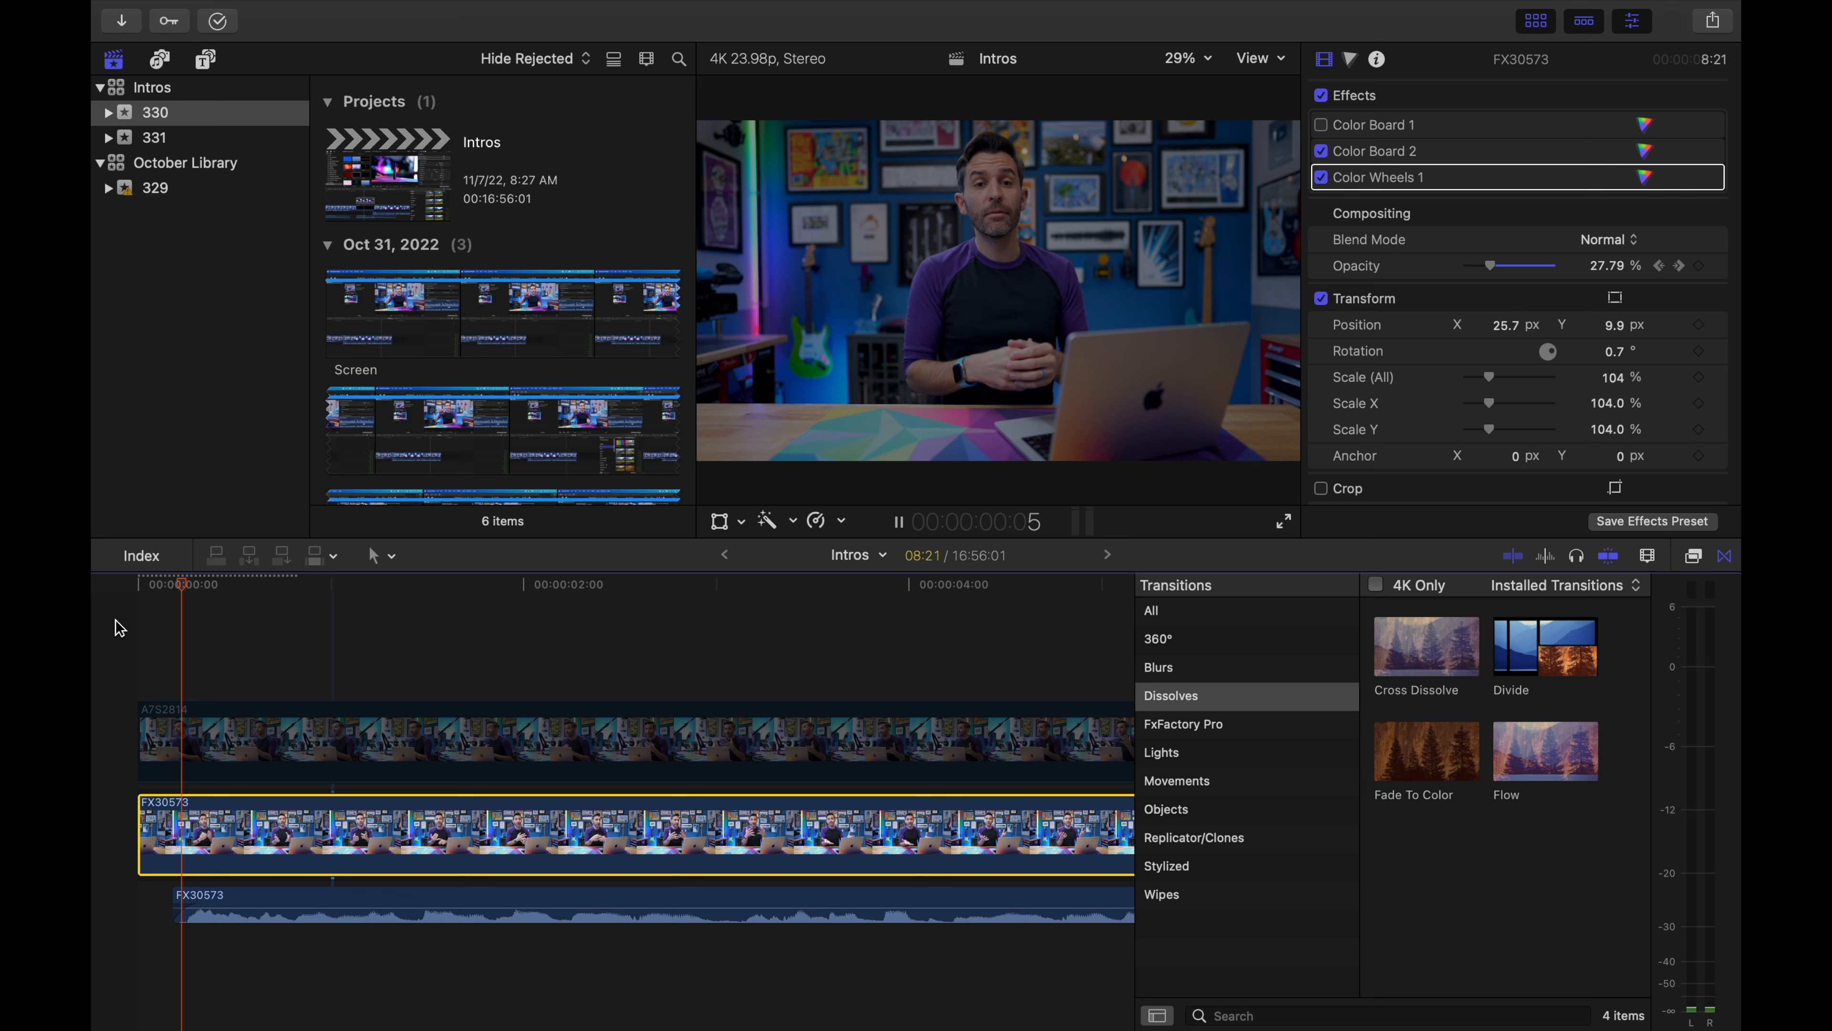
pyautogui.press('space')
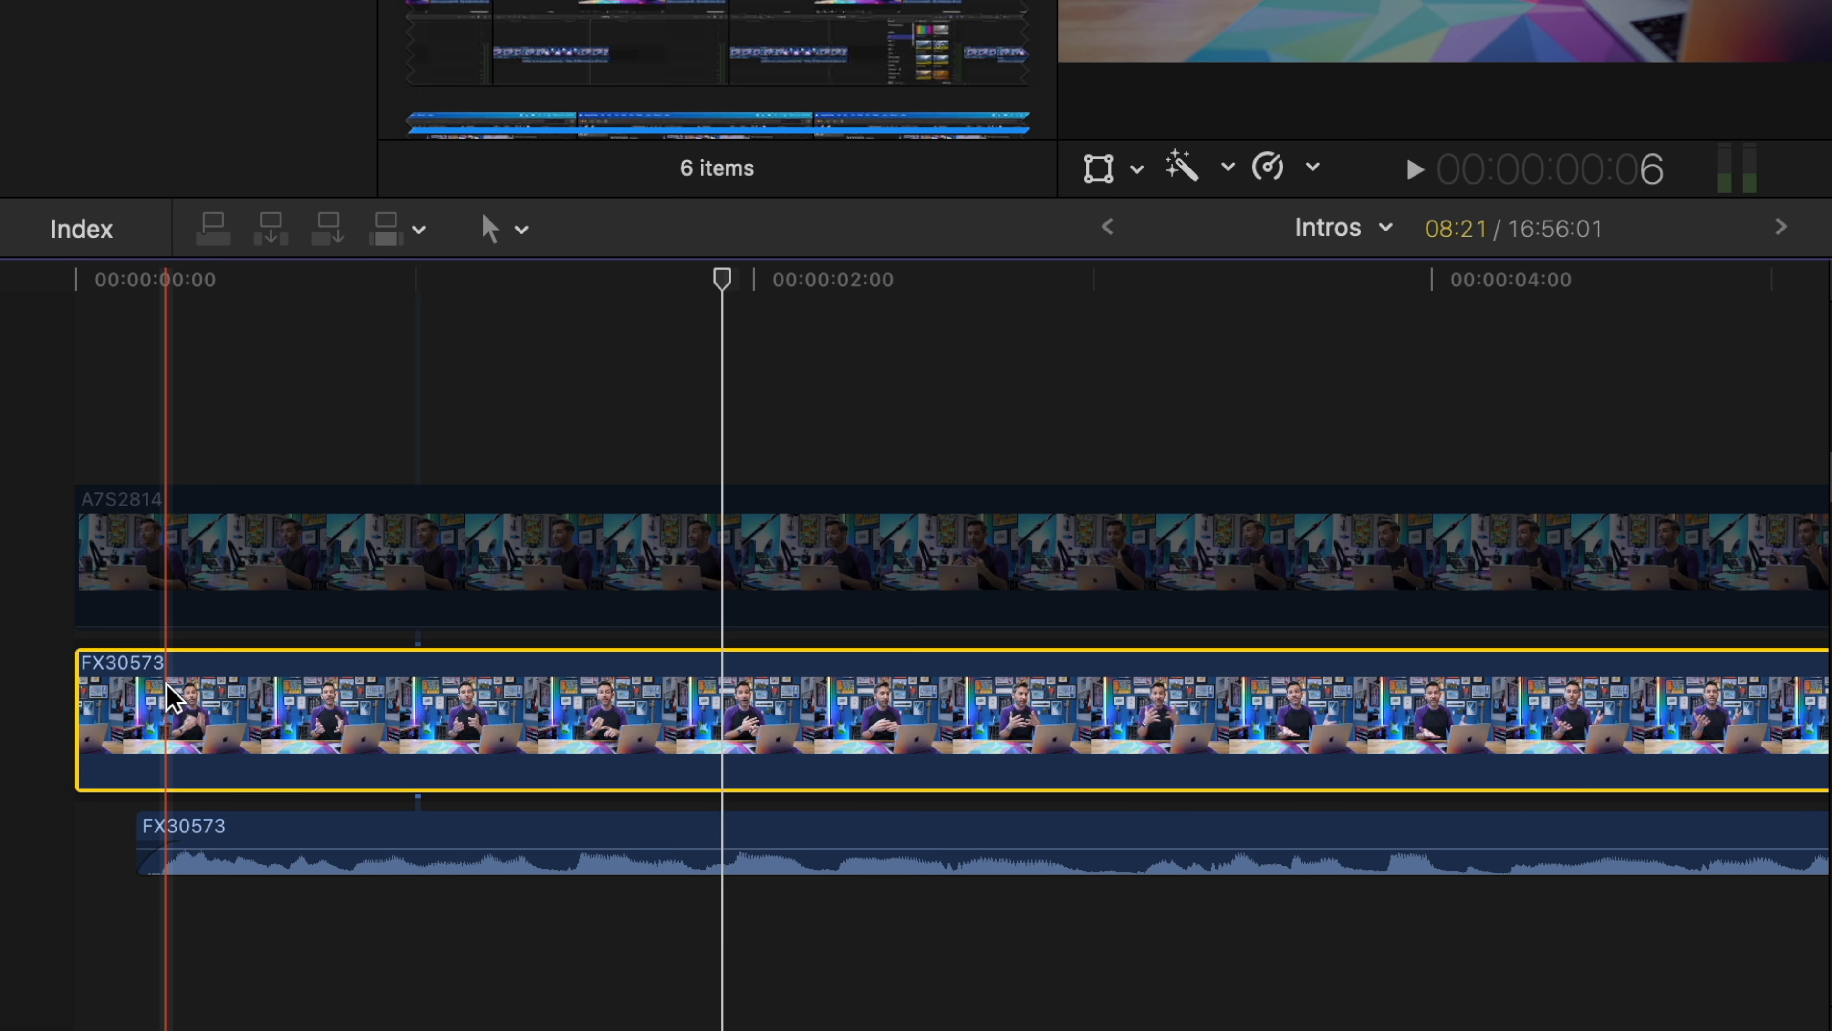
# Show the video animation of the FX30573 video clip in the timeline
pyautogui.hotkey('ctrl', 'v')
pyautogui.click(93, 332)
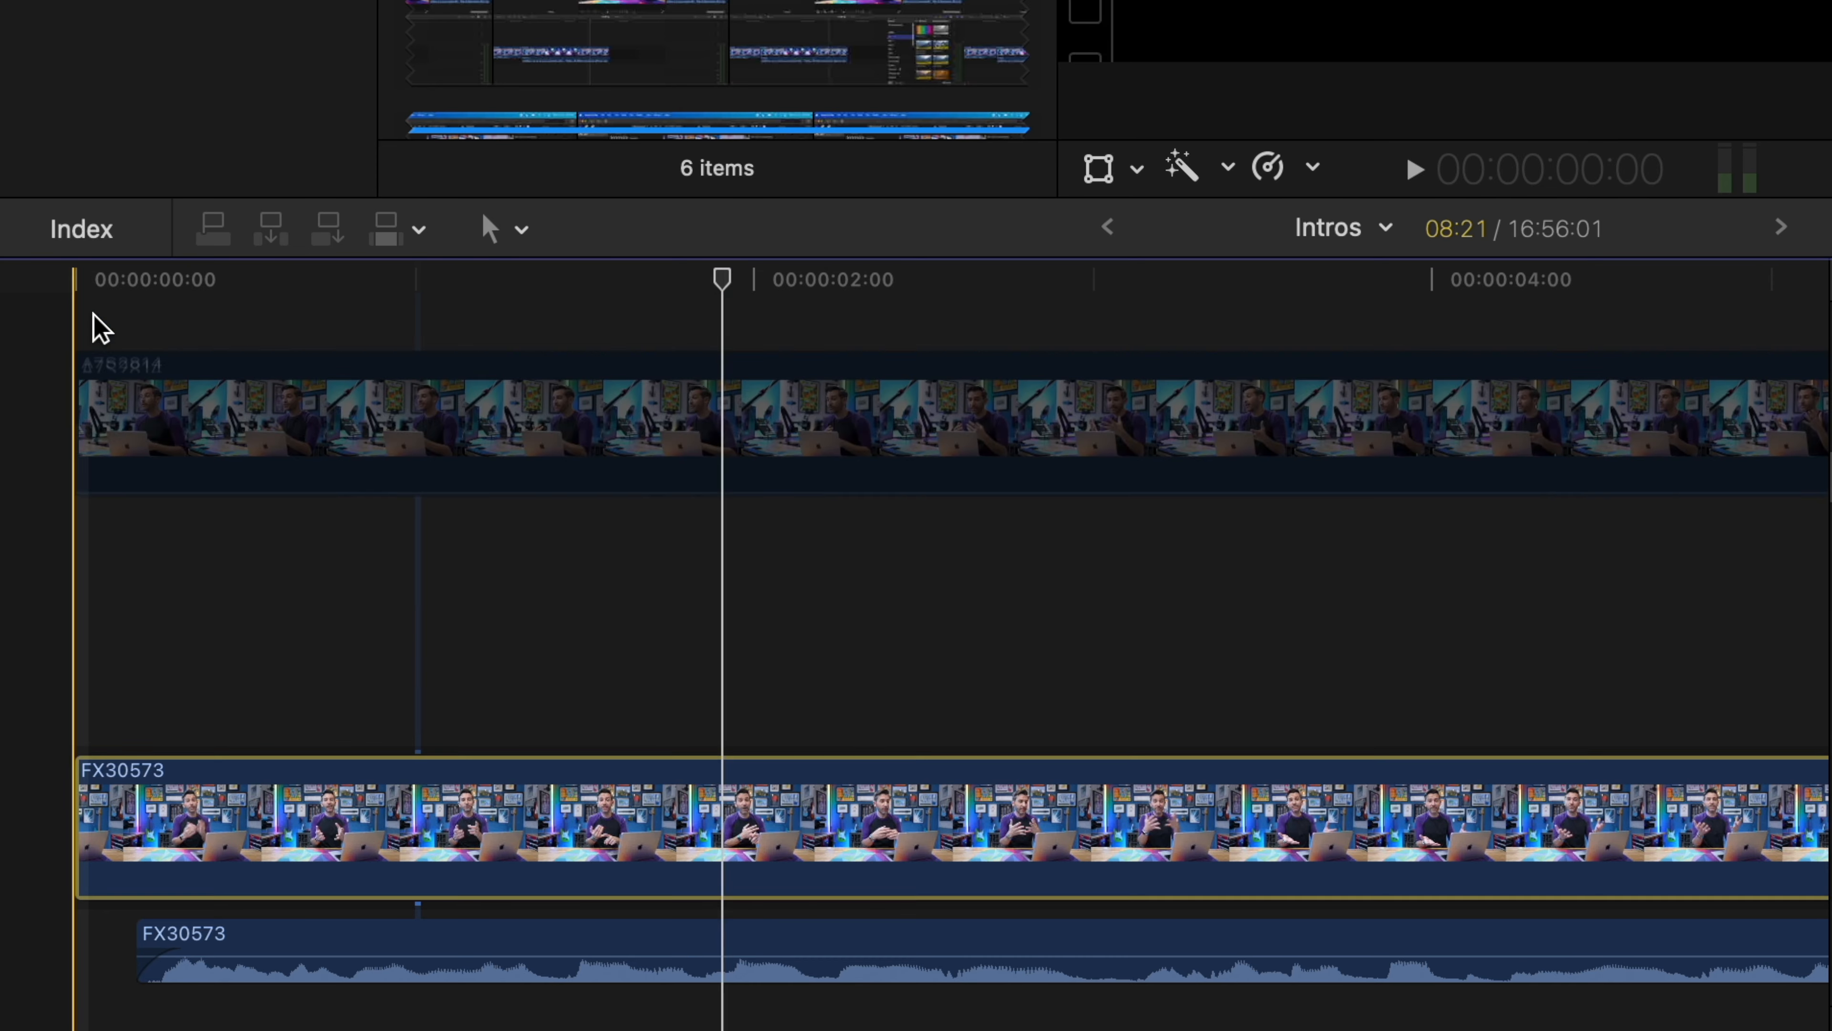
pyautogui.rightClick(282, 810)
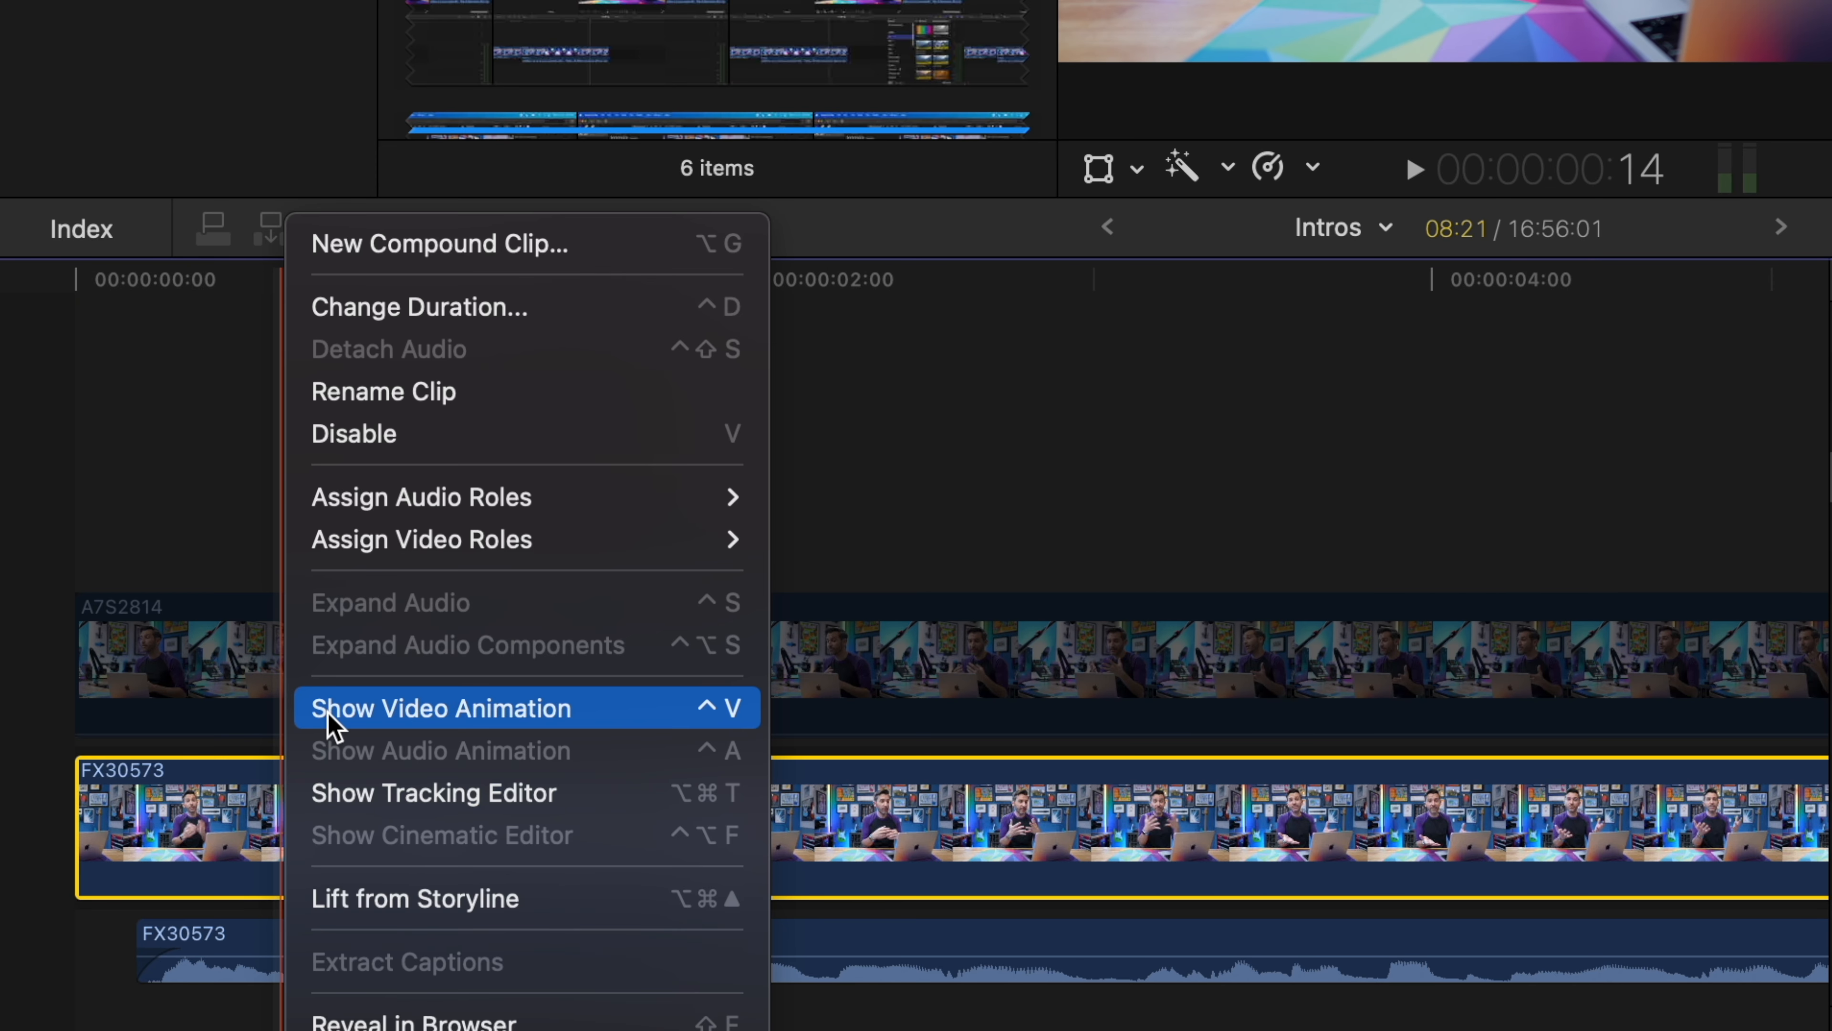
pyautogui.click(630, 713)
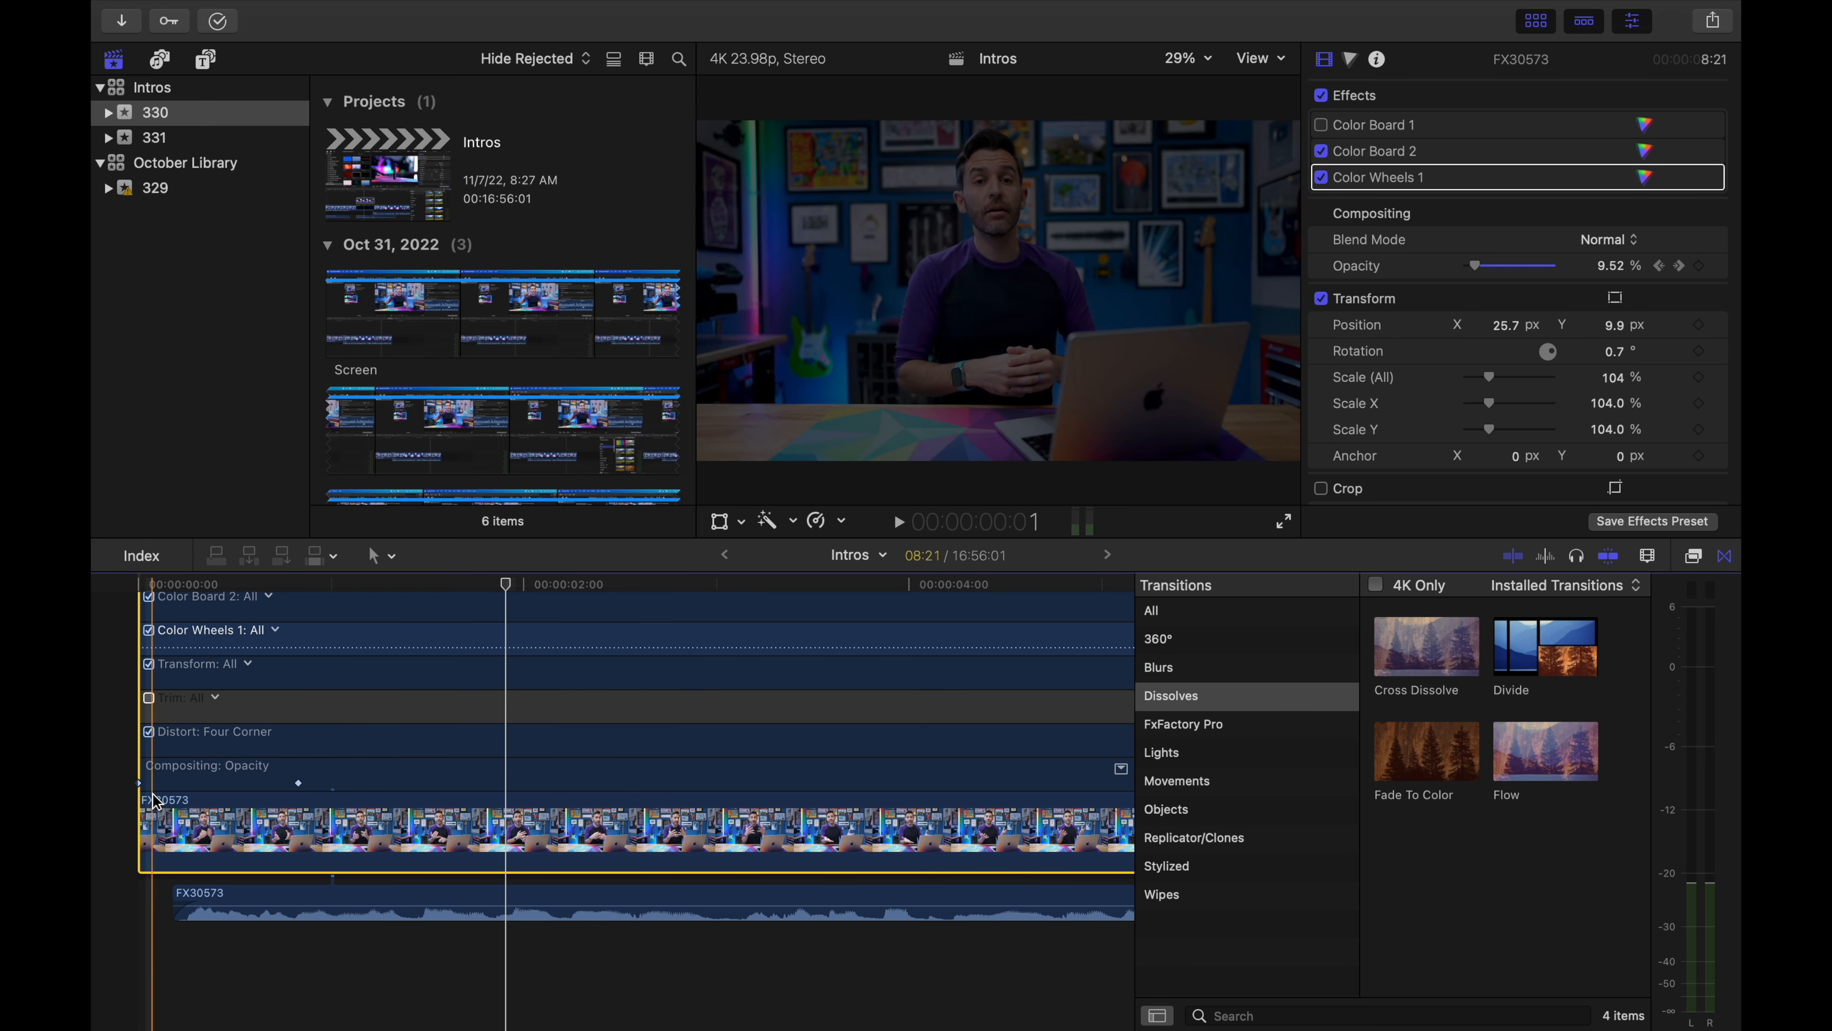
# Preview a shorter and a longer fade by moving the second opacity keyframe near the clip's start, then to about 4 seconds
pyautogui.moveTo(300, 798); pyautogui.dragTo(149, 794)
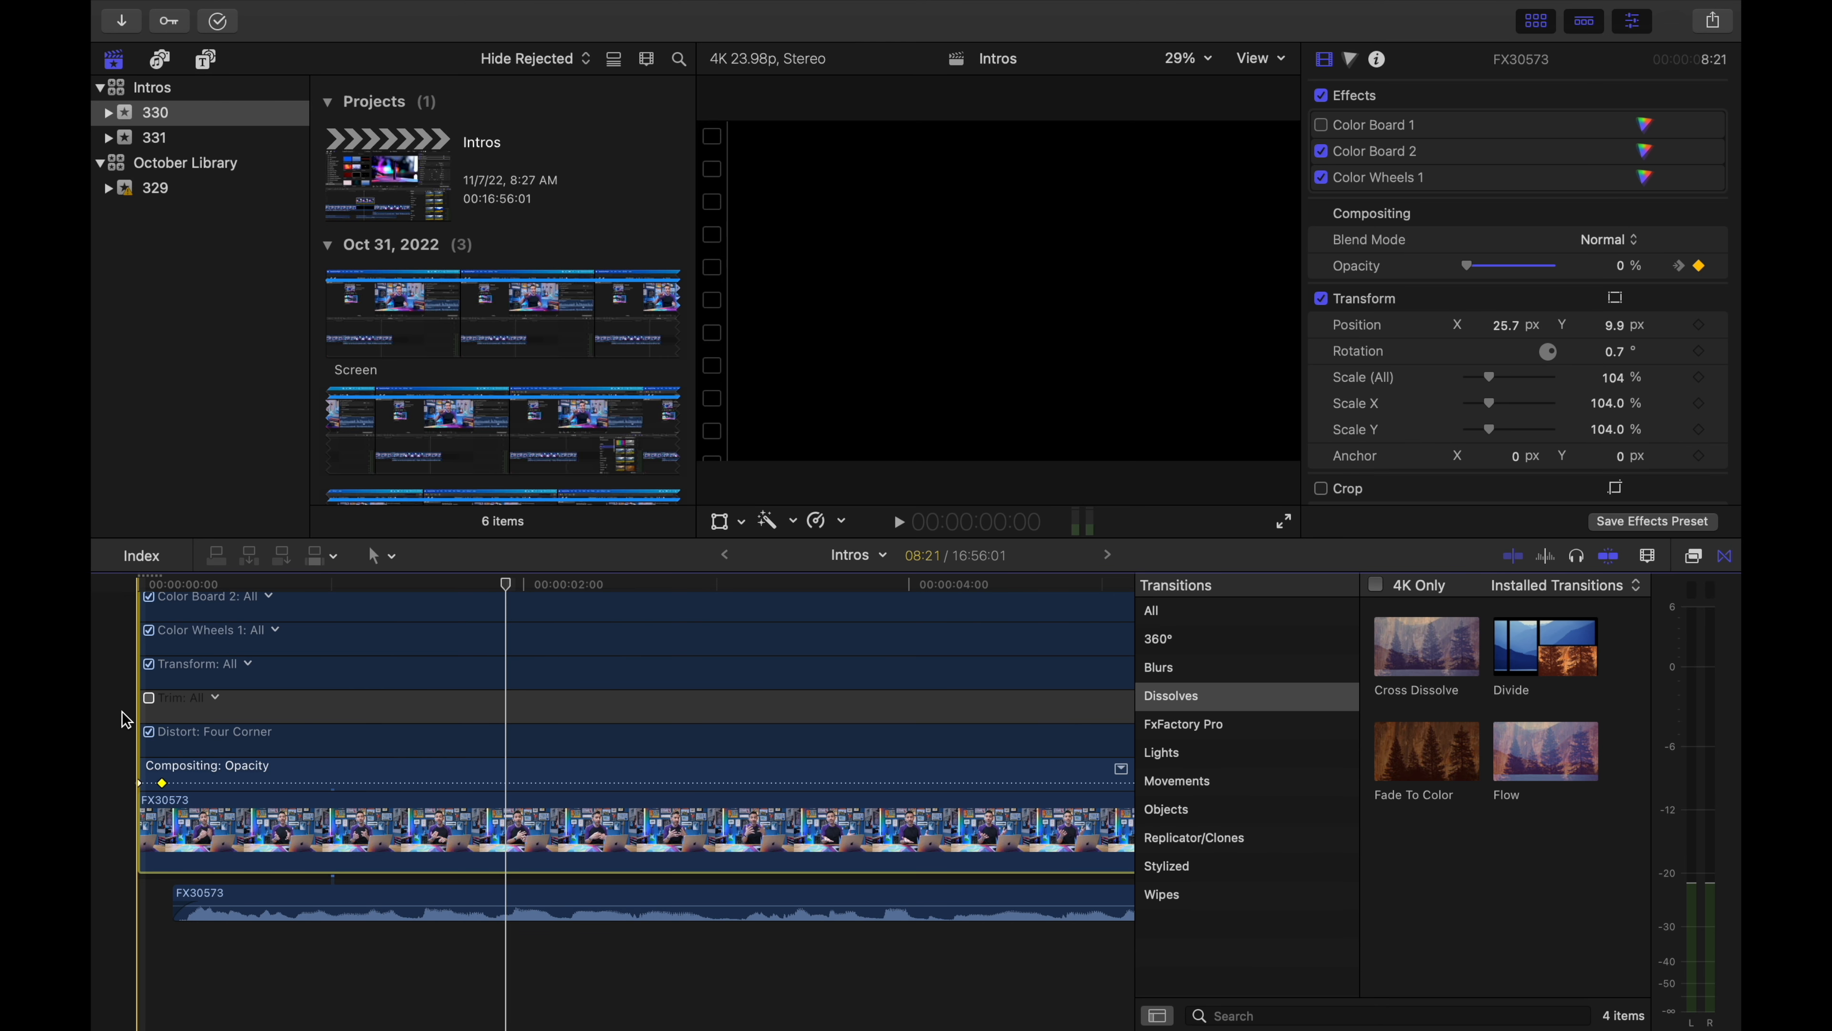
pyautogui.press('space')
pyautogui.press('space')
pyautogui.moveTo(163, 782); pyautogui.dragTo(902, 783)
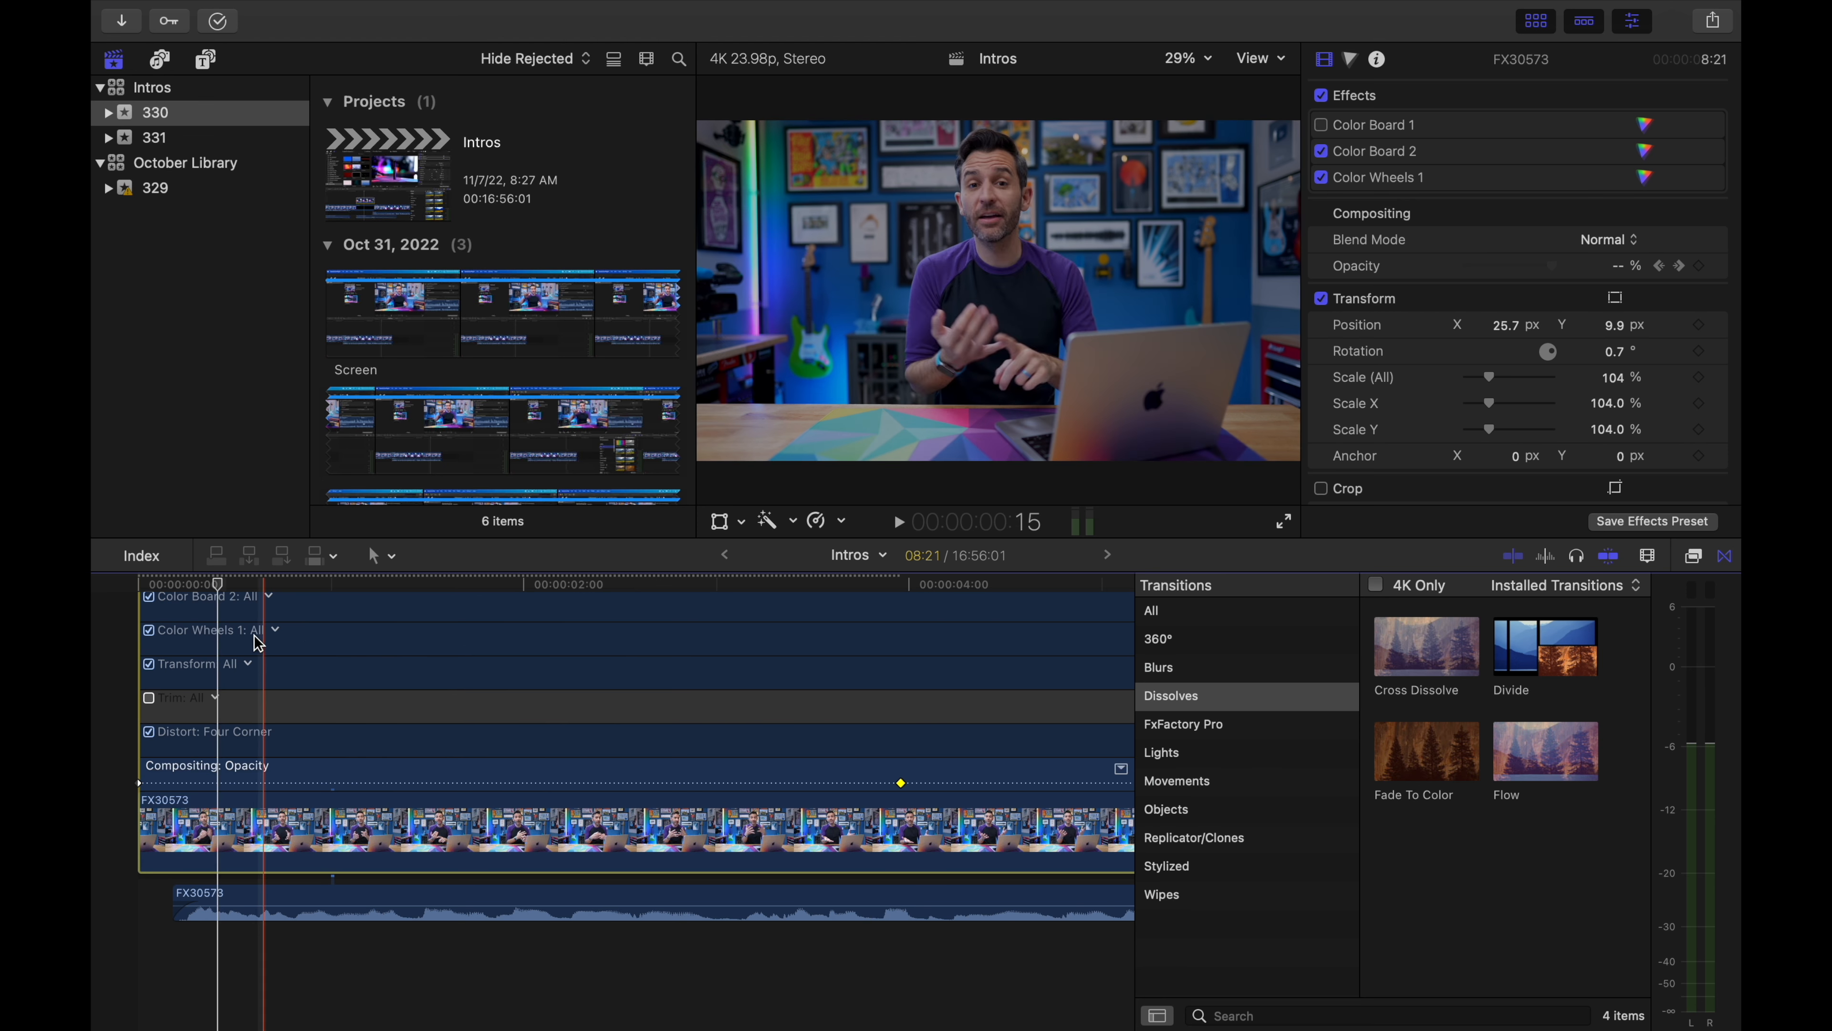
pyautogui.press('space')
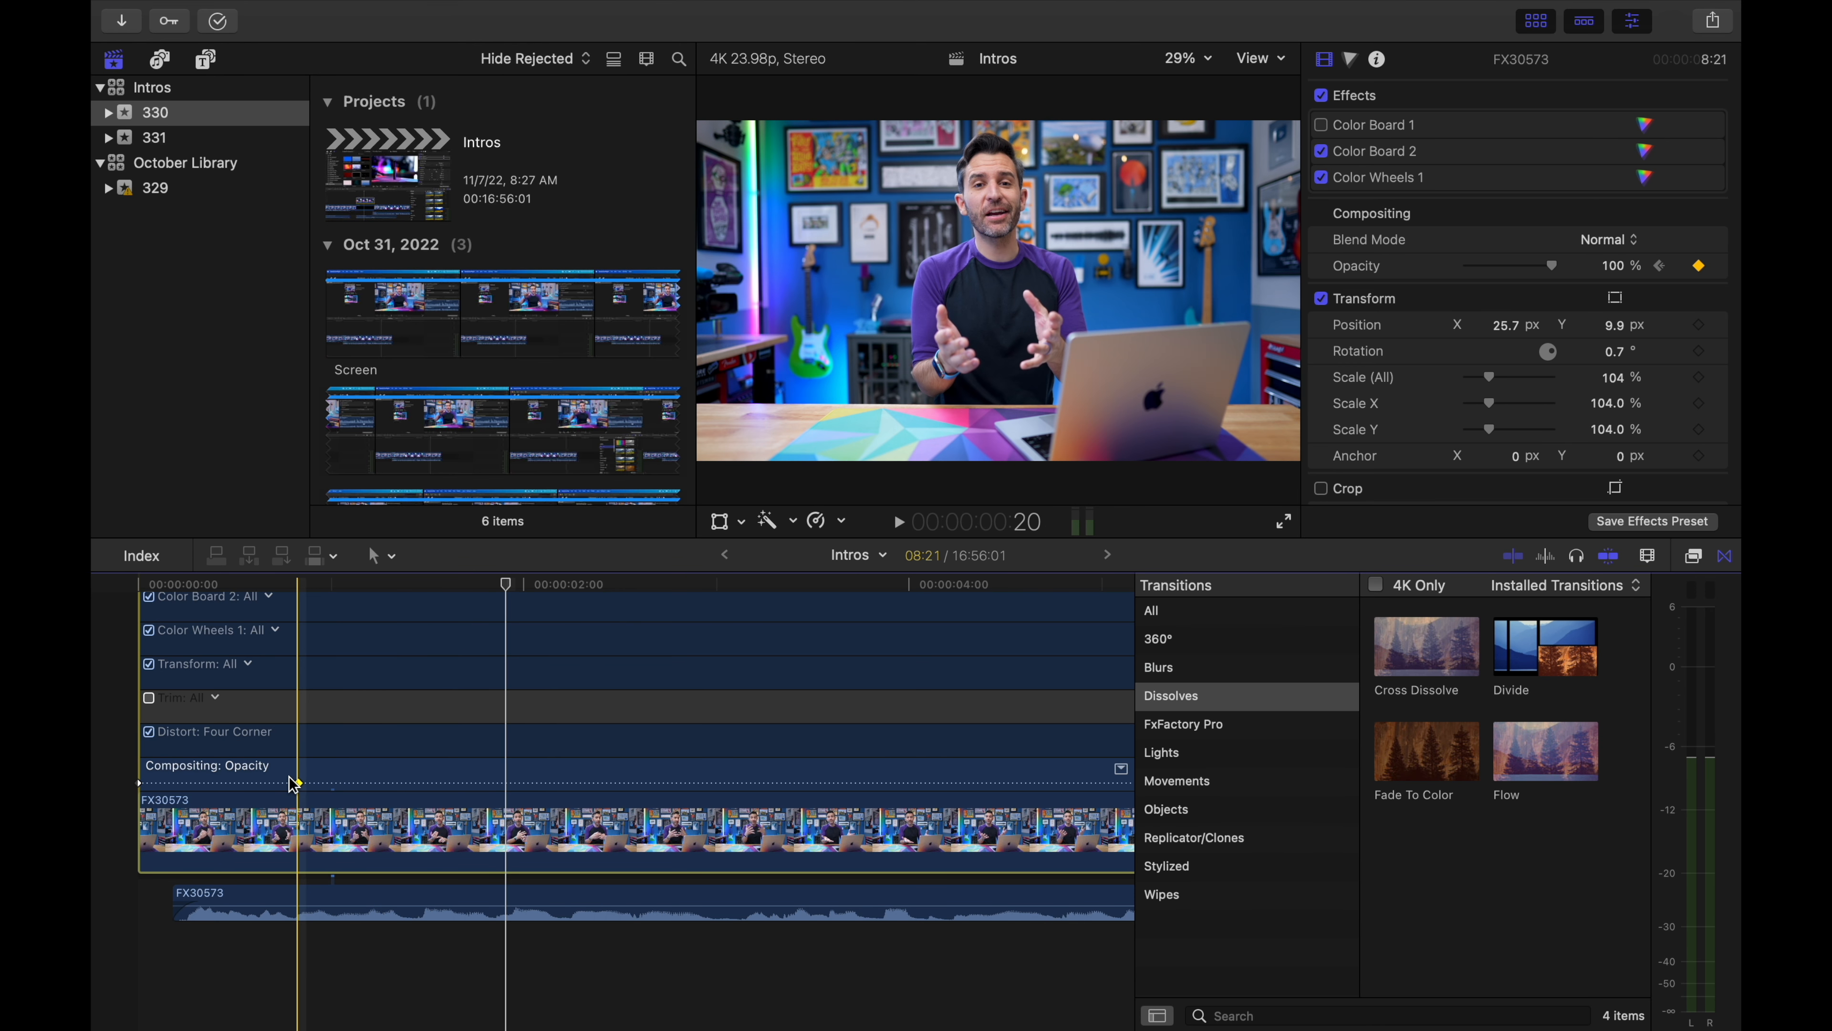
# Delete the second opacity keyframe at frame 20 and add one again at the same point
pyautogui.press('Delete')
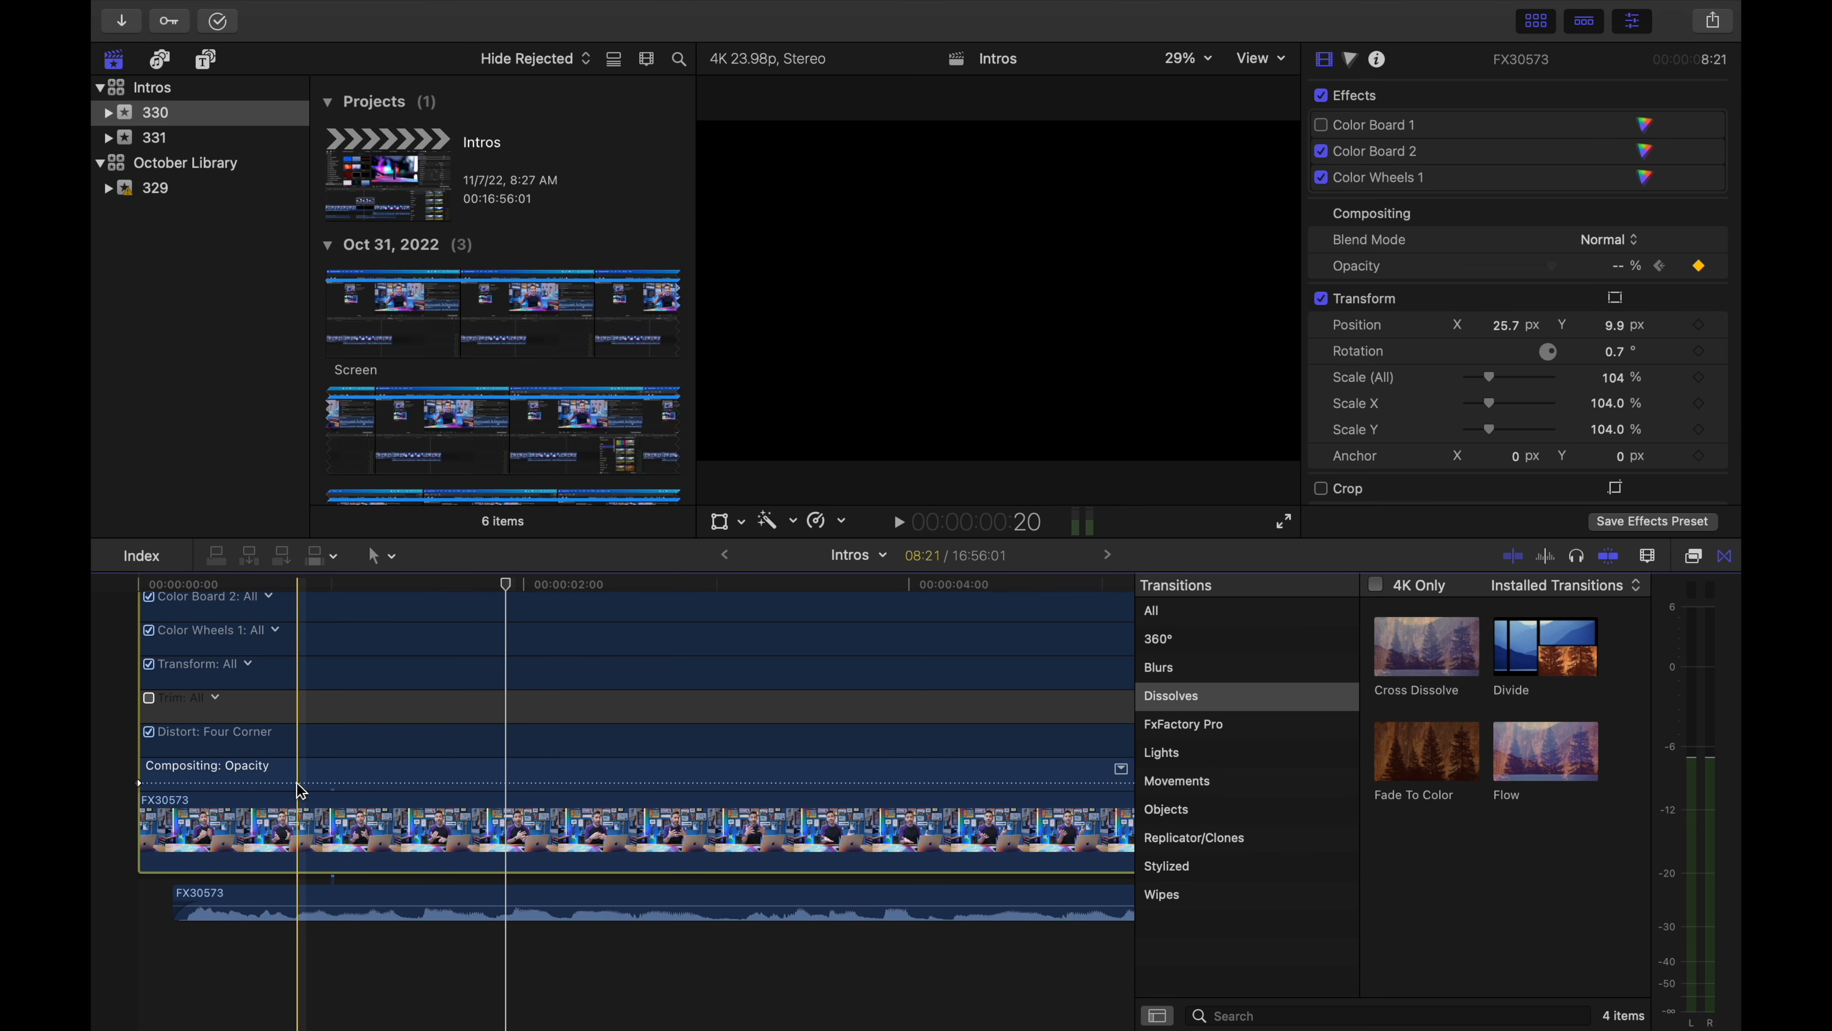
pyautogui.keyDown('alt'); pyautogui.click(300, 785); pyautogui.keyUp('alt')
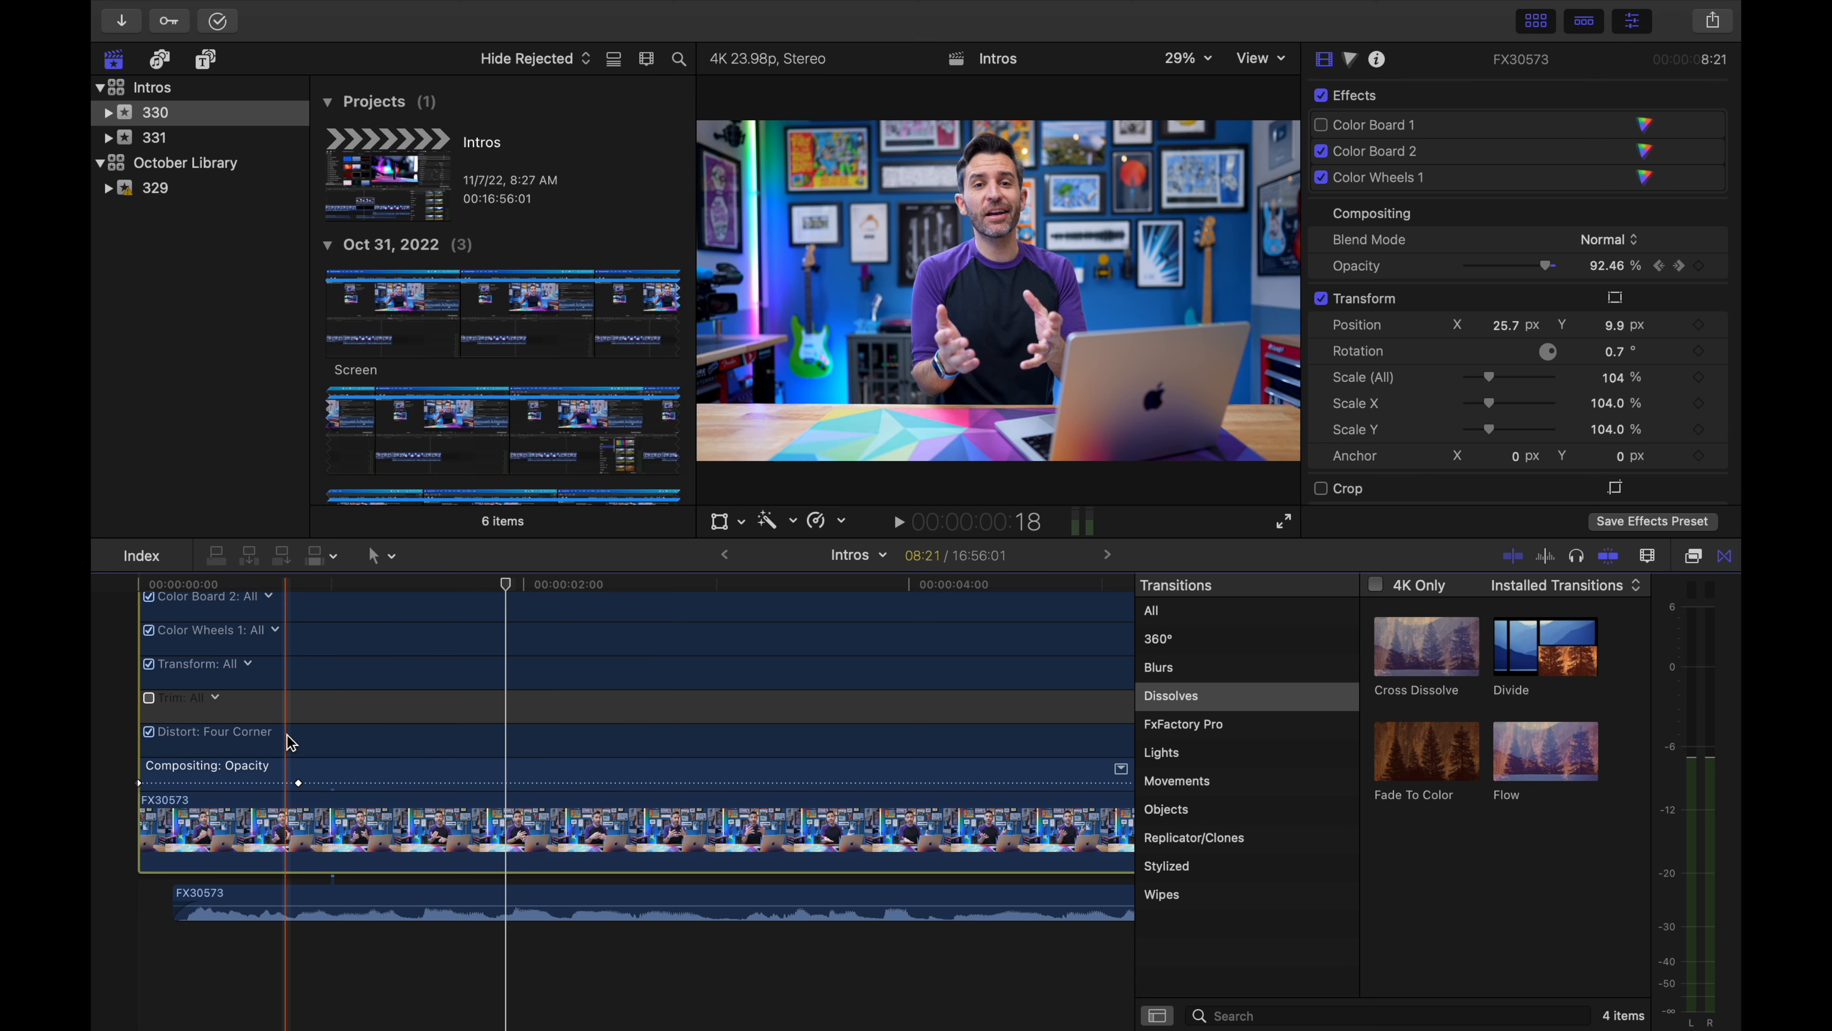
pyautogui.scroll(5, 285, 751)
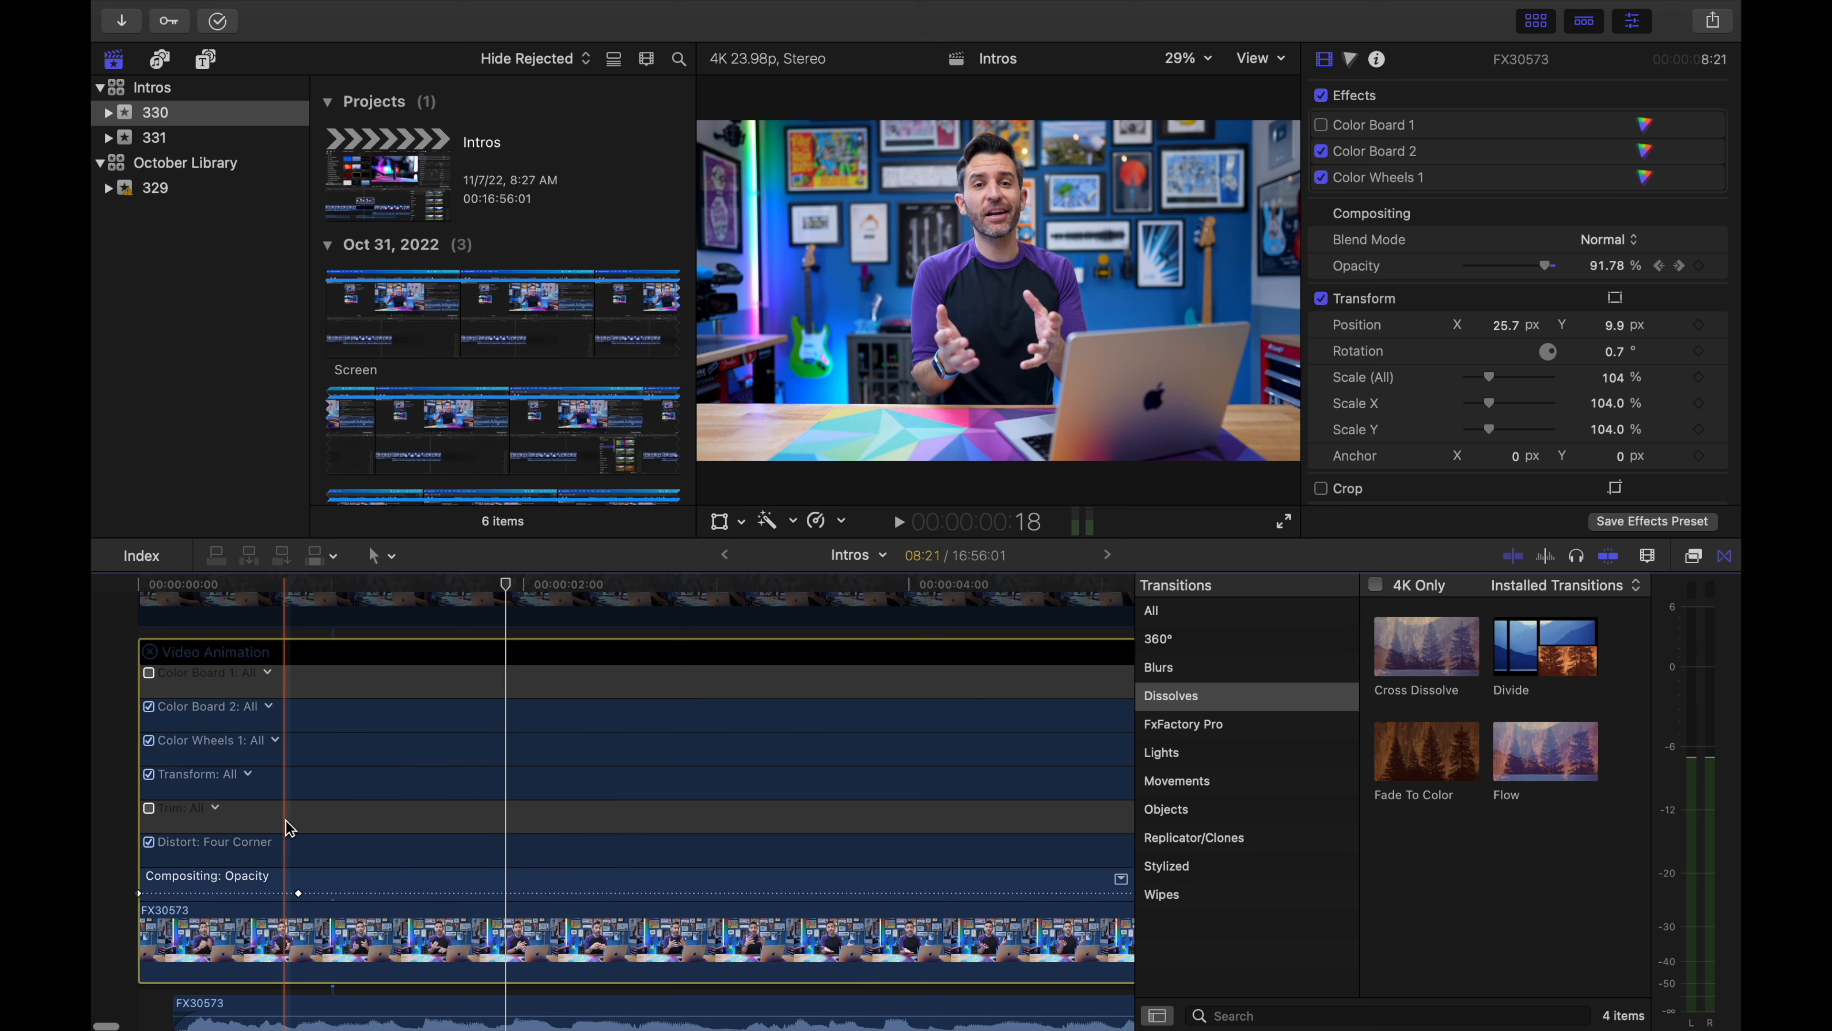
pyautogui.scroll(-5, 292, 744)
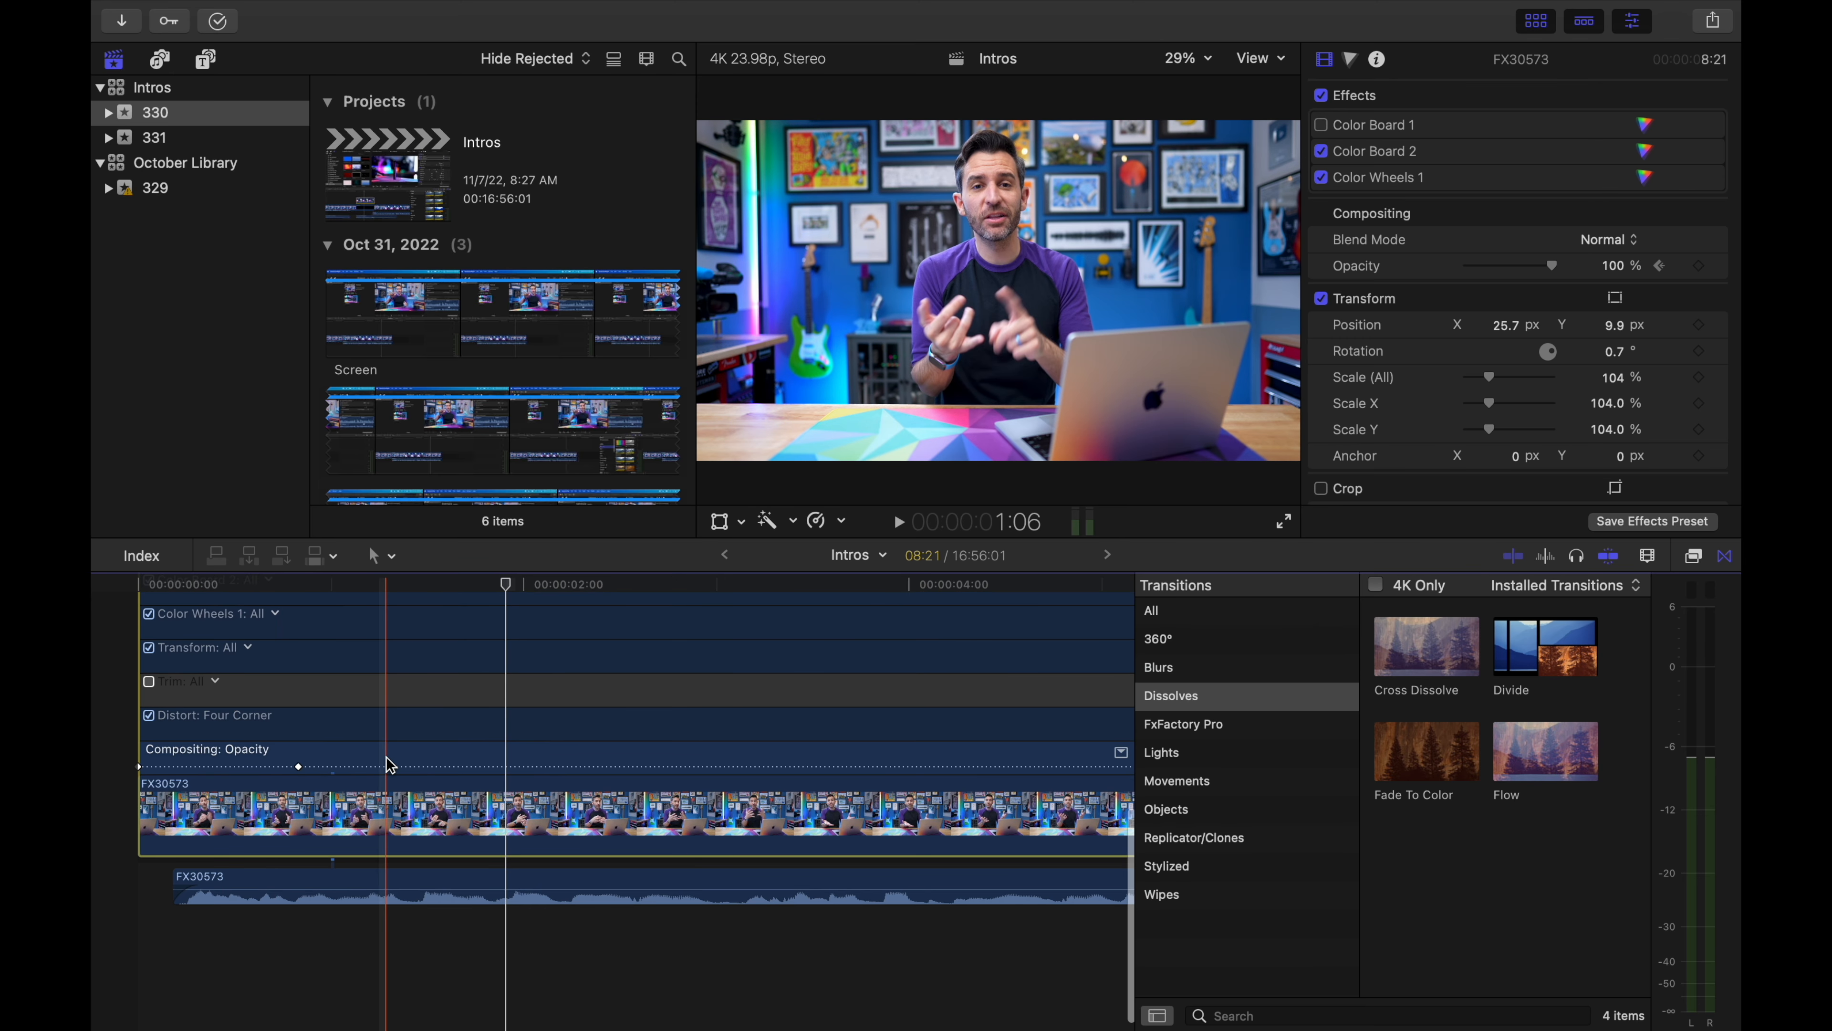
# Delete the first, disabled A7S2814 clip above the animated FX30573 clip
pyautogui.scroll(3, 389, 765)
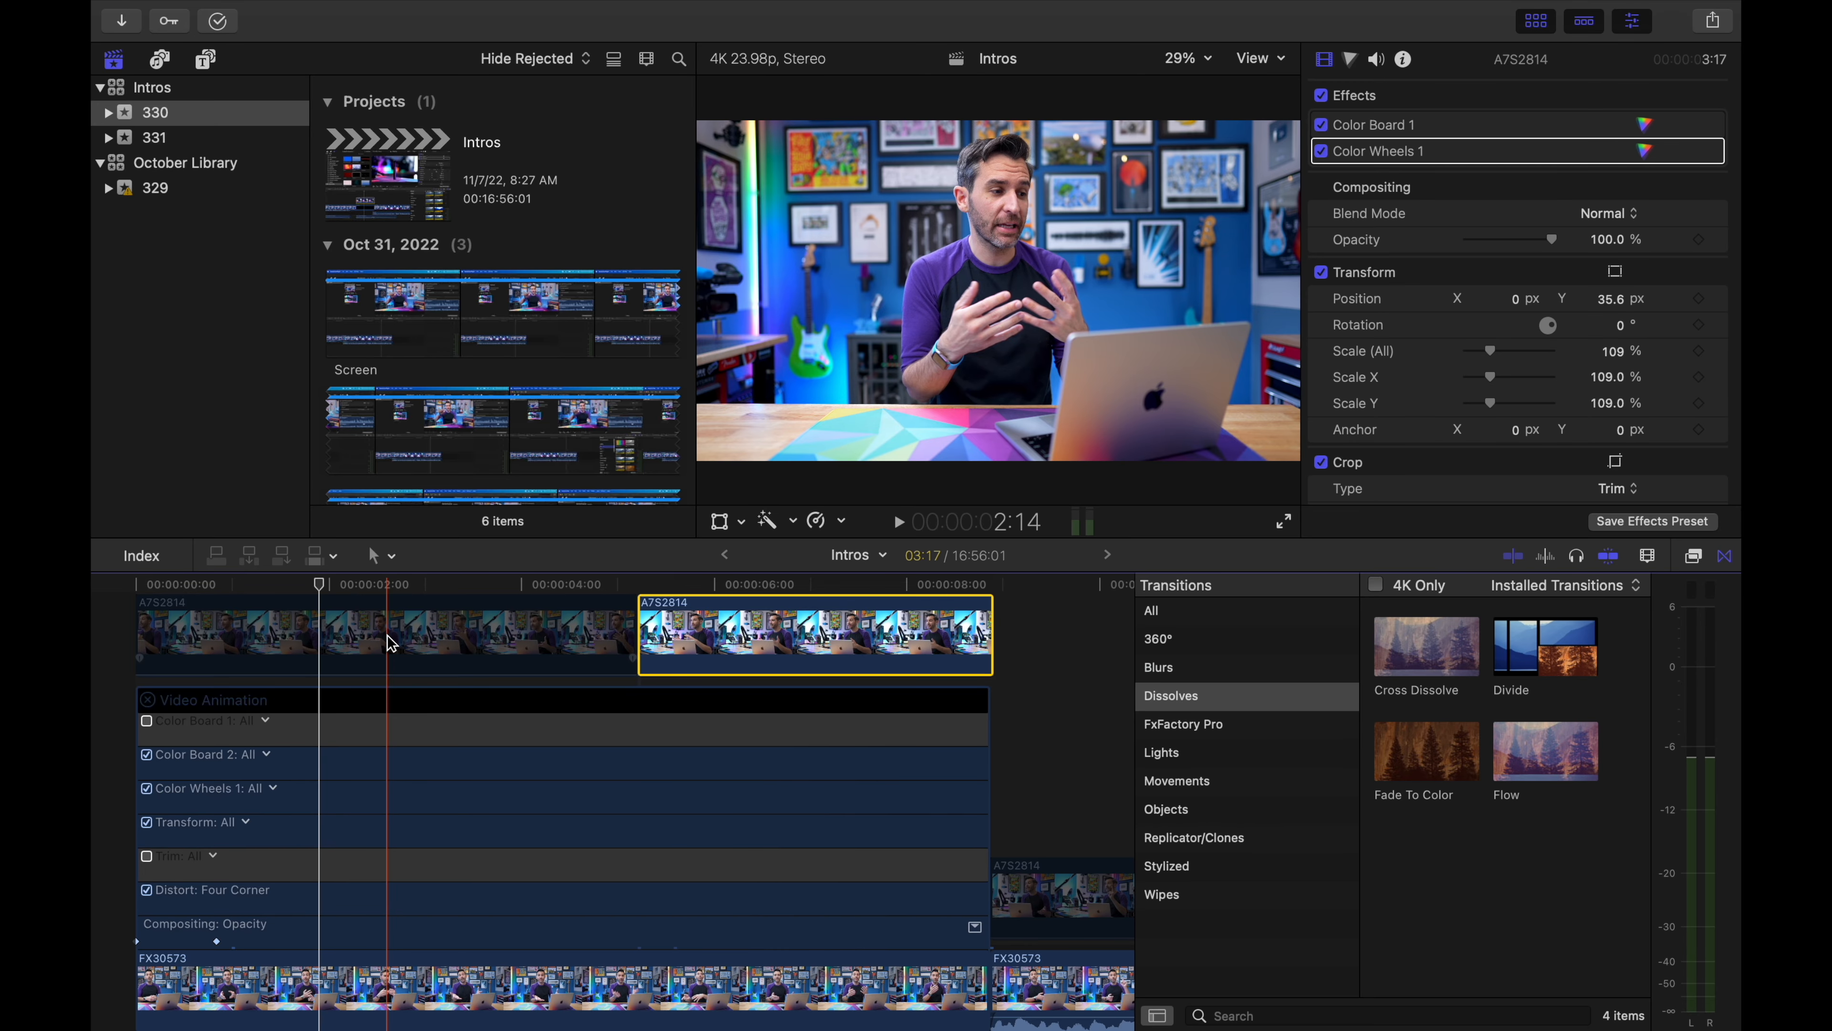
pyautogui.scroll(1, 390, 642)
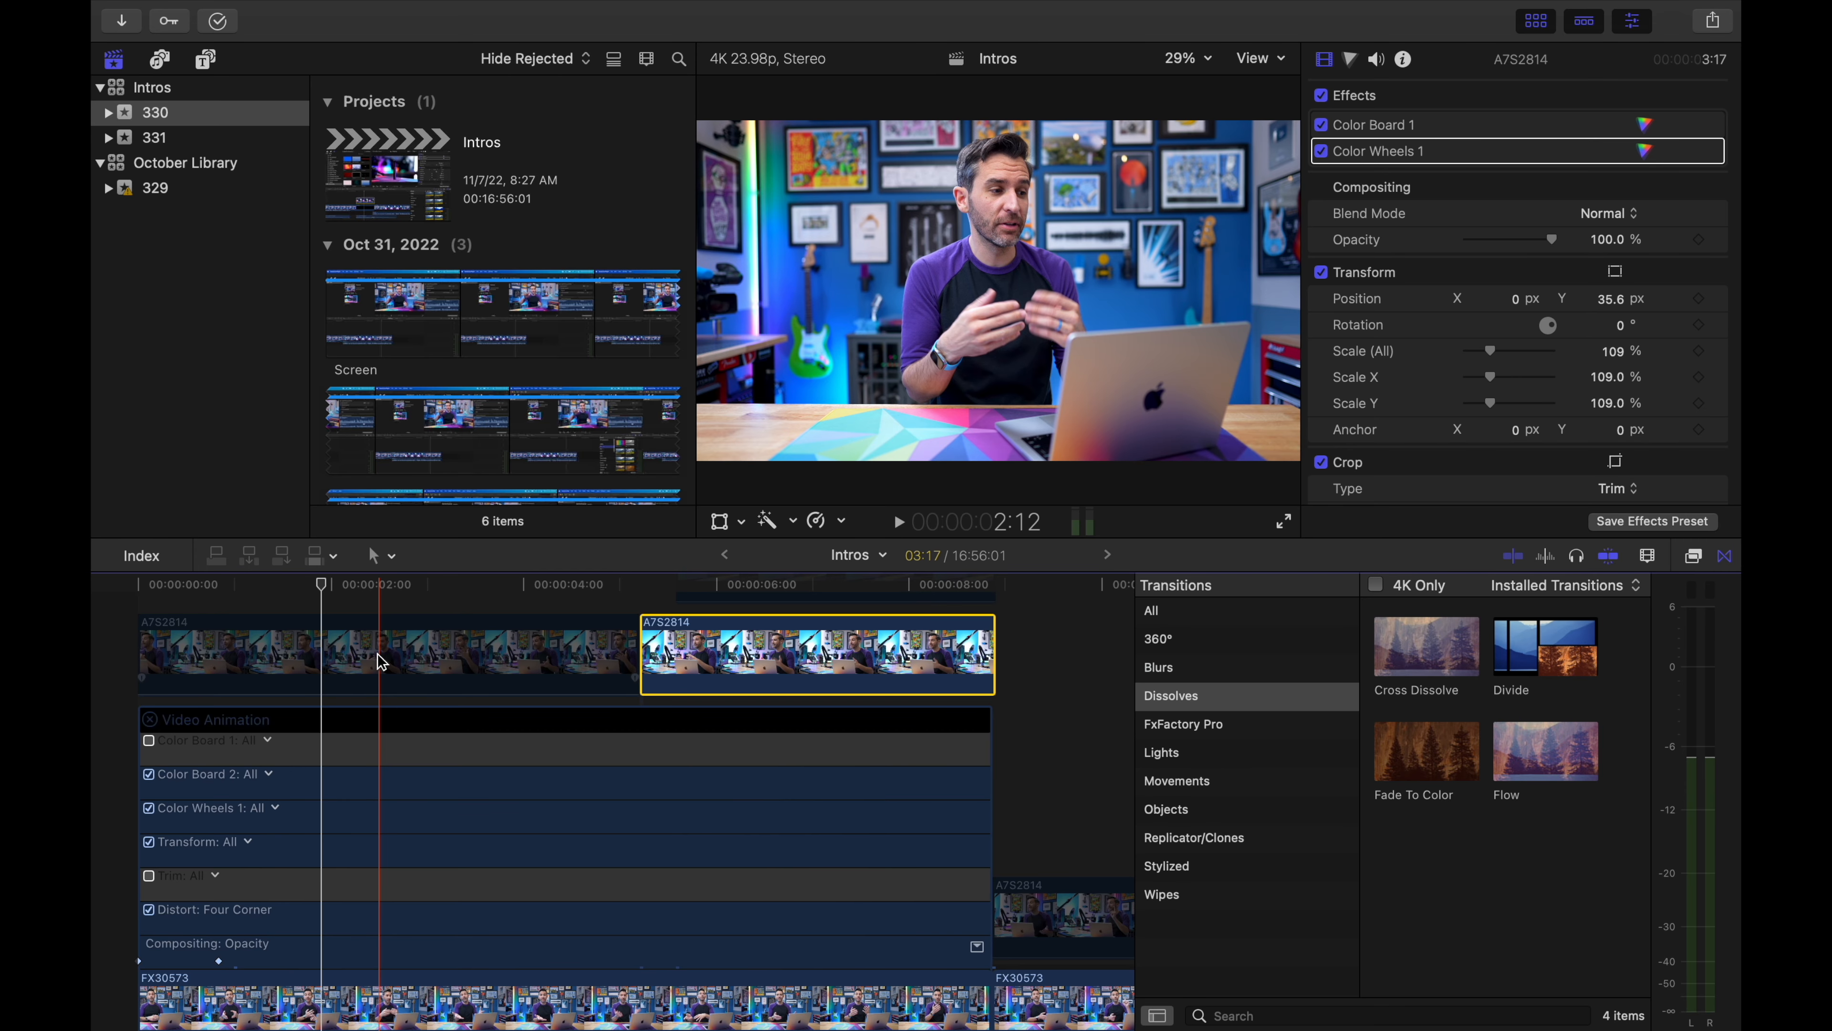
pyautogui.scroll(1, 296, 686)
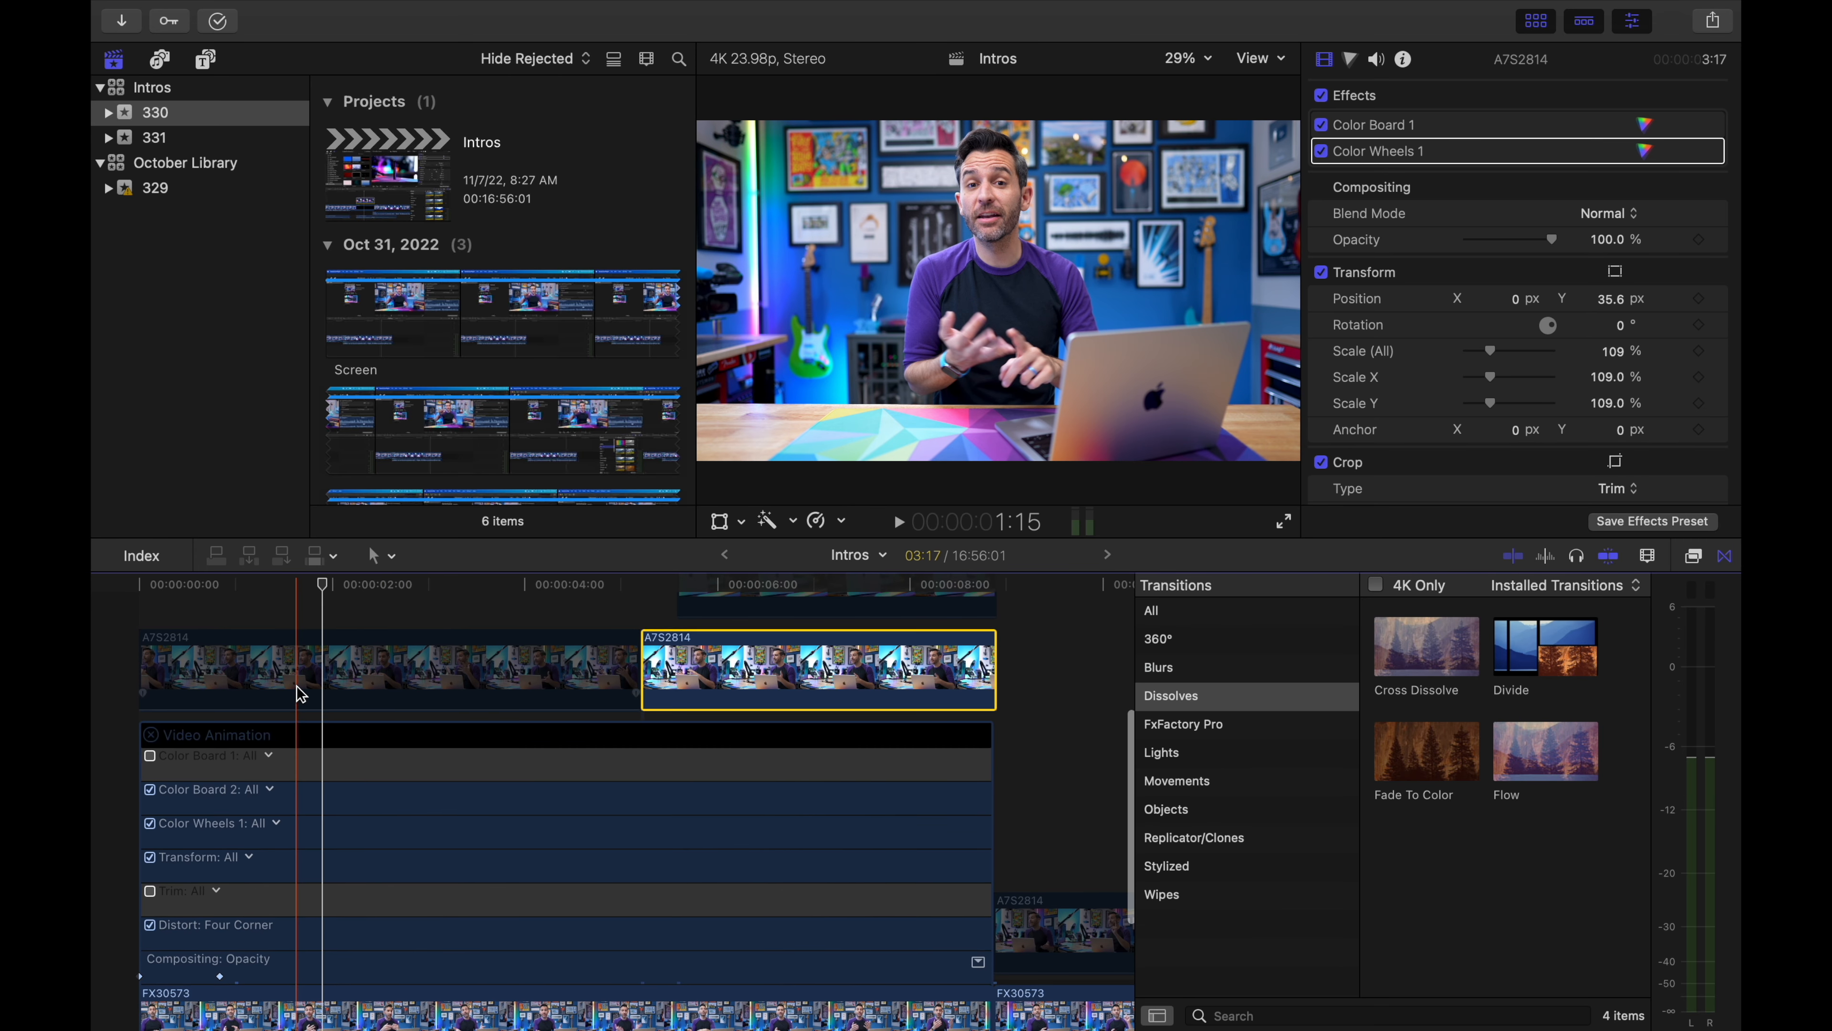
pyautogui.scroll(-2, 299, 682)
pyautogui.click(601, 583)
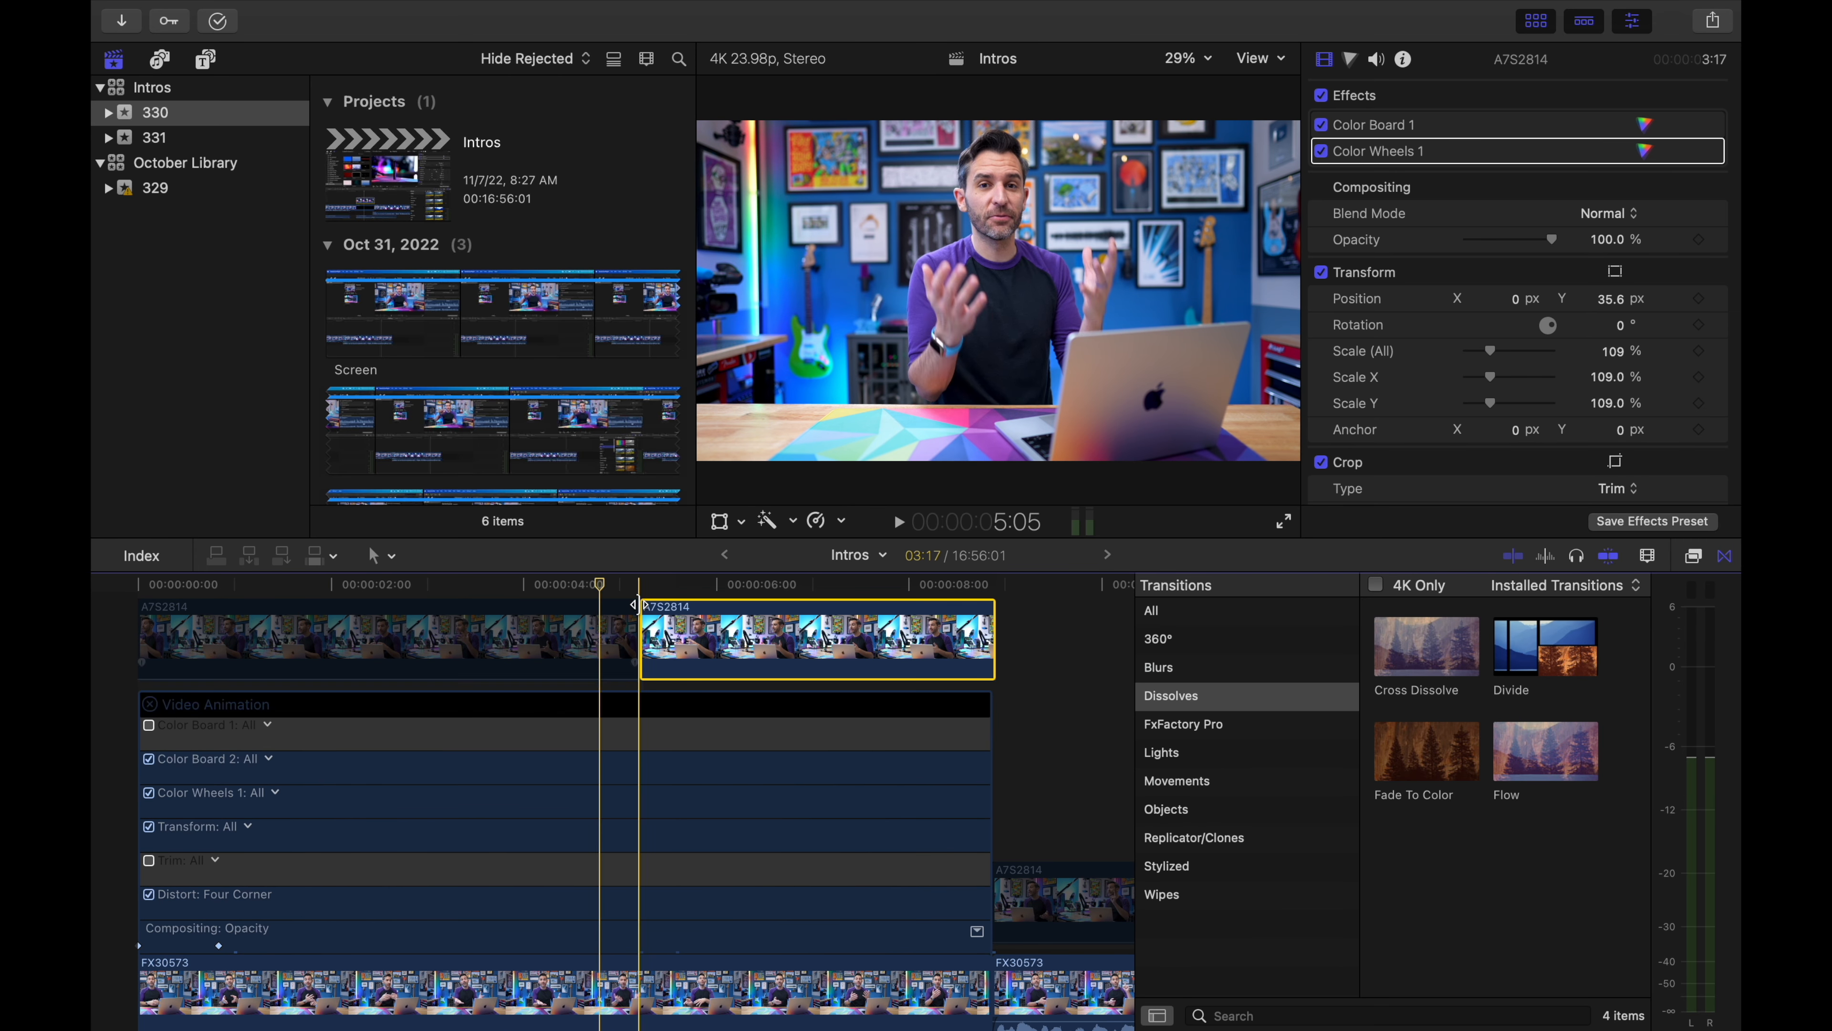
pyautogui.click(603, 635)
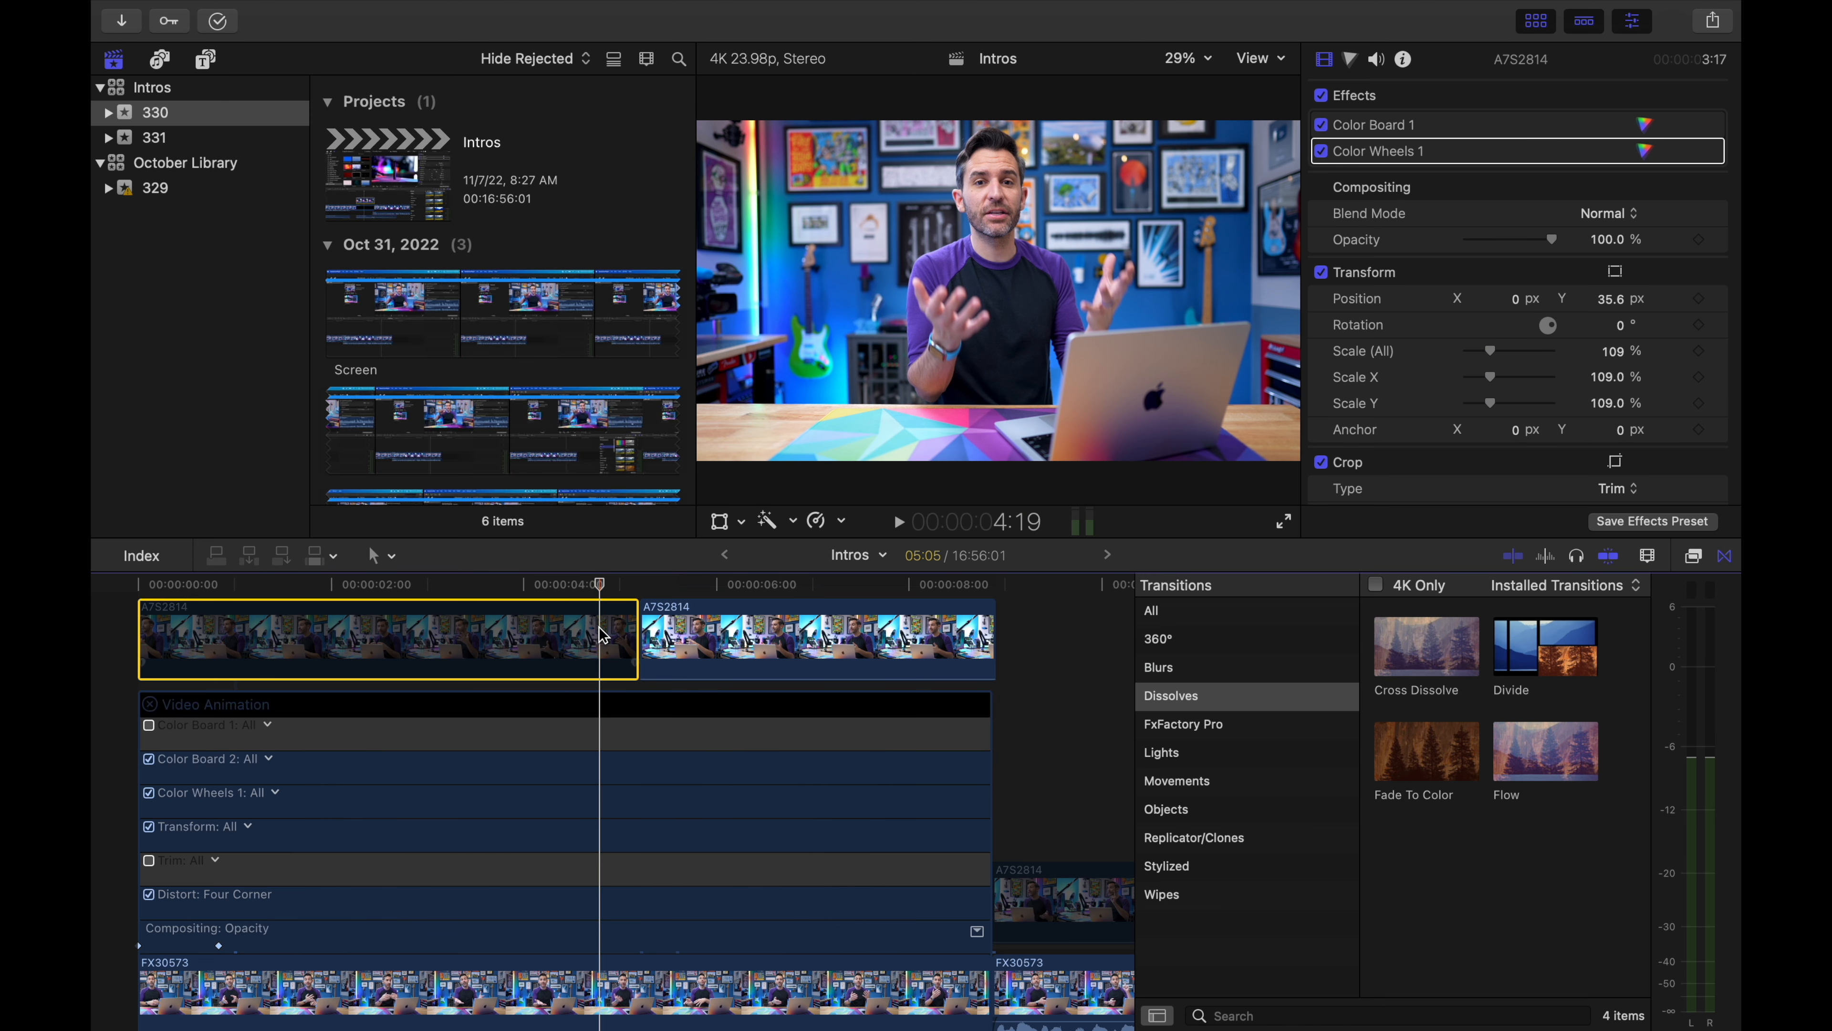
pyautogui.press('Delete')
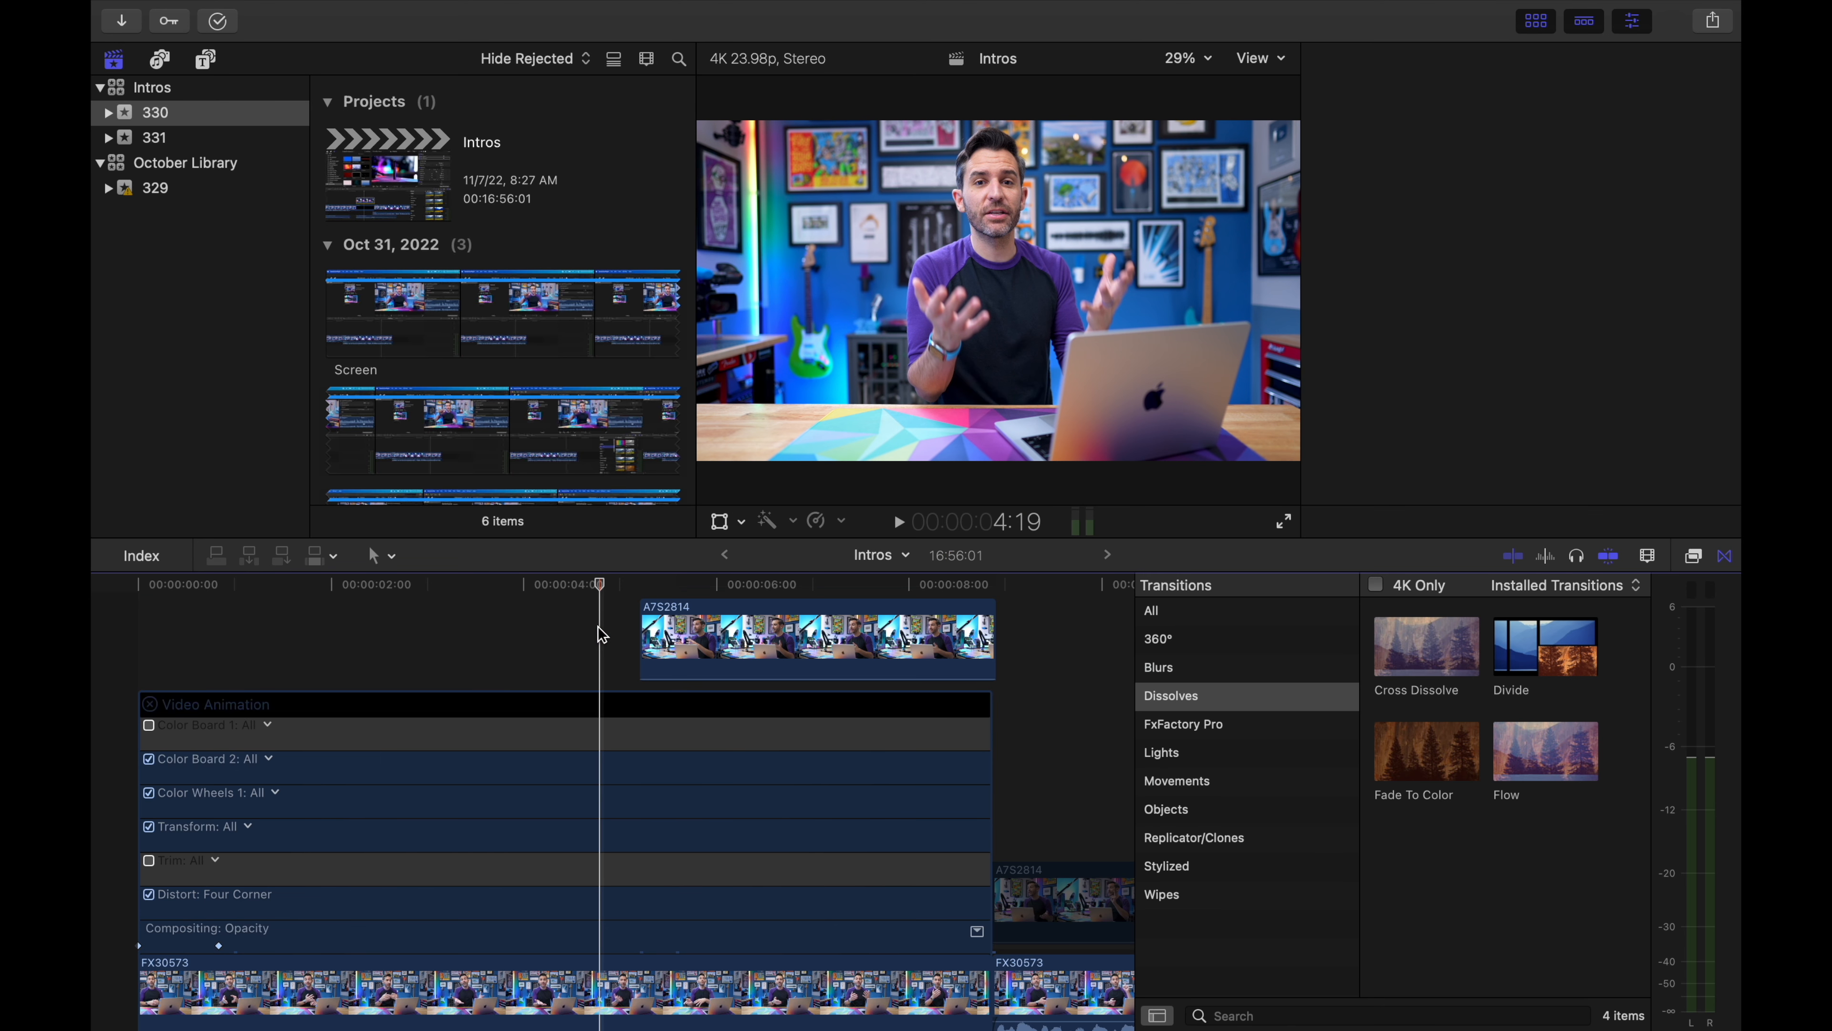
# Disable the remaining A7S2814 clip above the FX30573 clip, and add position and scale keyframes to FX30573 at 5:14
pyautogui.click(671, 625)
pyautogui.click(672, 592)
pyautogui.scroll(-2, 654, 777)
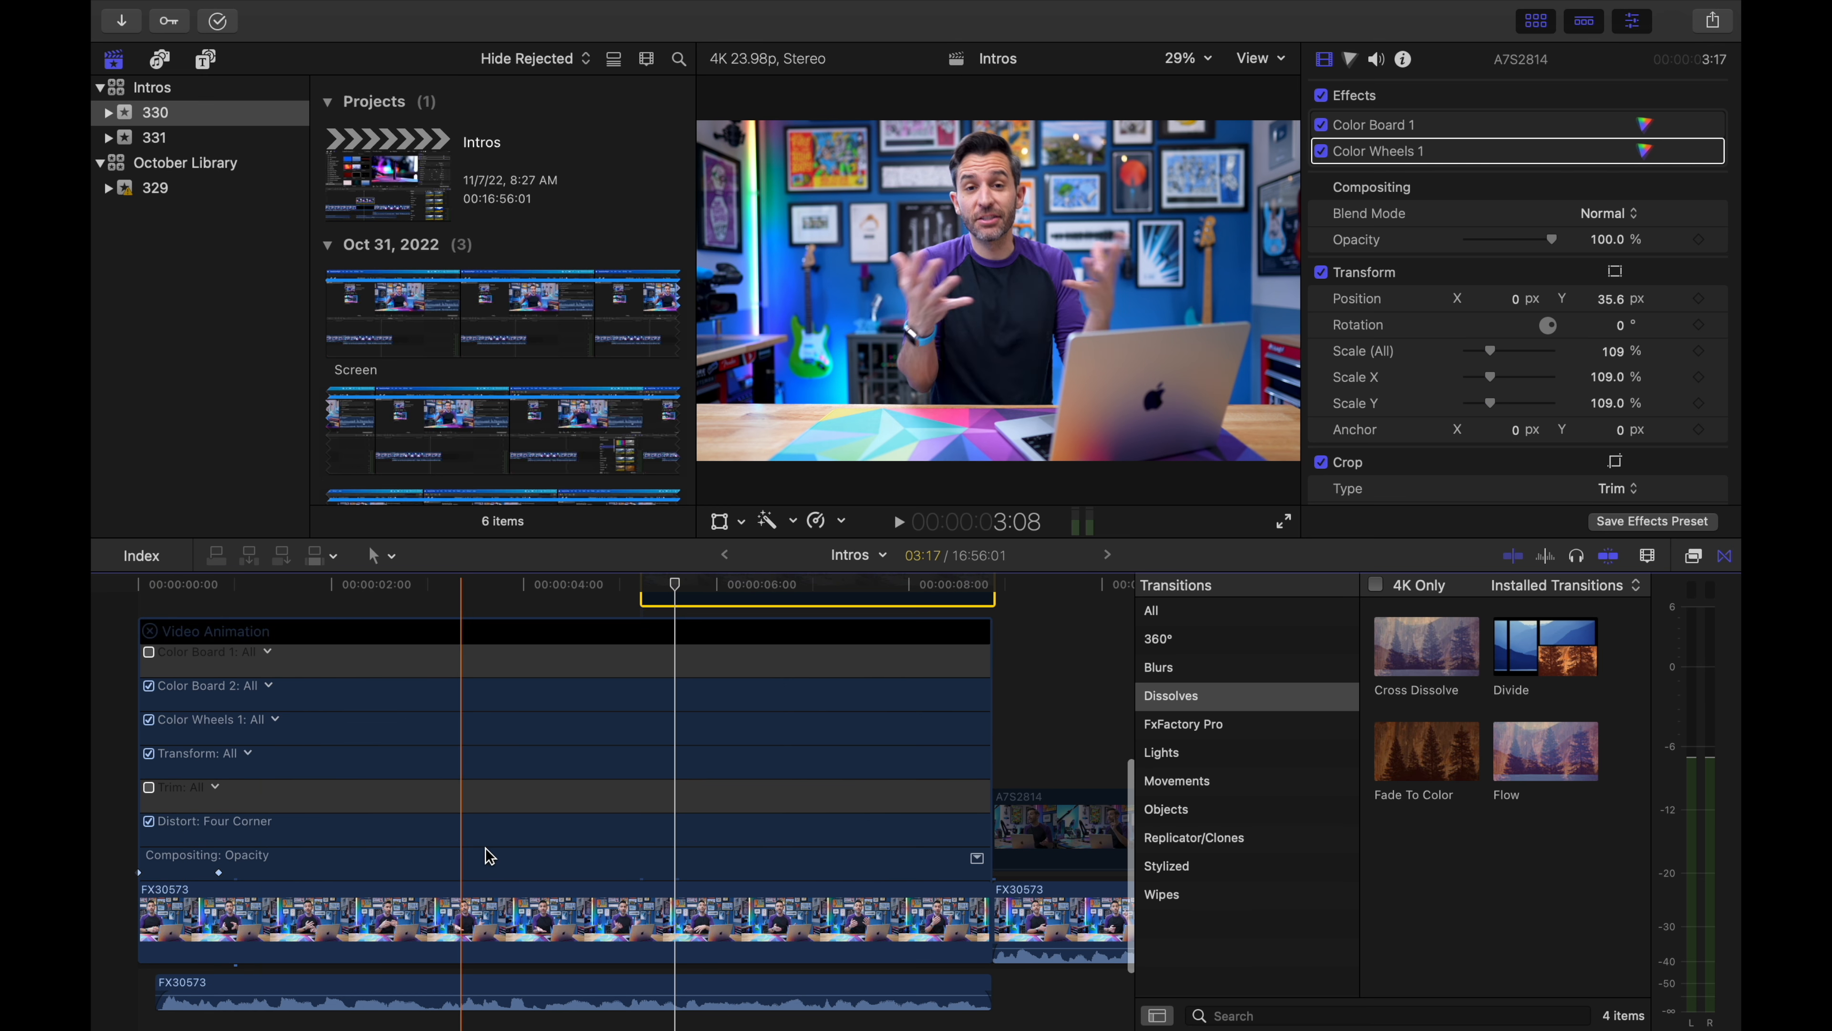
pyautogui.scroll(-1, 490, 856)
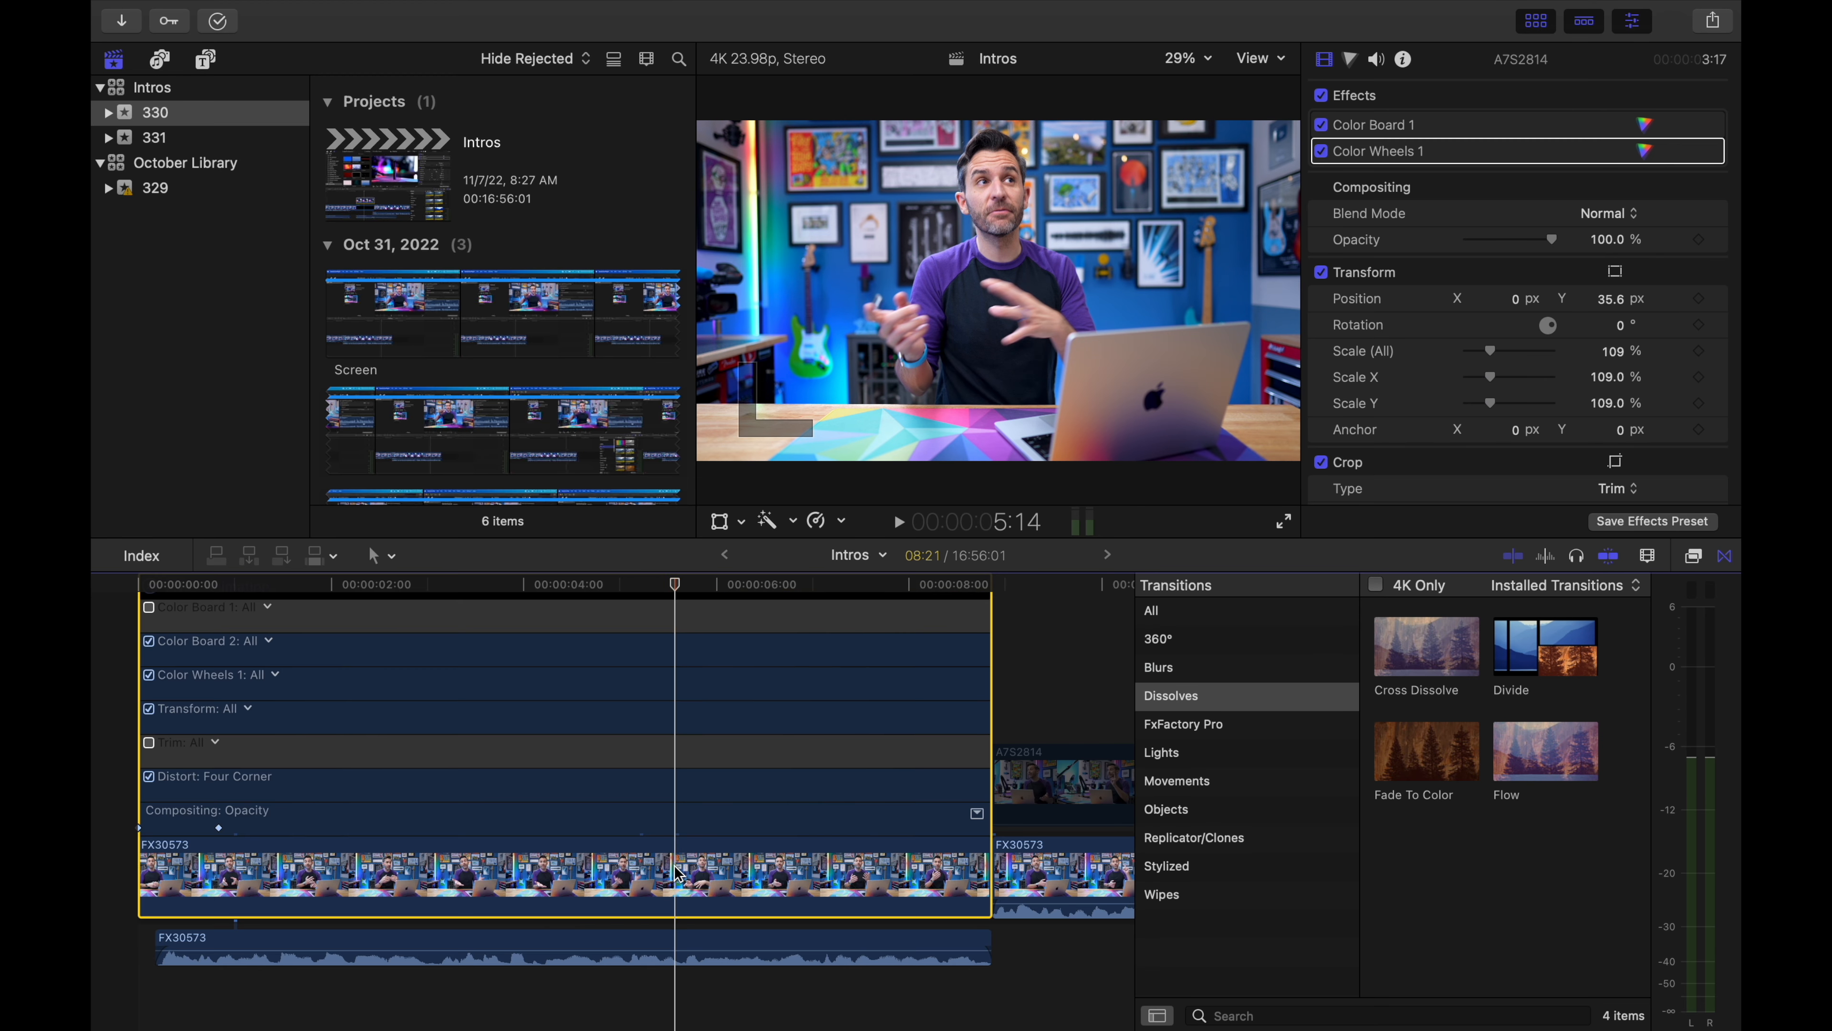
pyautogui.click(679, 873)
pyautogui.scroll(2, 675, 871)
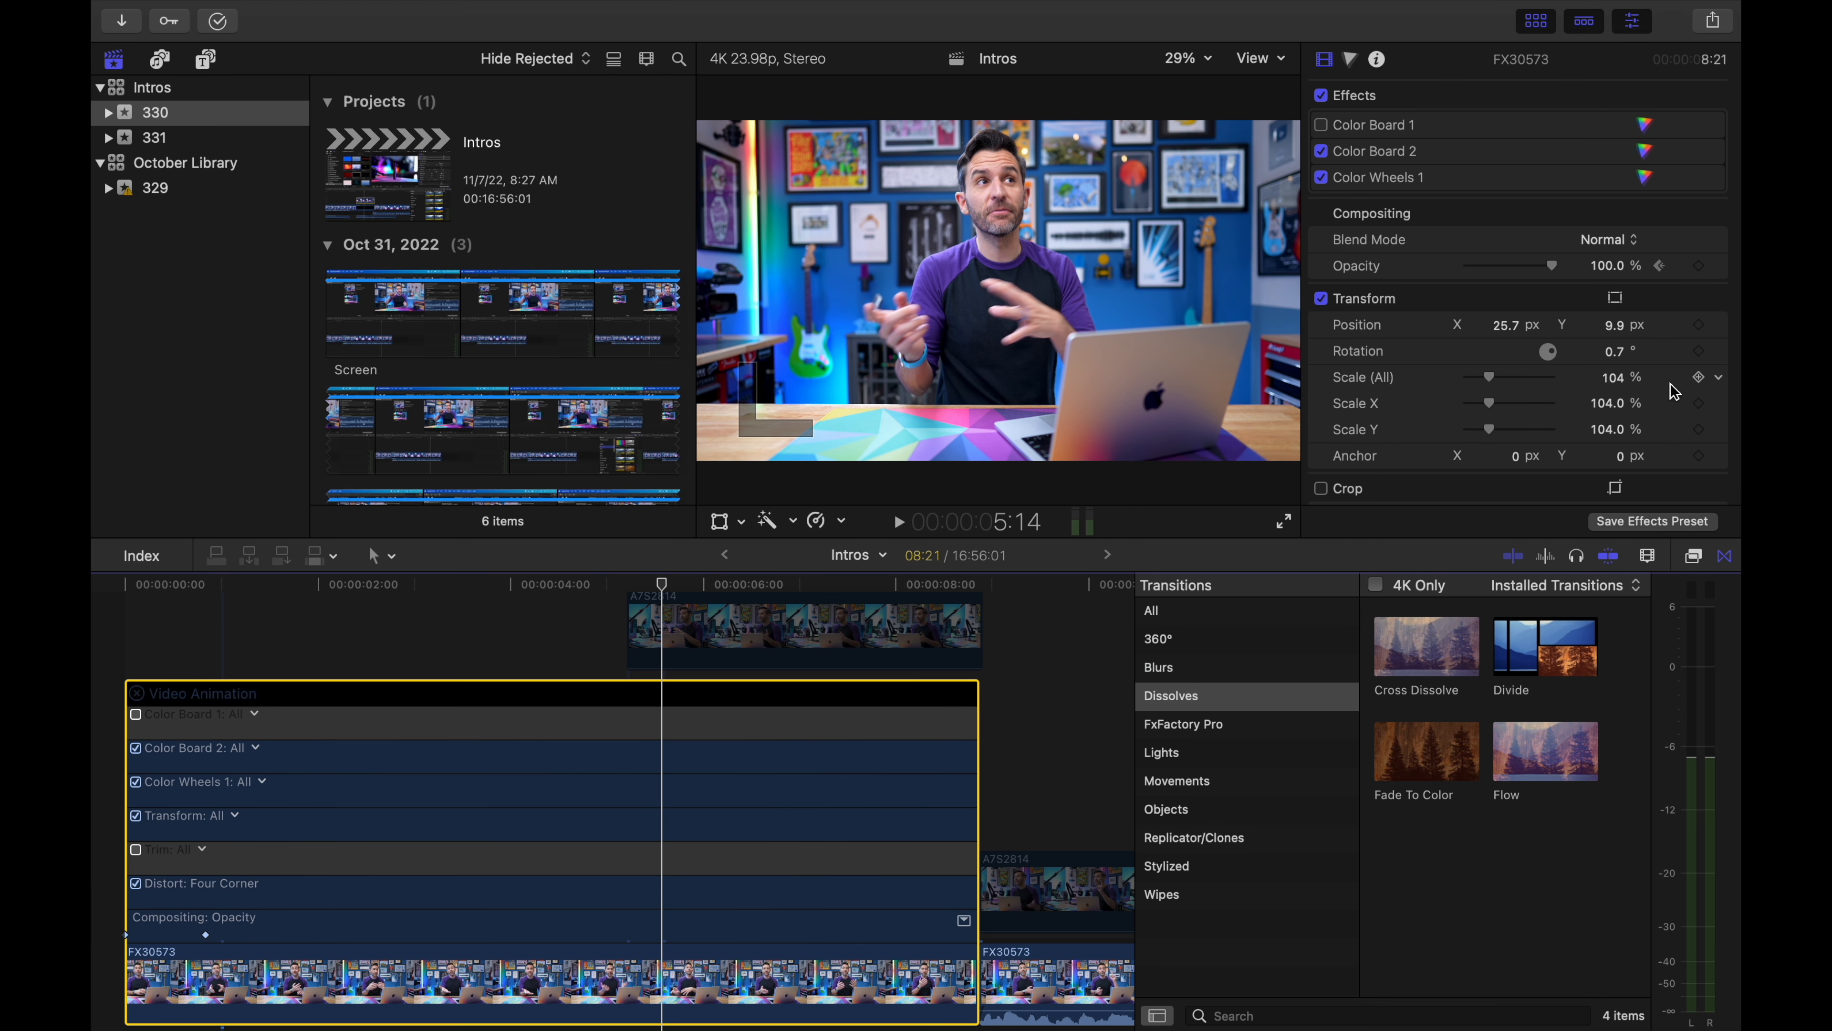
pyautogui.click(1699, 377)
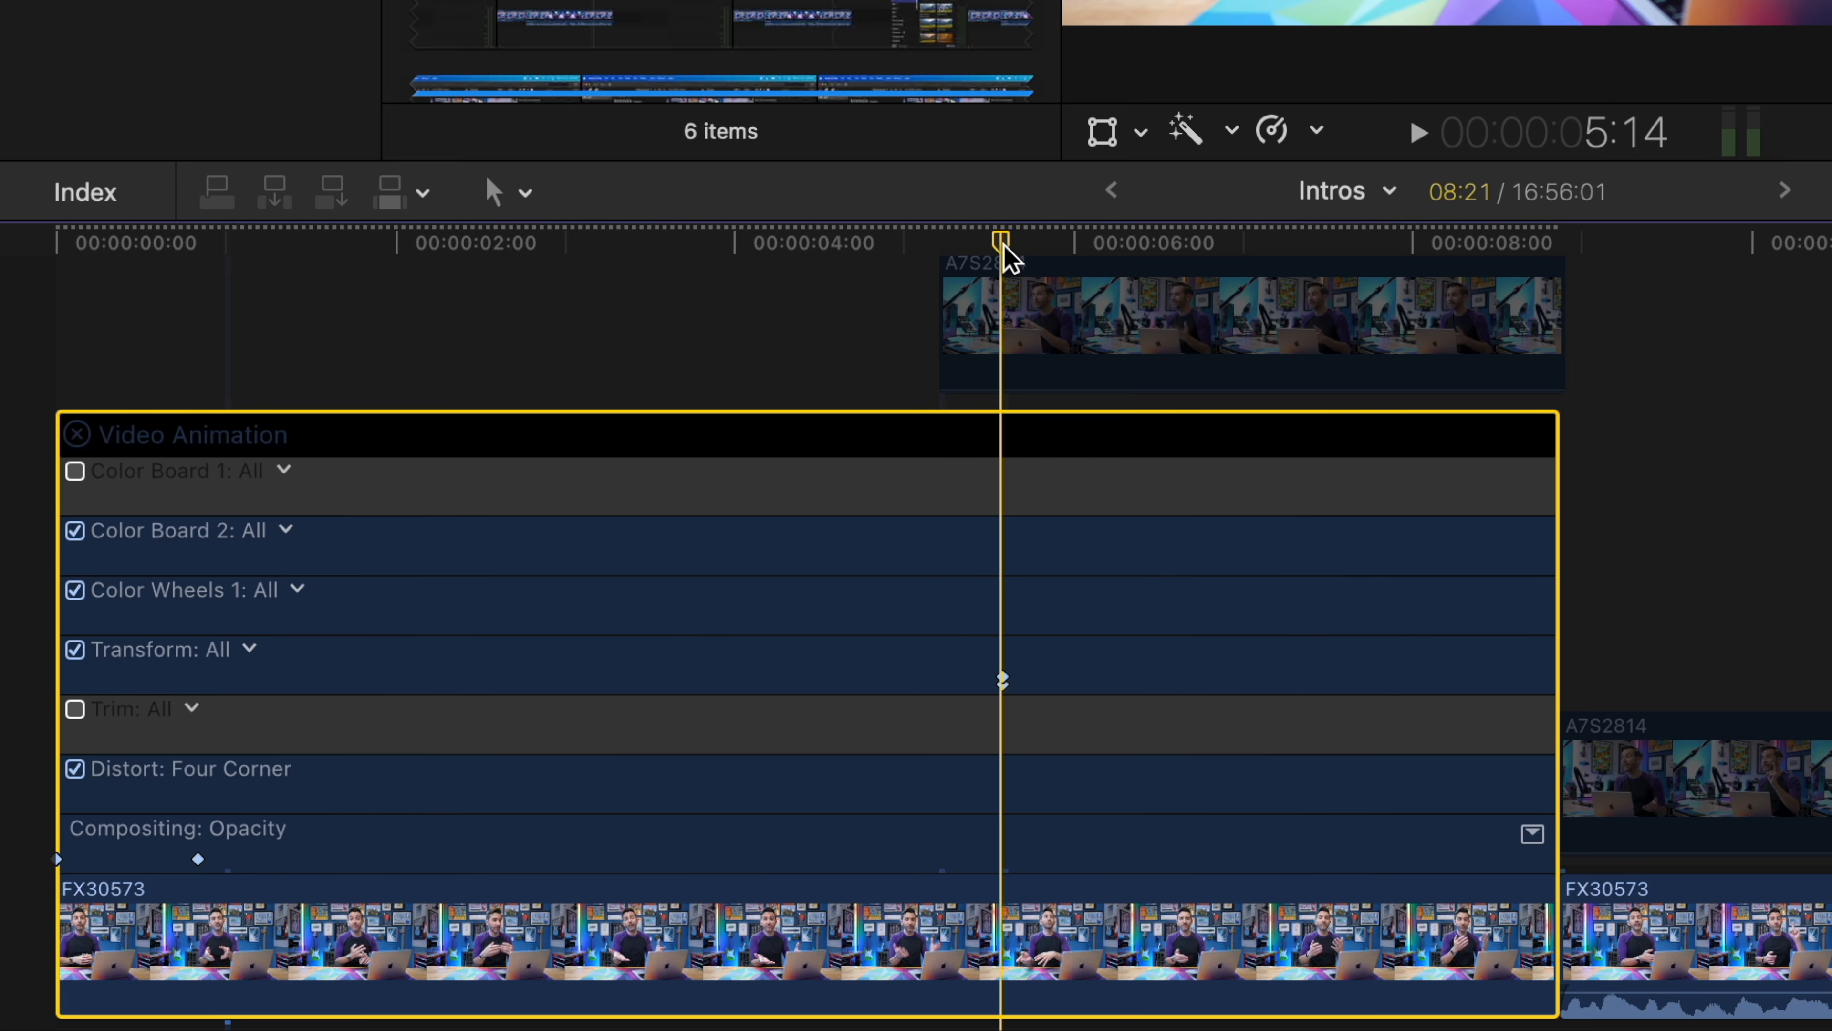
# At about 1:11, scale the FX30573 clip to 113% and set its Y position to -68.6 px
pyautogui.click(498, 316)
pyautogui.moveTo(498, 313); pyautogui.dragTo(54, 346)
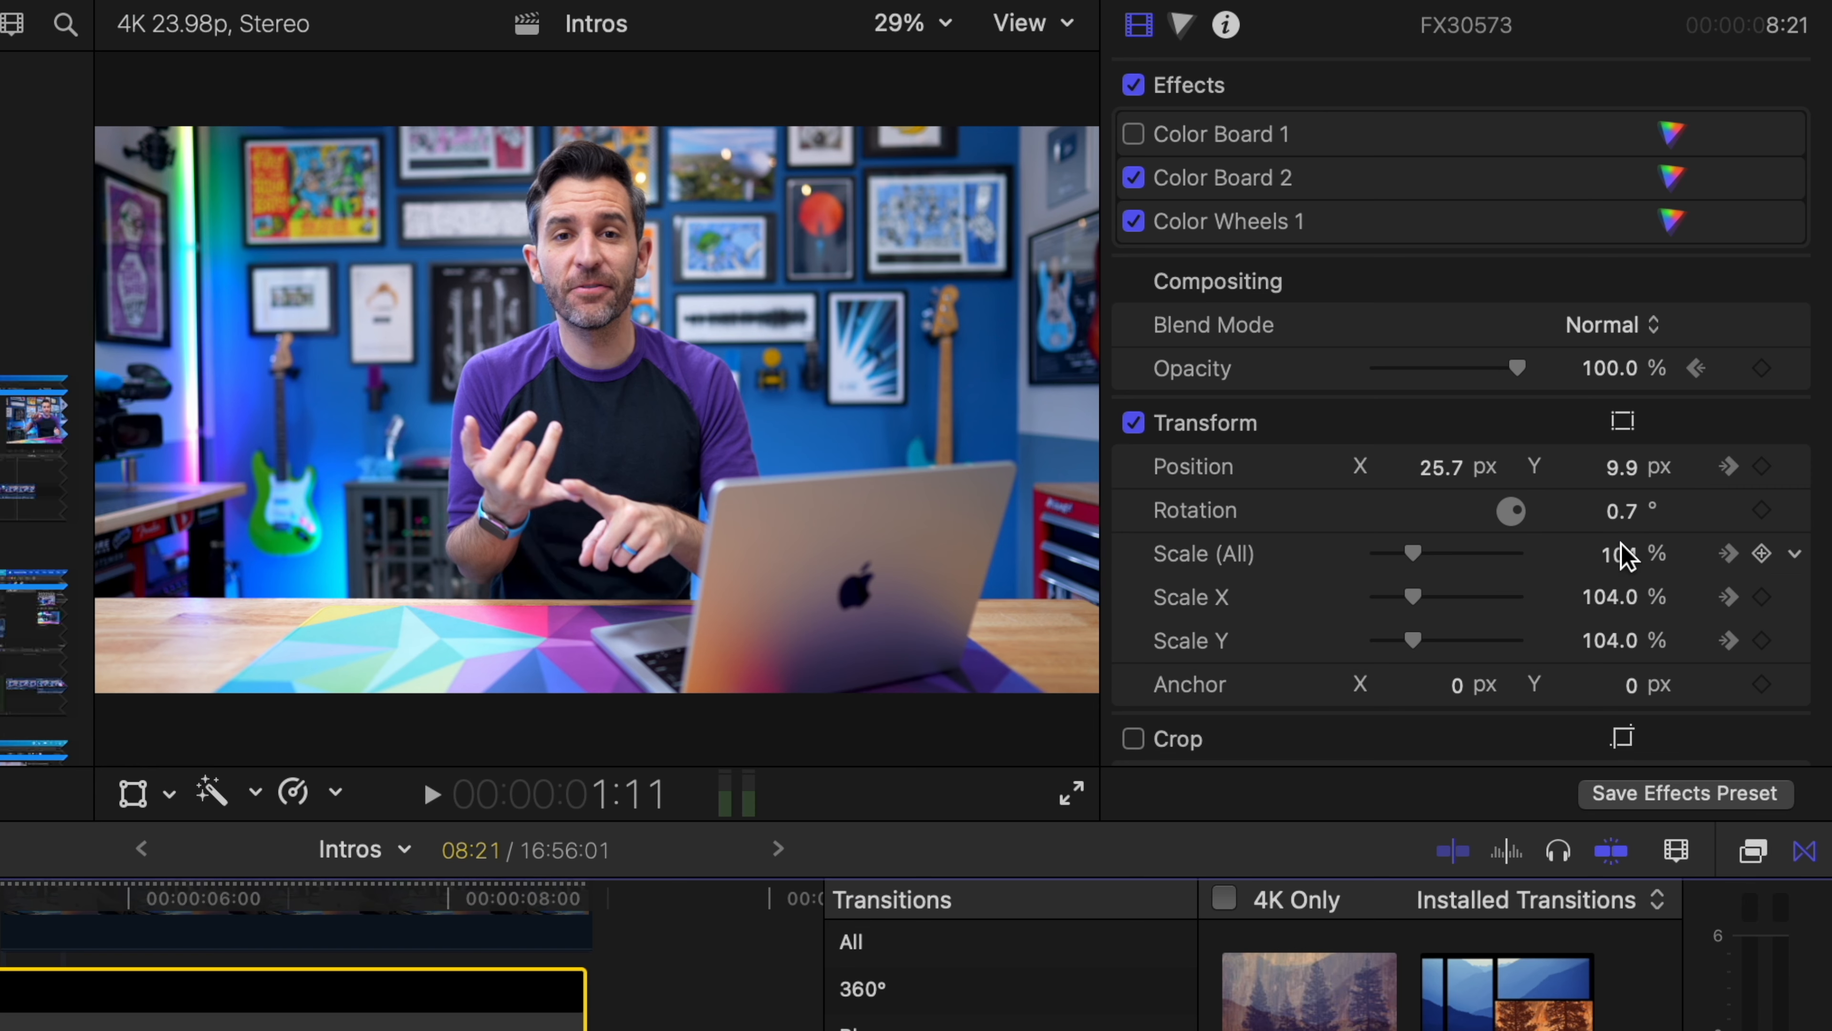
pyautogui.moveTo(1613, 379); pyautogui.dragTo(1612, 377)
pyautogui.moveTo(1617, 554); pyautogui.dragTo(1616, 553)
pyautogui.moveTo(1627, 473); pyautogui.dragTo(1620, 467)
pyautogui.moveTo(1612, 325); pyautogui.dragTo(1613, 325)
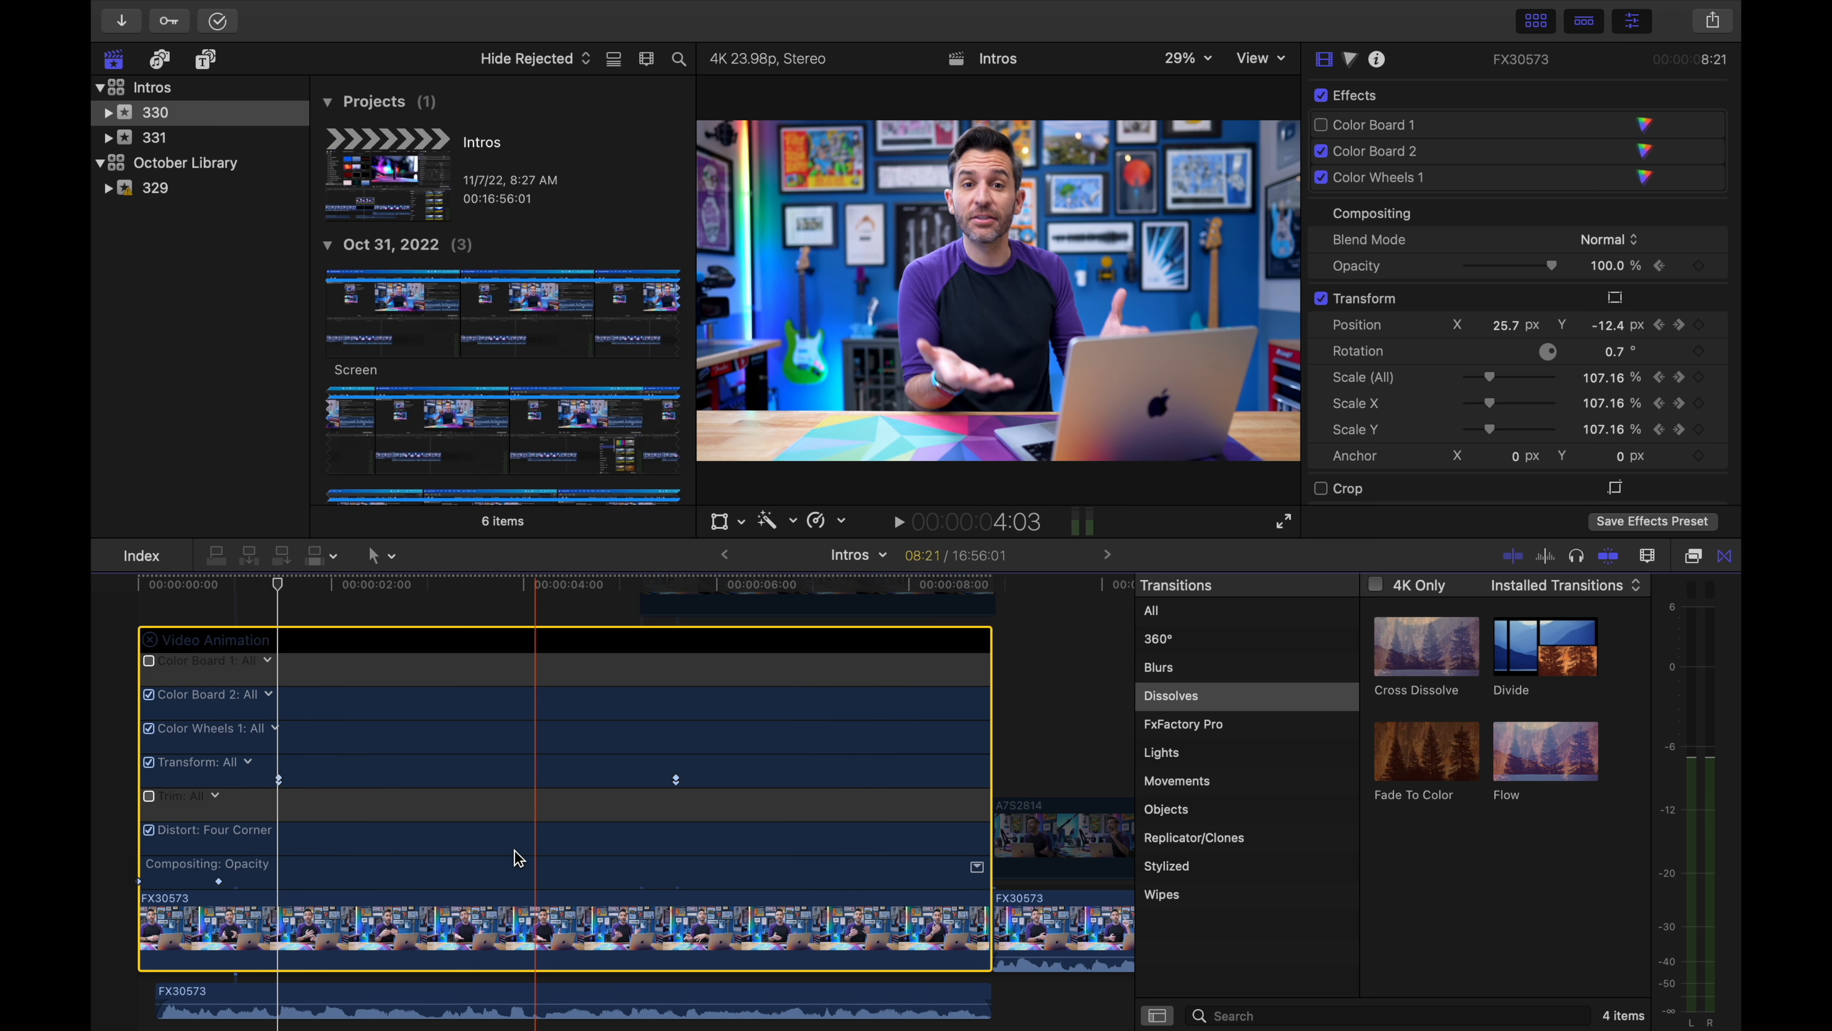
# Move the earlier group of transform keyframes to the start of the FX30573 clip and play back the zoom
pyautogui.moveTo(280, 781); pyautogui.dragTo(138, 783)
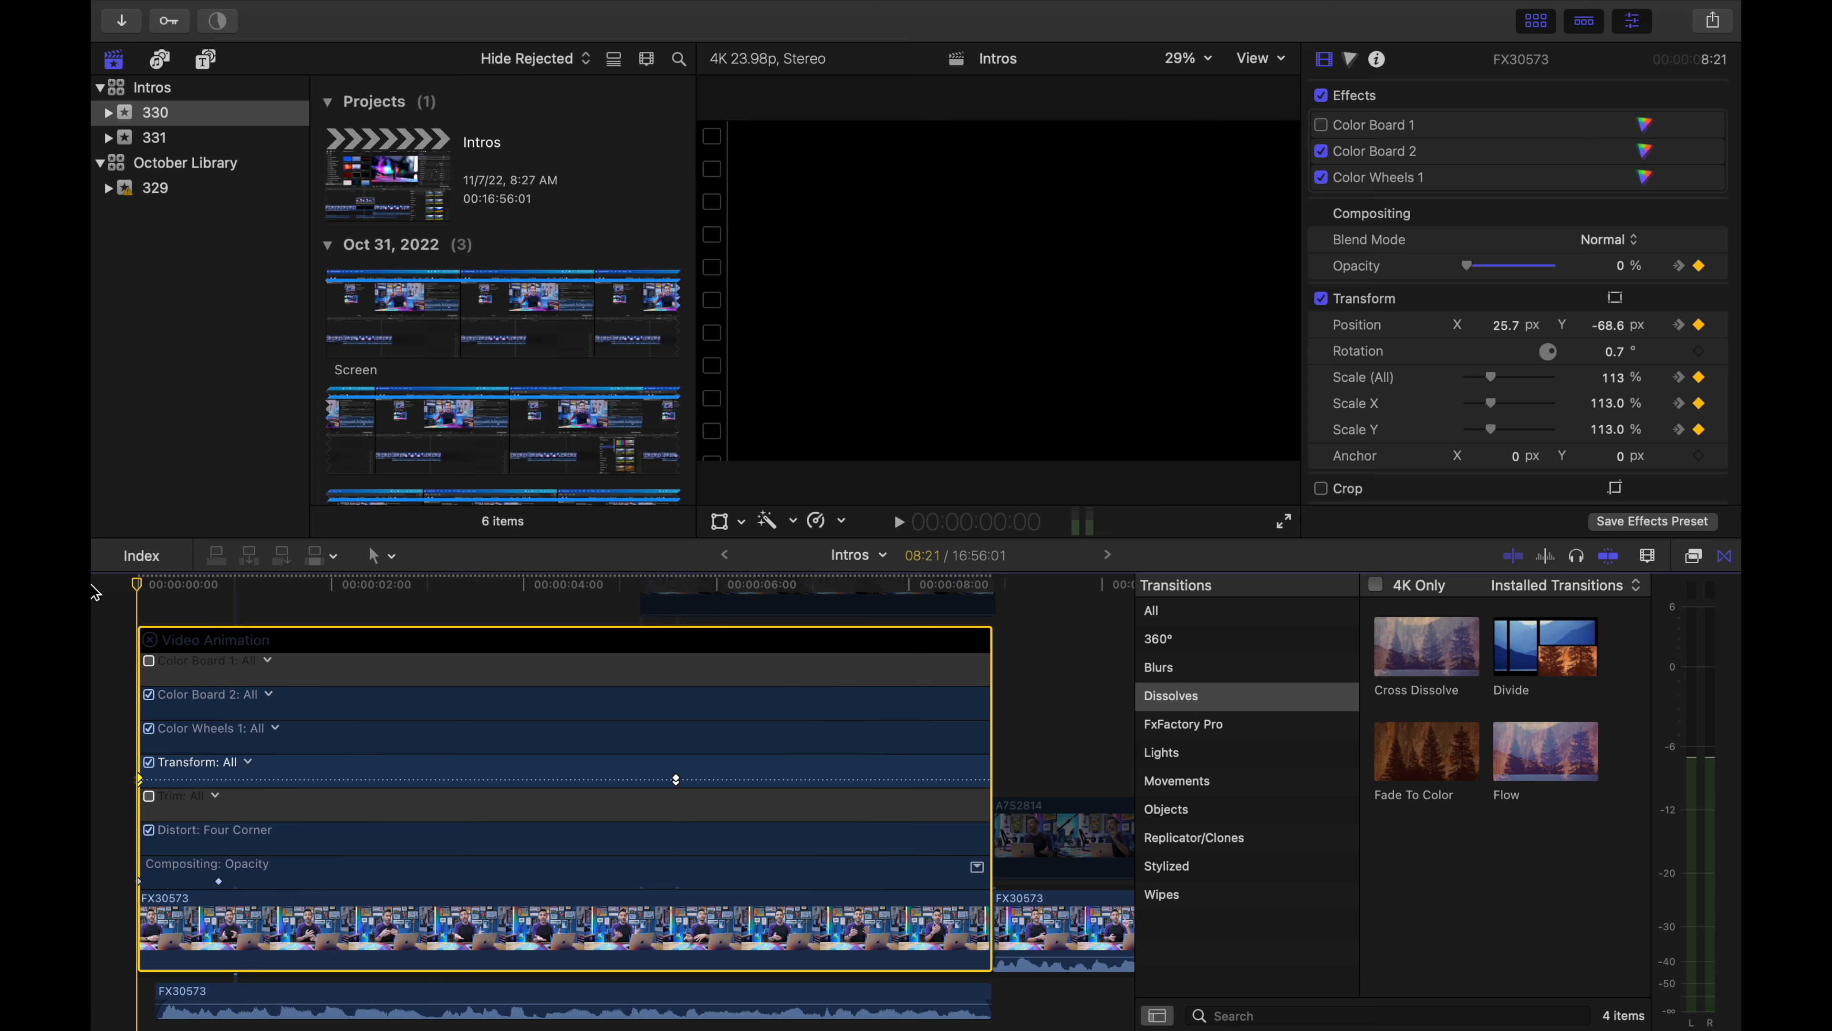
pyautogui.press('space')
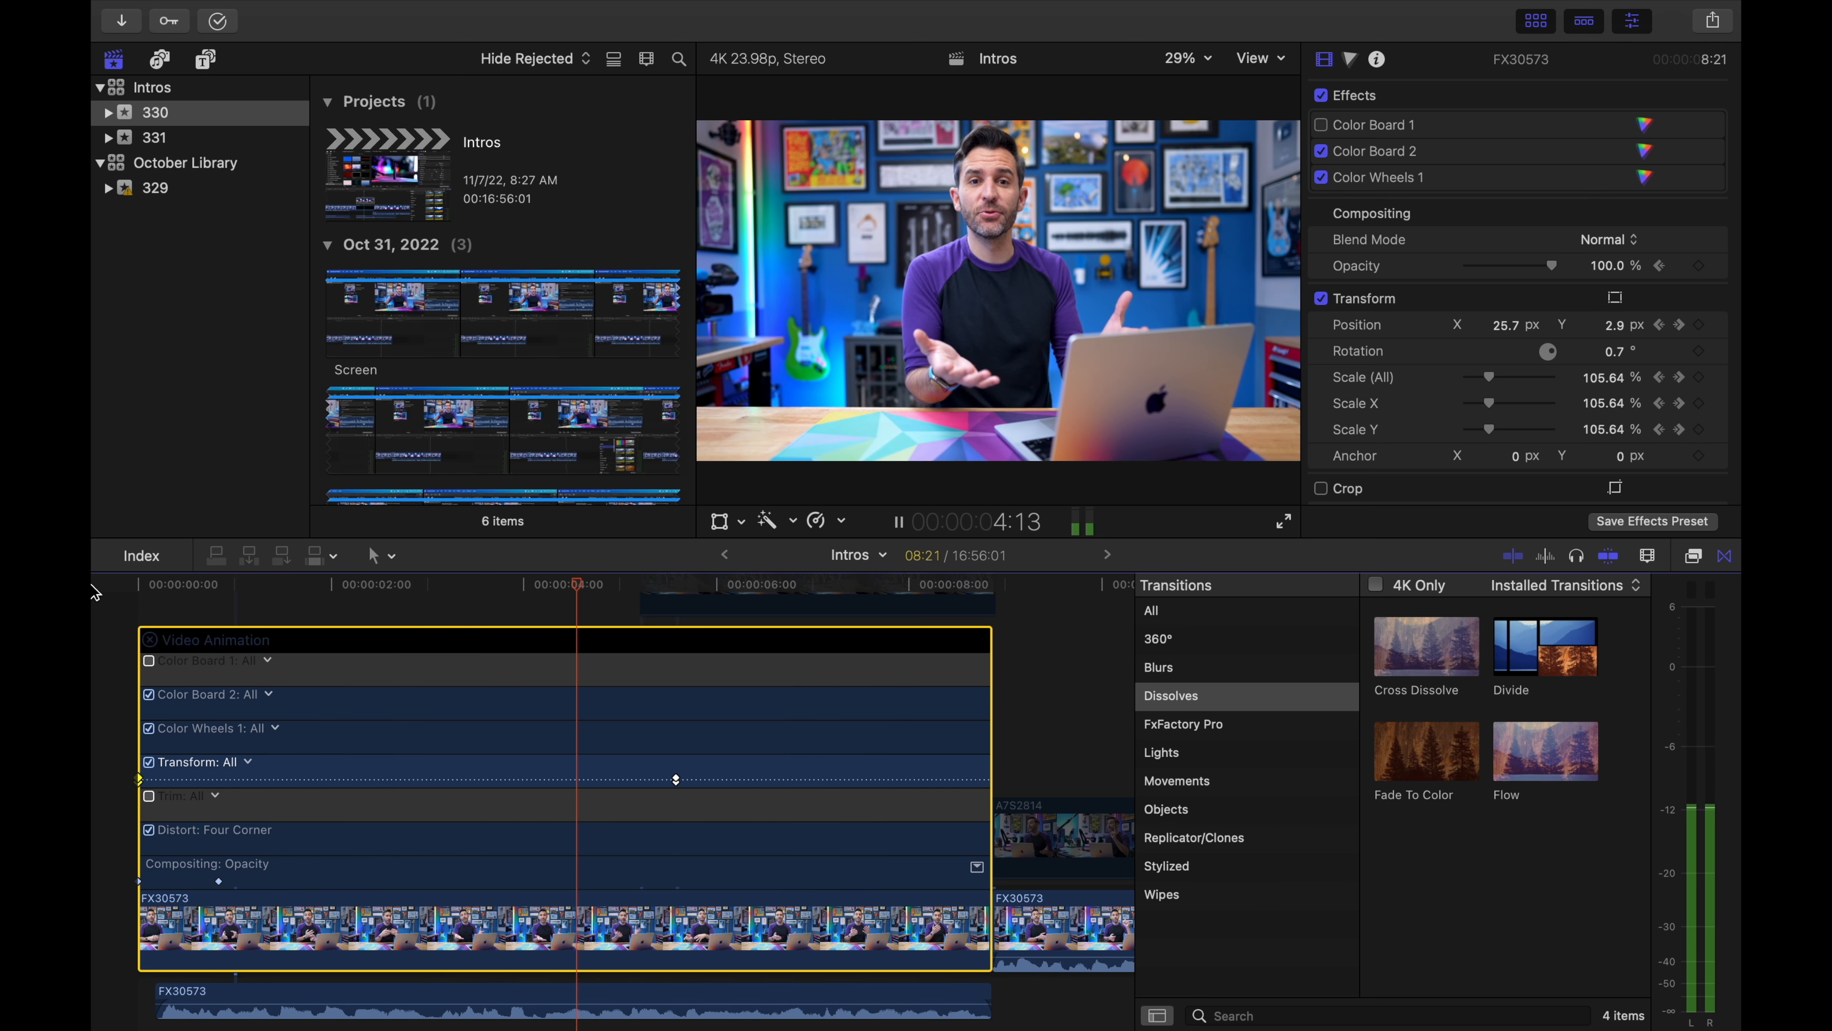
pyautogui.press('space')
pyautogui.scroll(2, 301, 640)
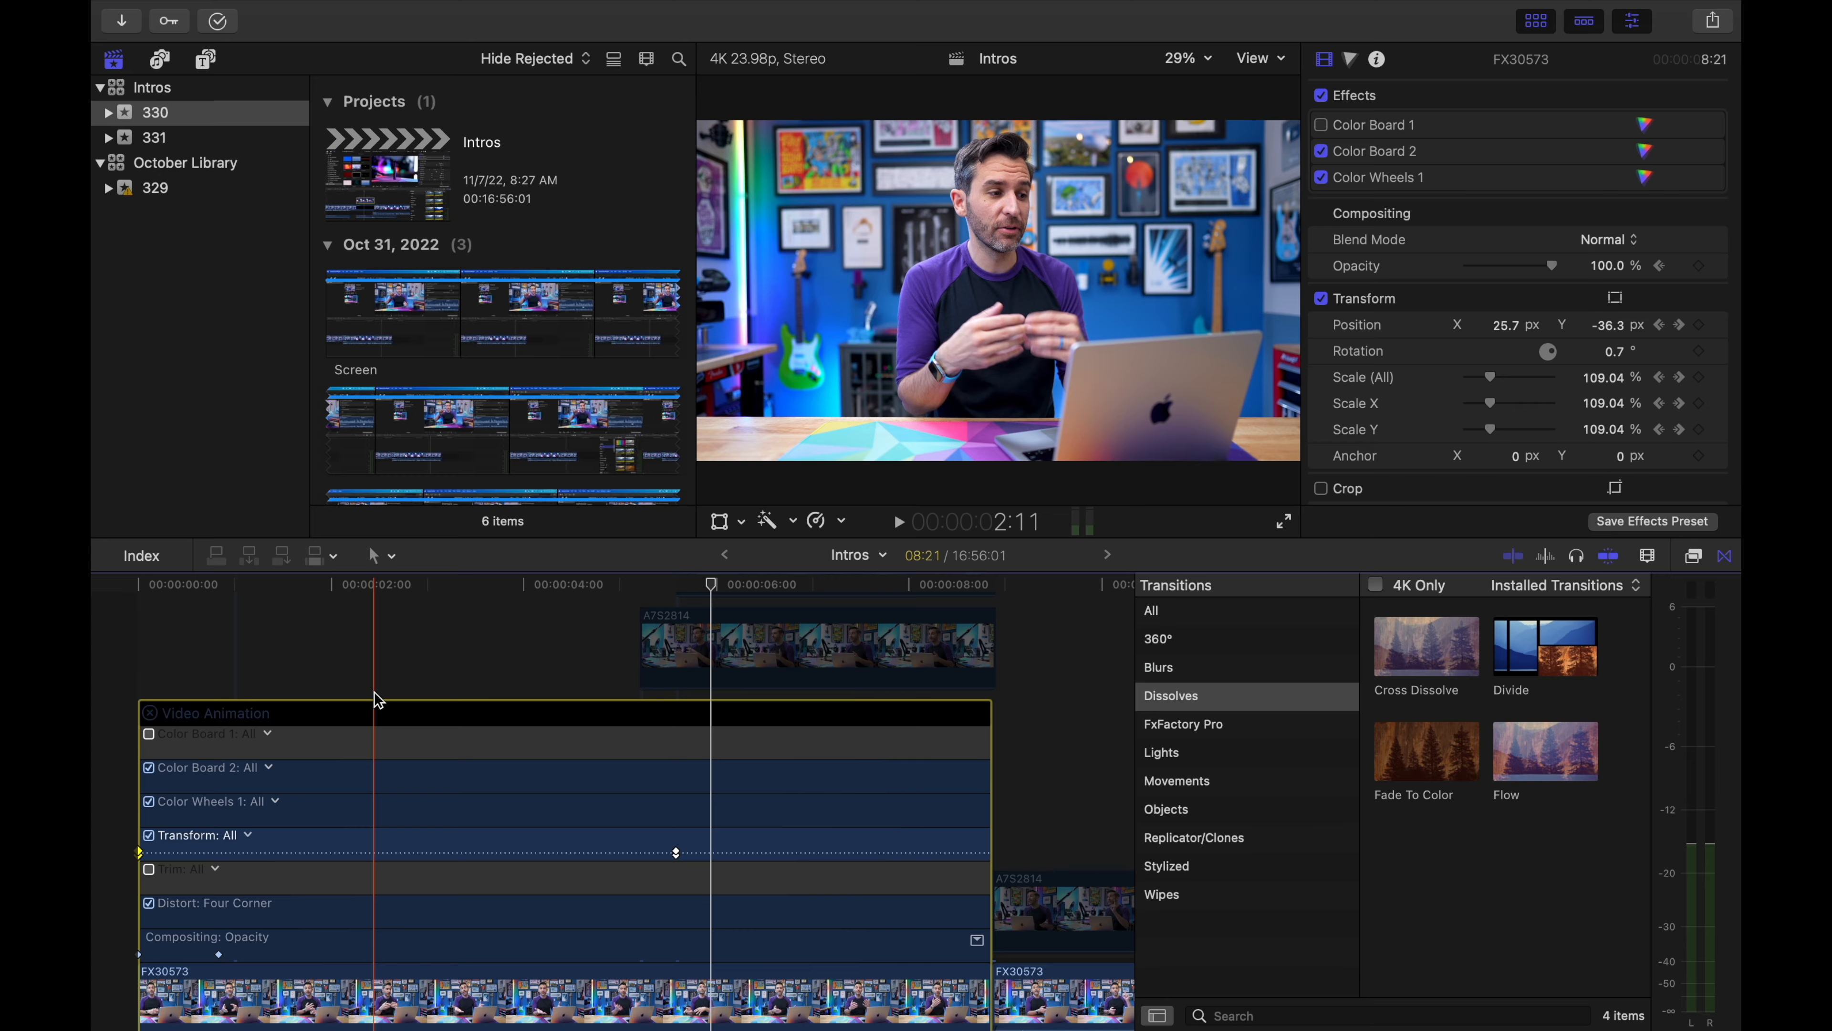
# Re-enable the A7S2814 clip, move the FX30573 clip's end transform keyframes to about 7 seconds, and play back the slower zoom
pyautogui.click(671, 646)
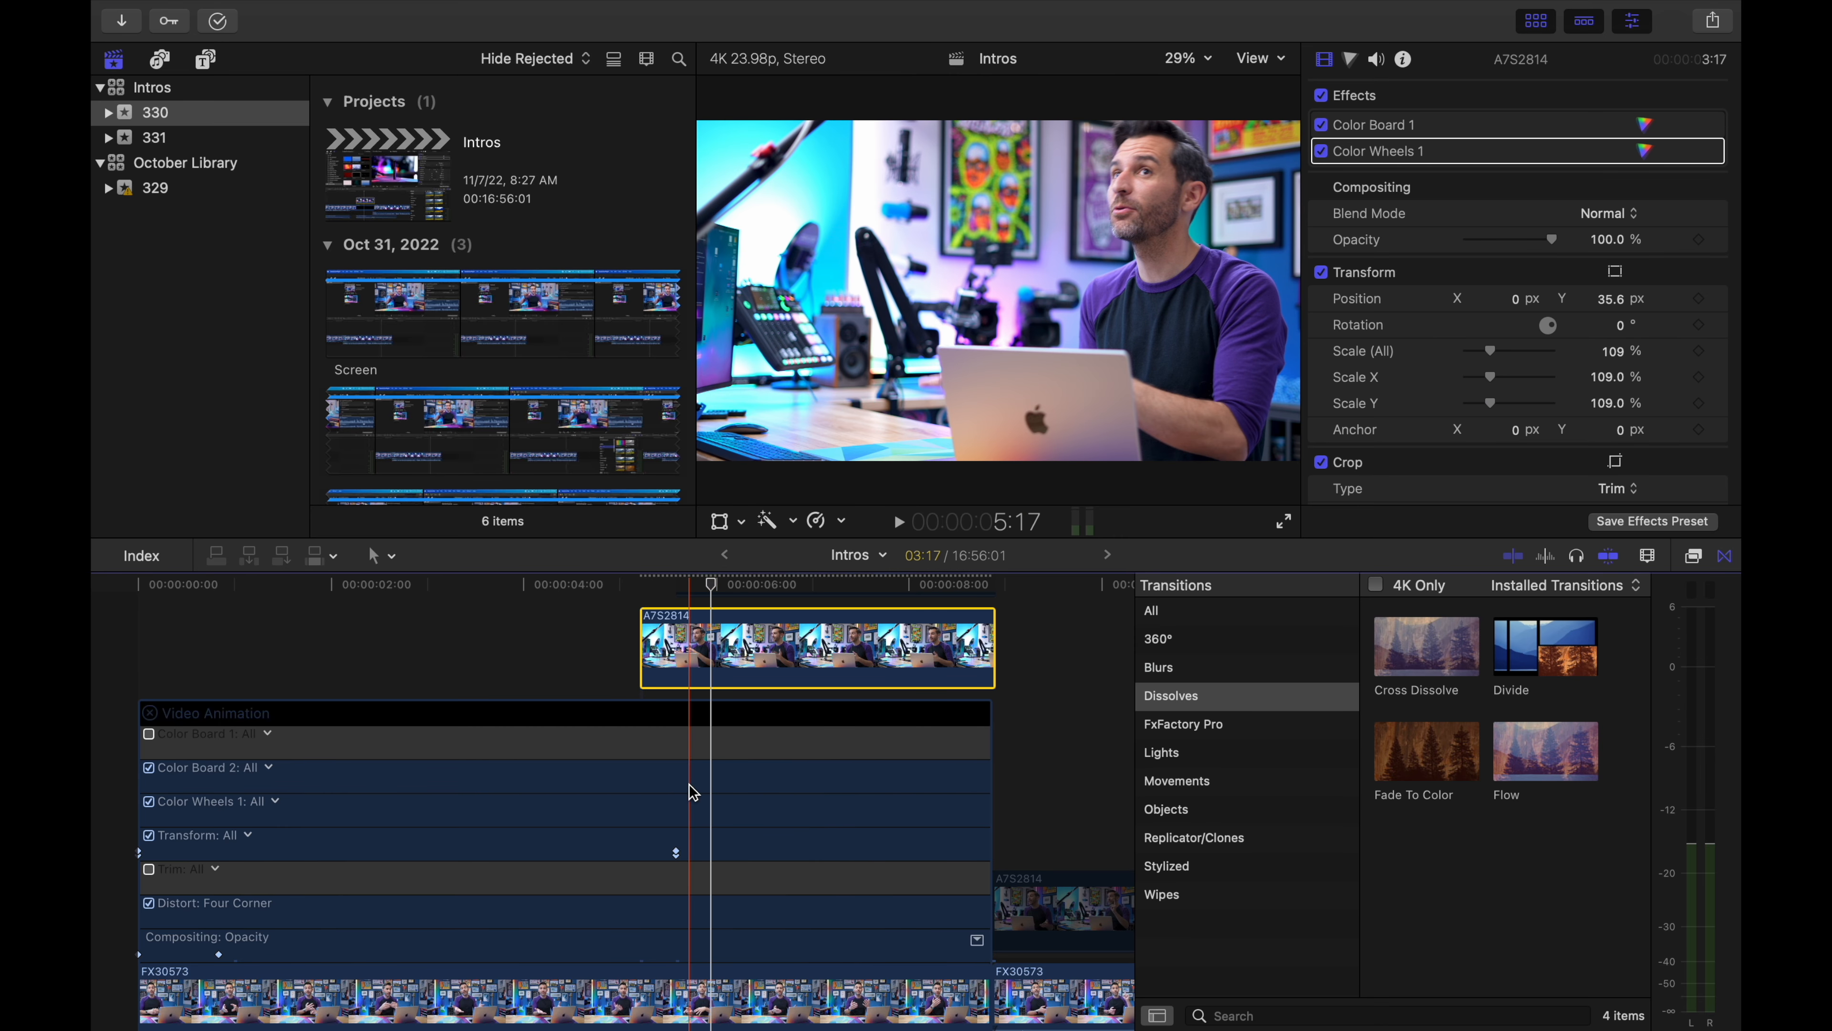
pyautogui.click(677, 852)
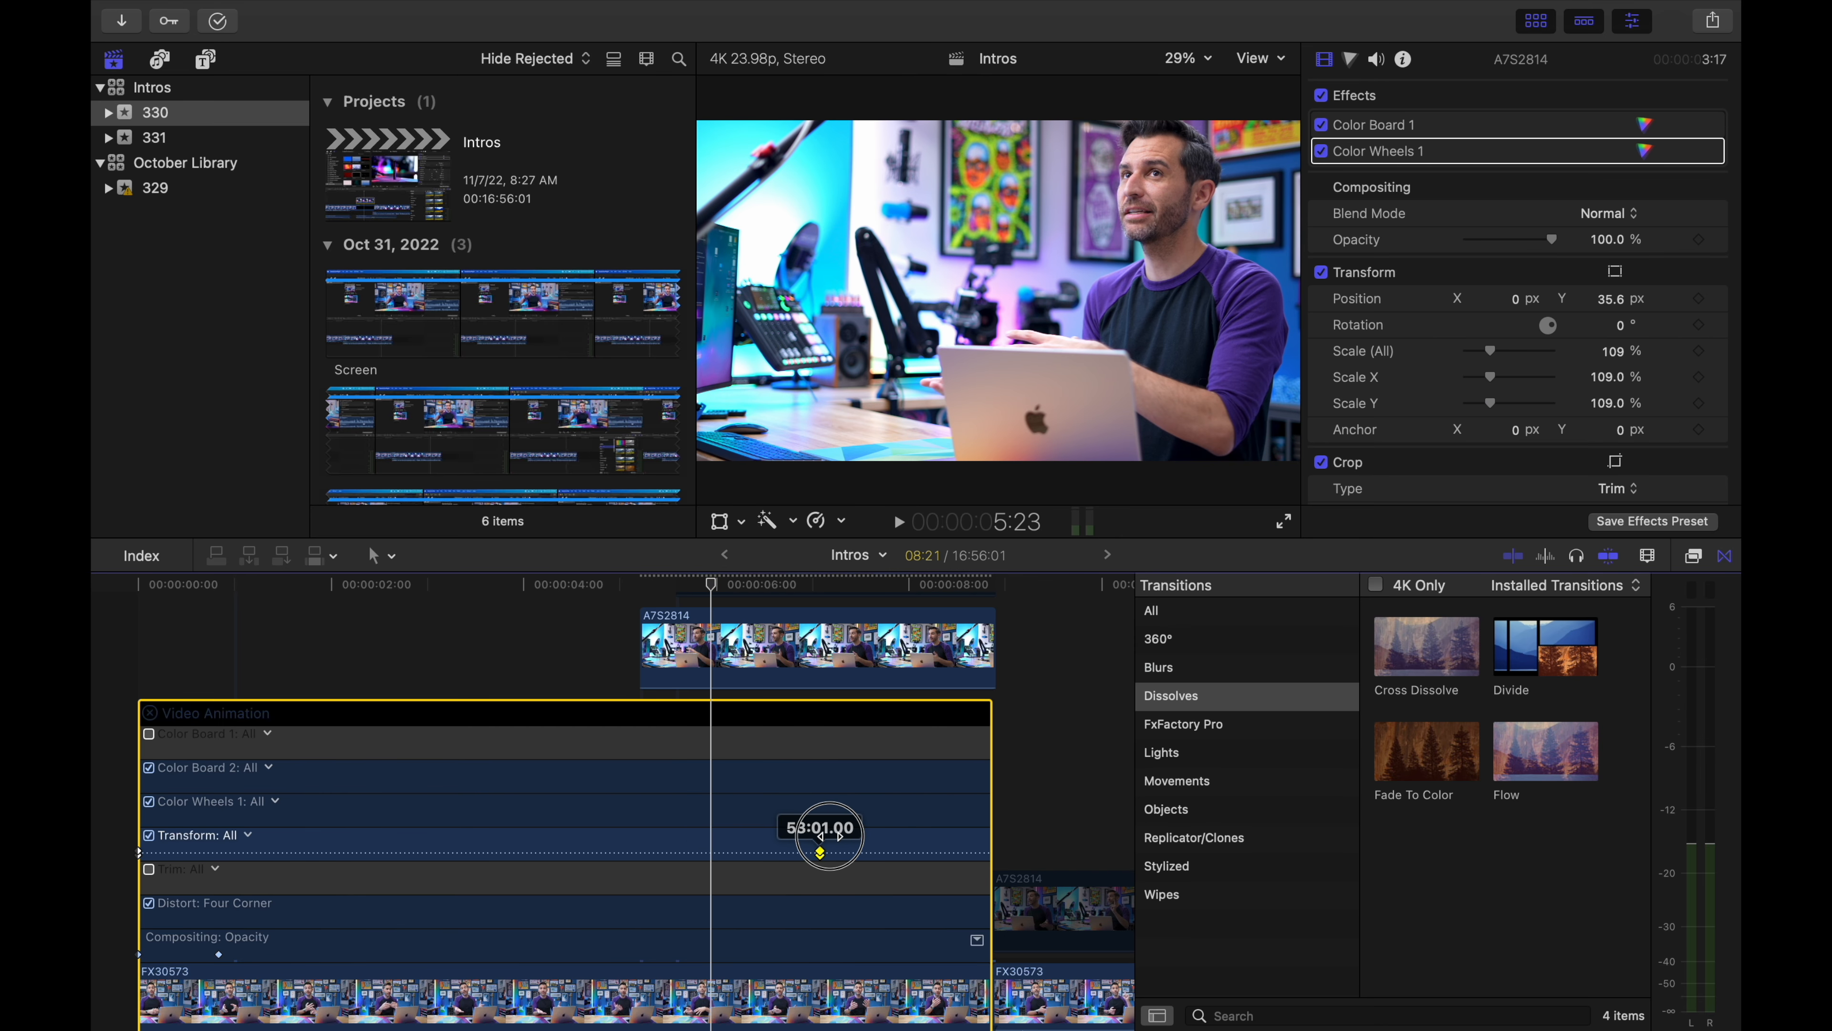
pyautogui.press('space')
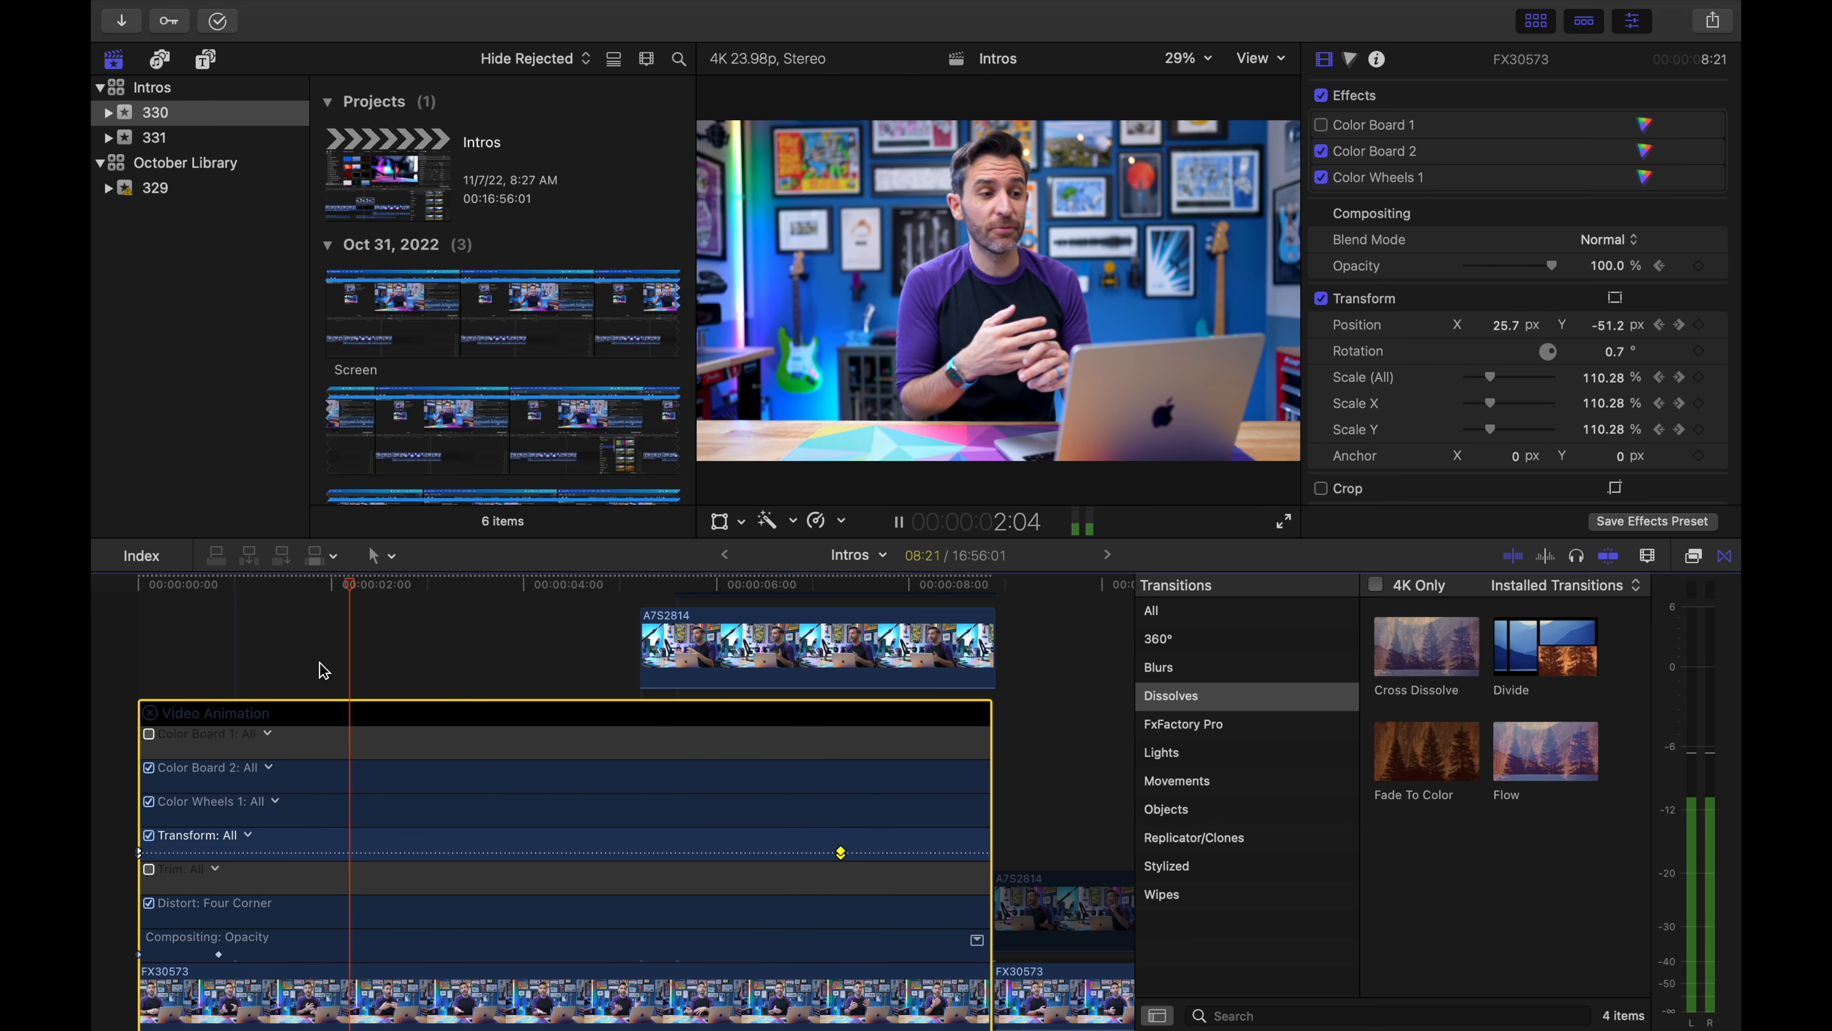
pyautogui.press('space')
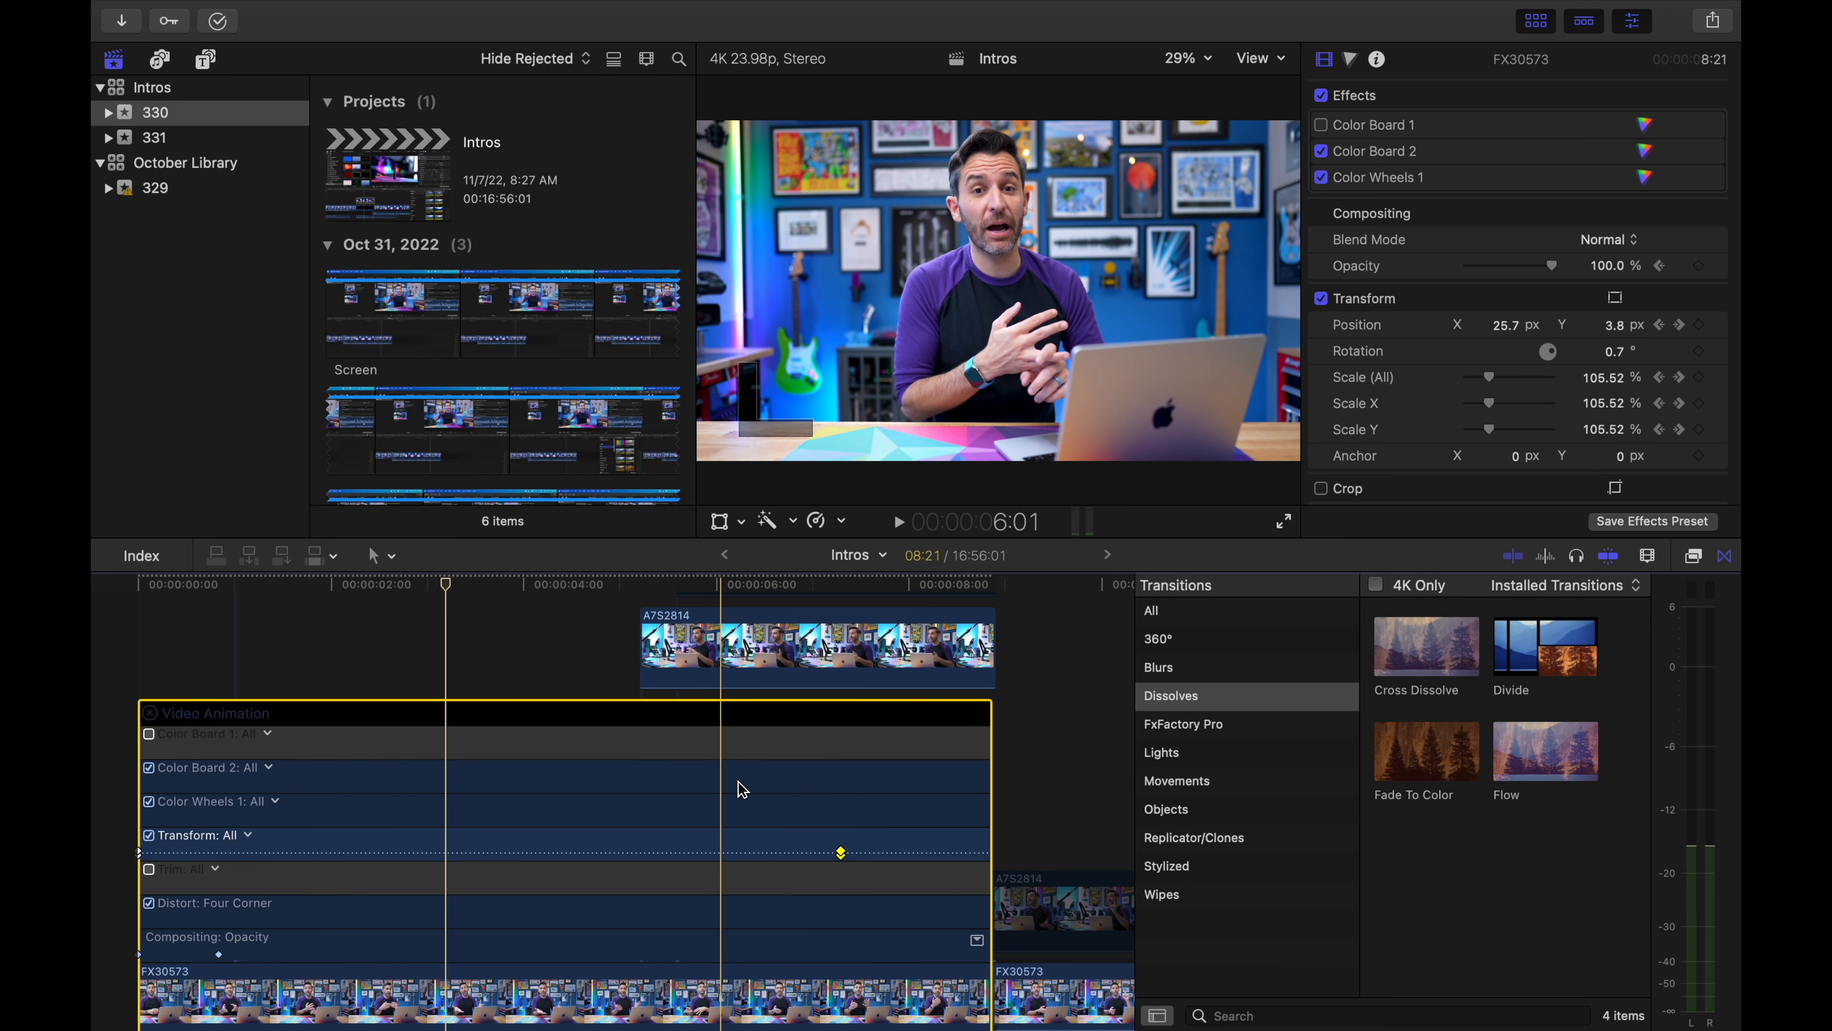
# Close the video animation display on the first FX30573 clip
pyautogui.moveTo(842, 852); pyautogui.dragTo(675, 847)
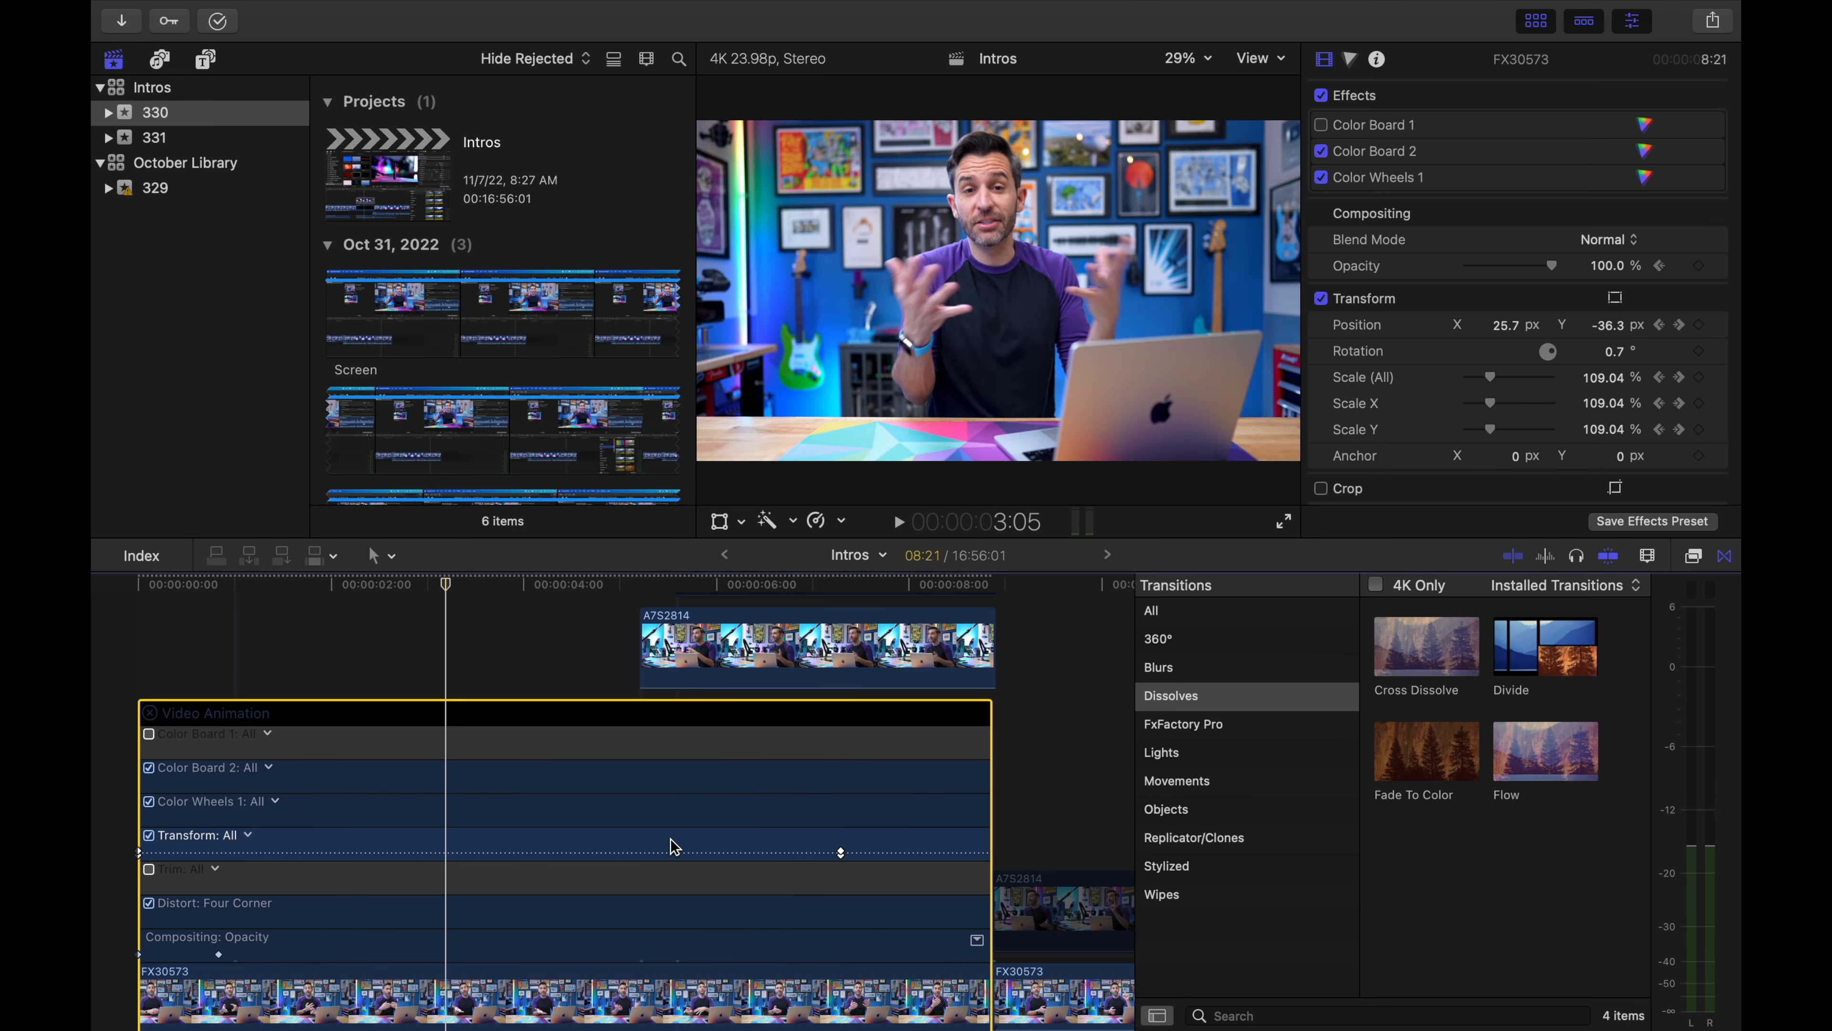
pyautogui.click(150, 714)
pyautogui.click(156, 714)
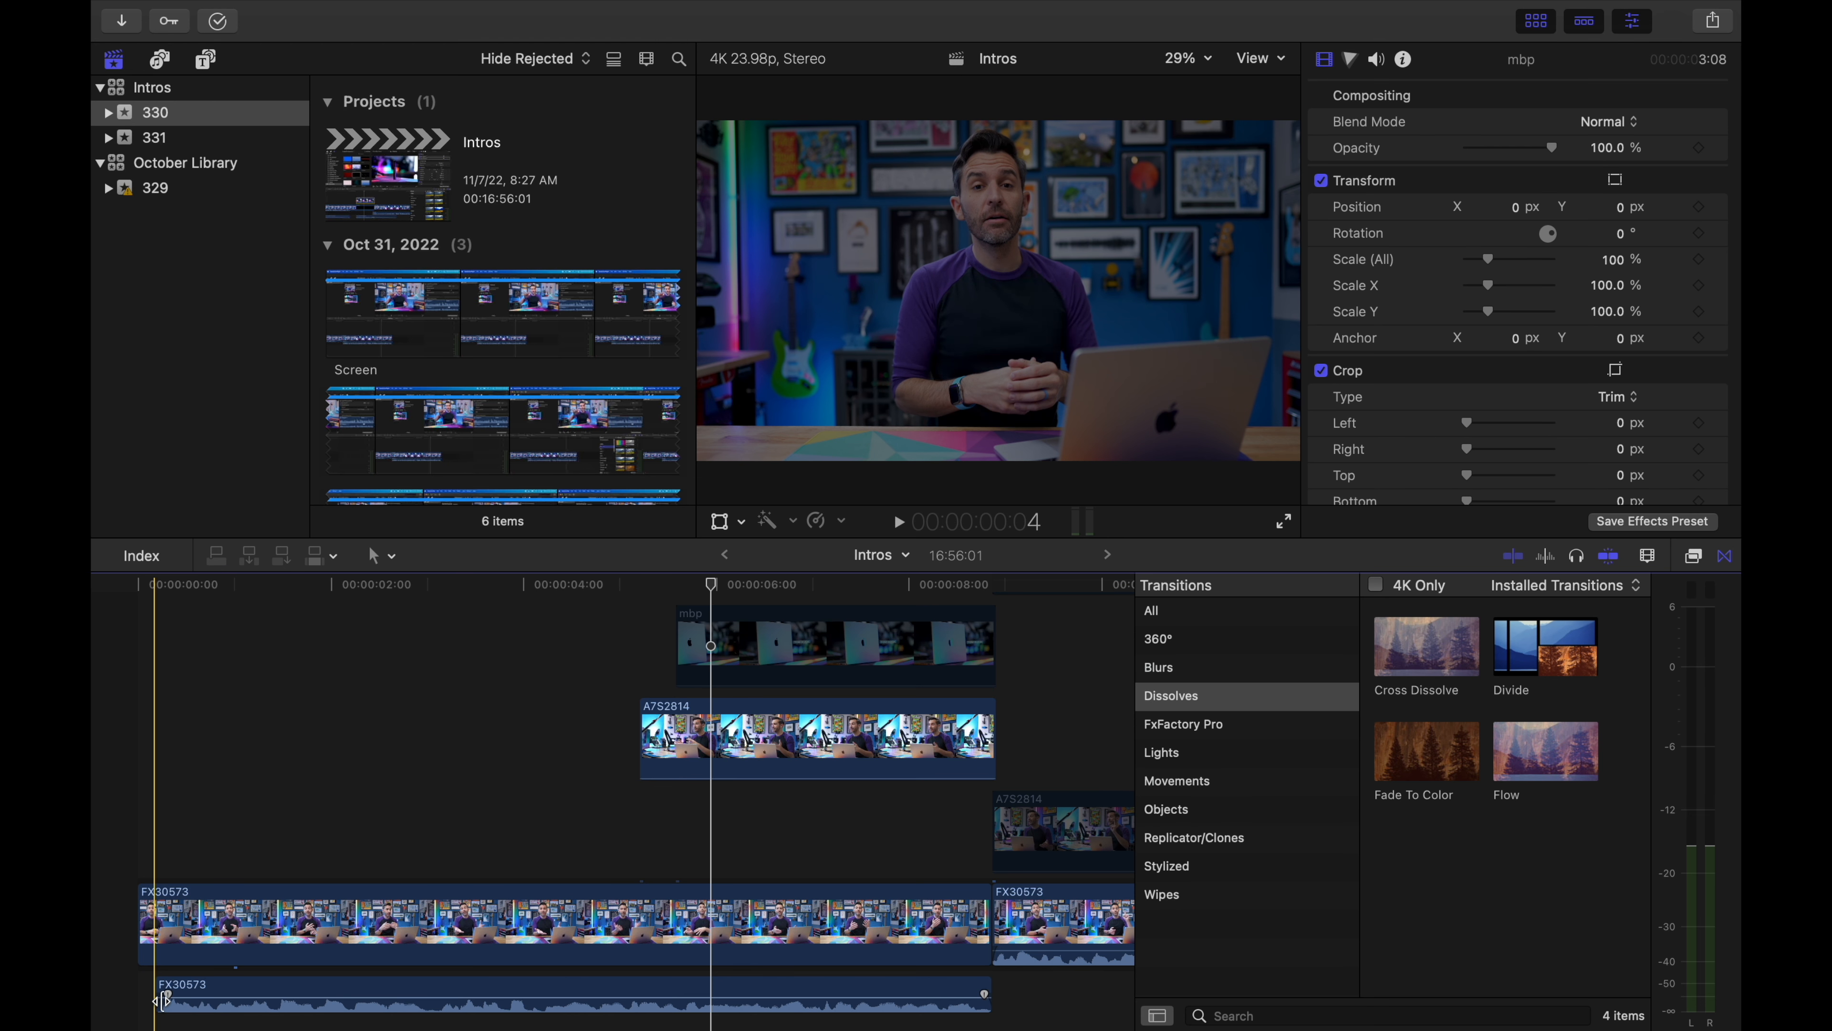
# Delete the disabled A7S2814 clip directly above the second FX30573 clip
pyautogui.hscroll(5, 697, 749)
pyautogui.scroll(-2, 697, 748)
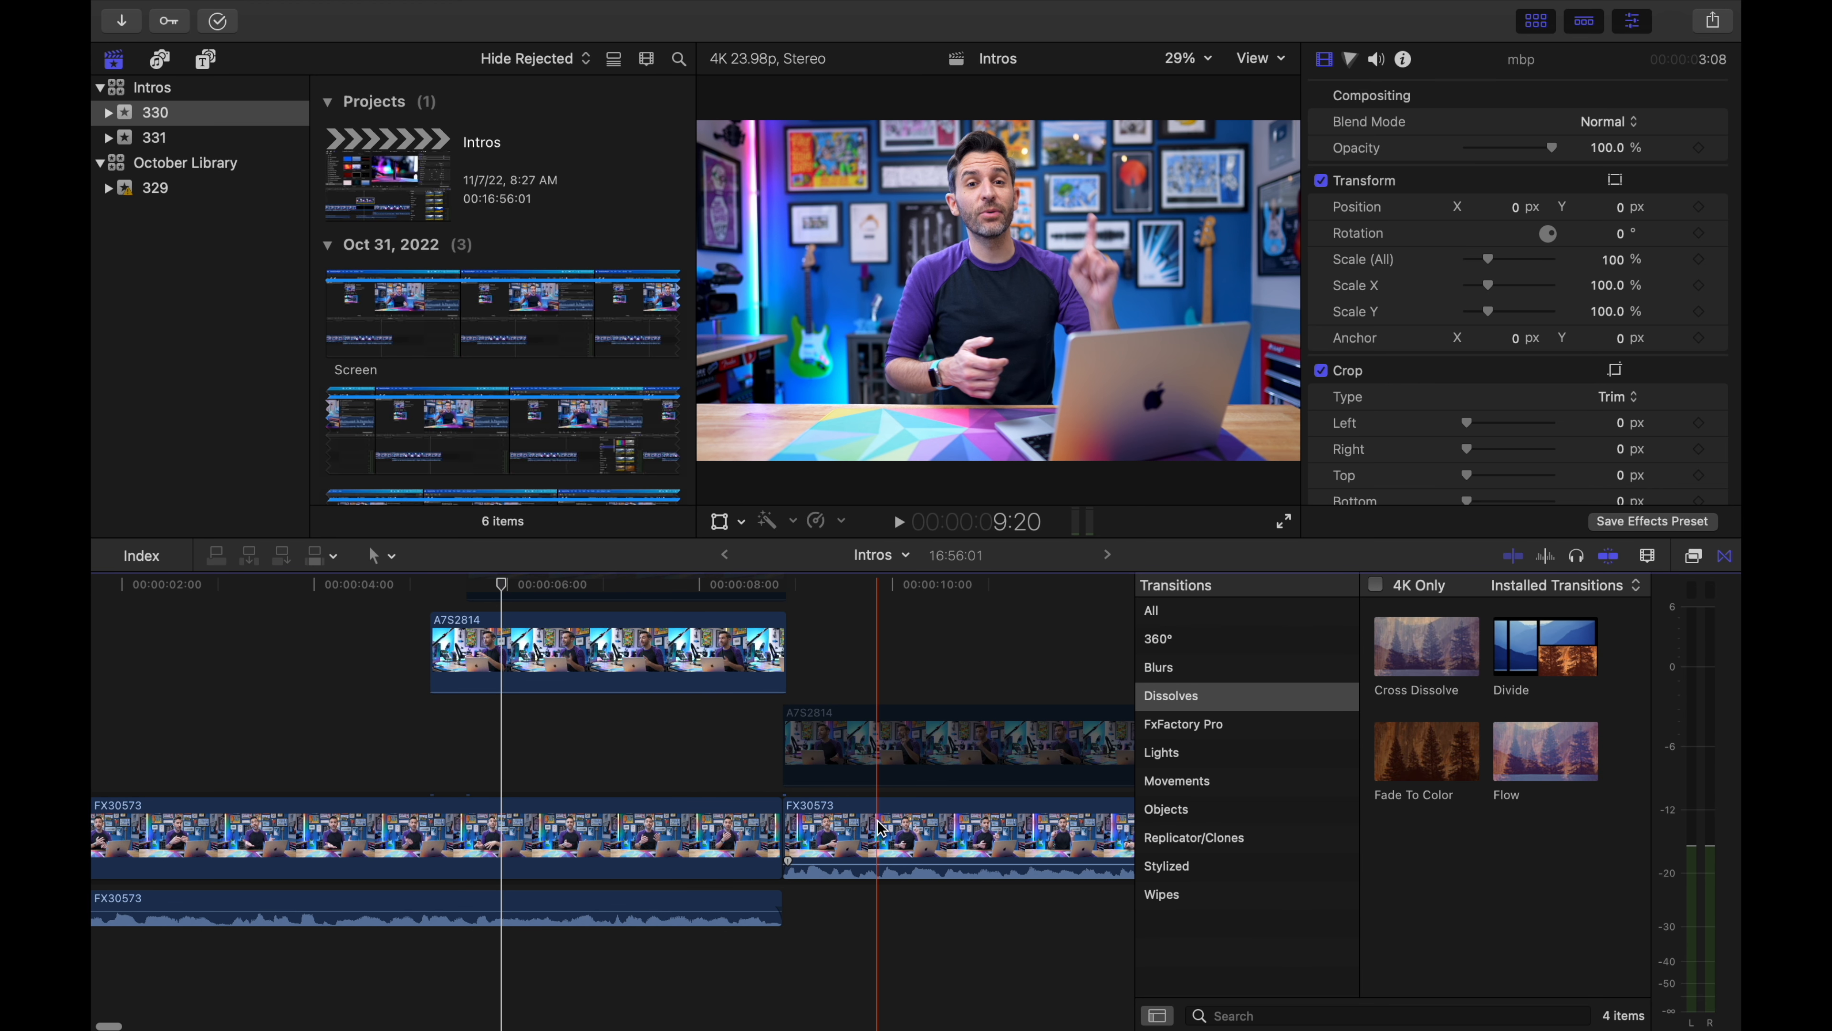
pyautogui.hscroll(3, 879, 826)
pyautogui.hscroll(-5, 878, 824)
pyautogui.press('super+minus')
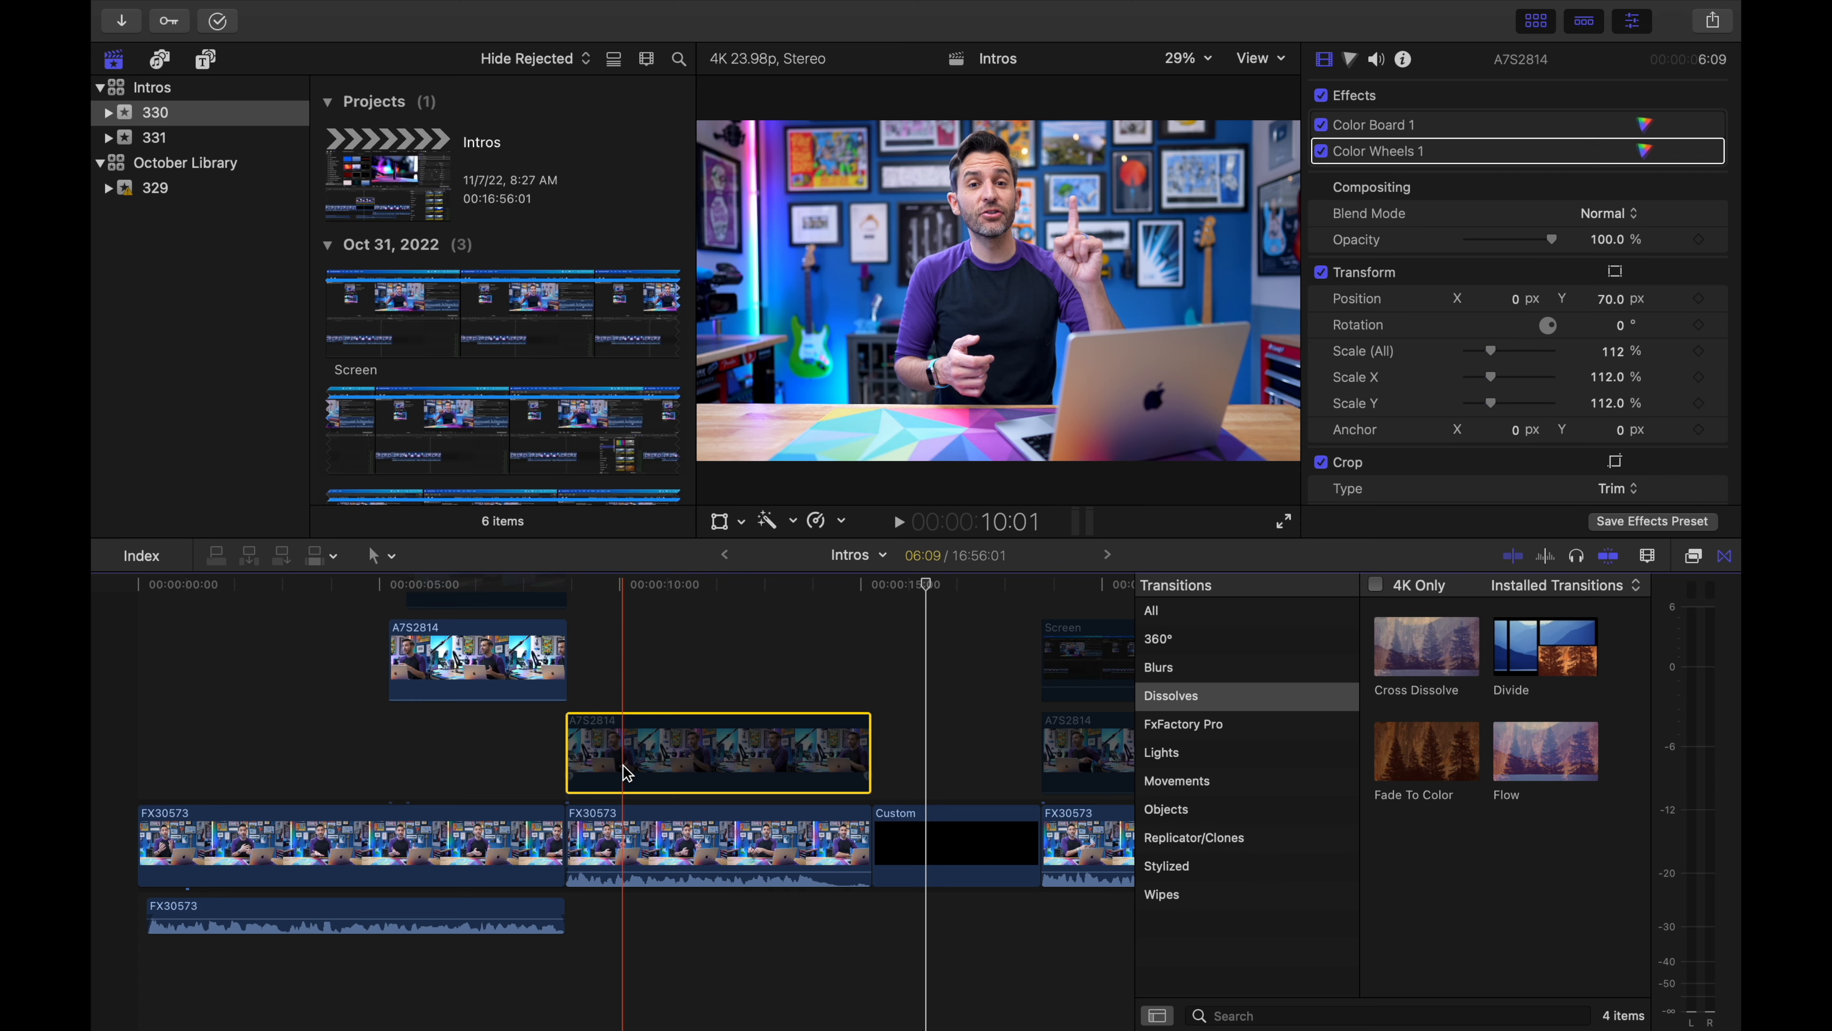
pyautogui.press('Delete')
# Delete the disabled mbp clip above the enabled A7S2814 clip and the disabled Screen clip above the second FX30573 clip
pyautogui.scroll(2, 624, 768)
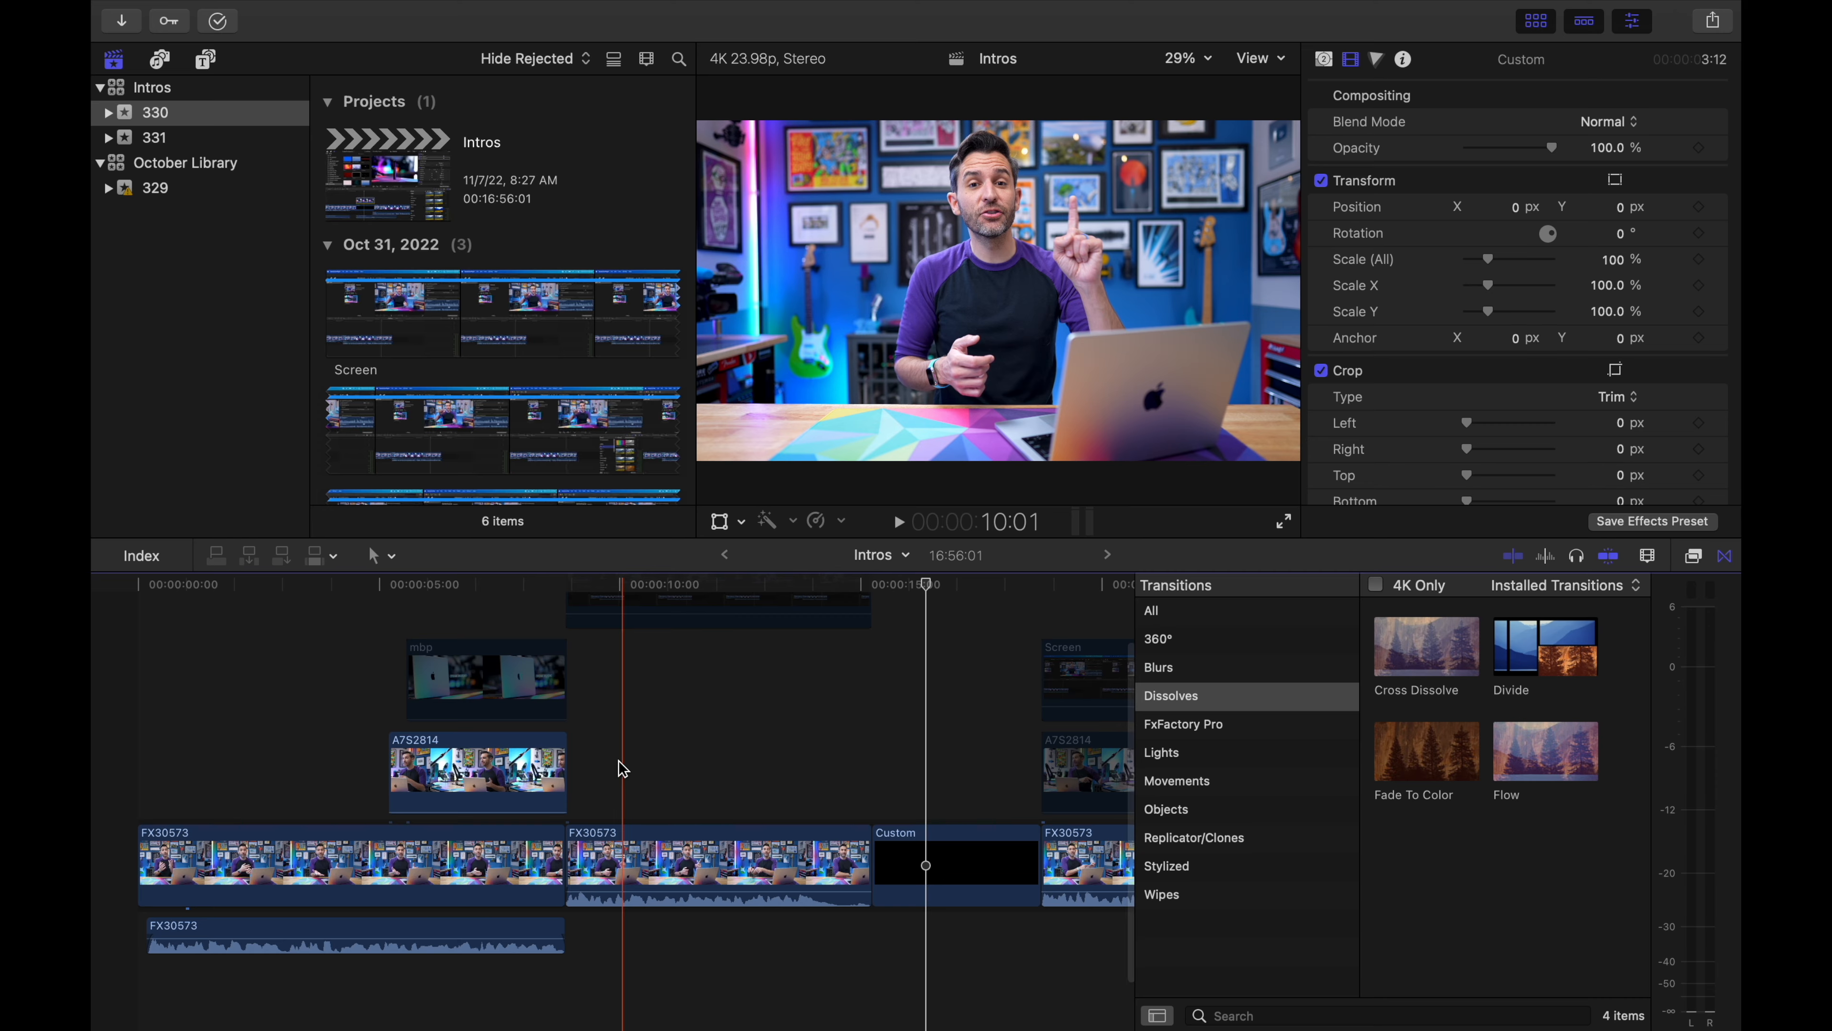
pyautogui.click(546, 694)
pyautogui.press('Delete')
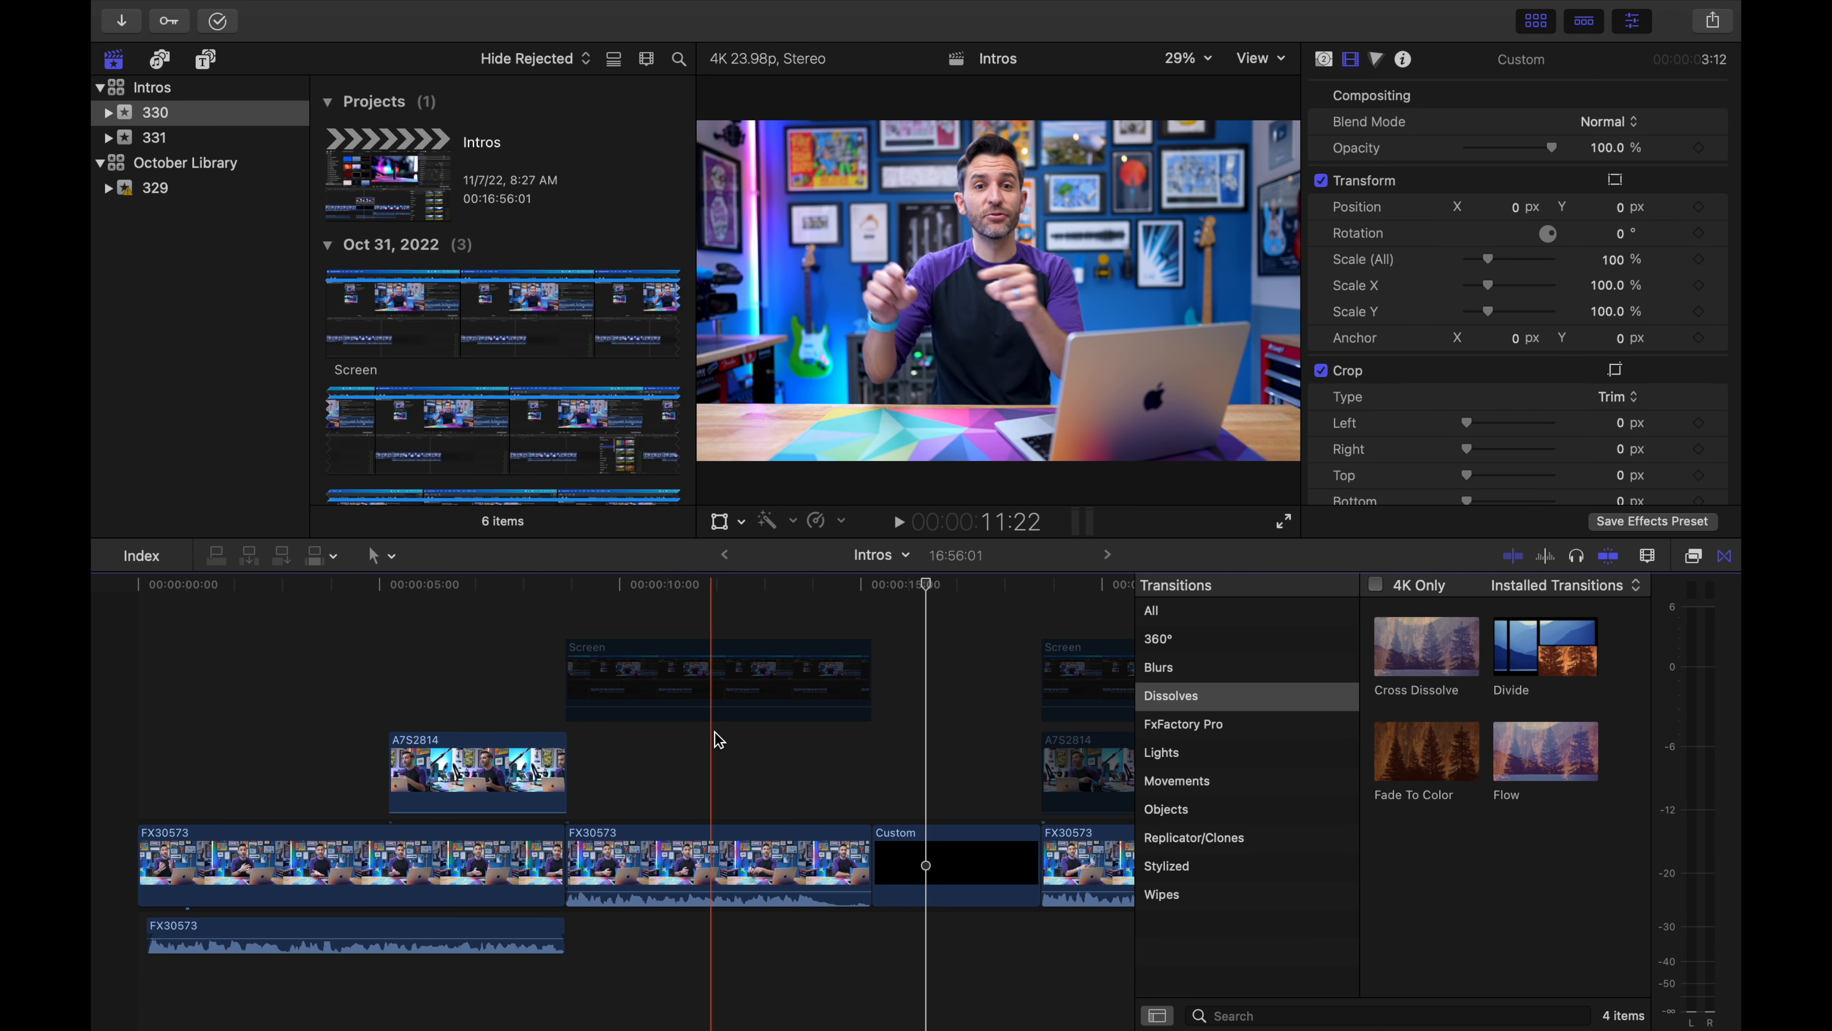
pyautogui.press('Delete')
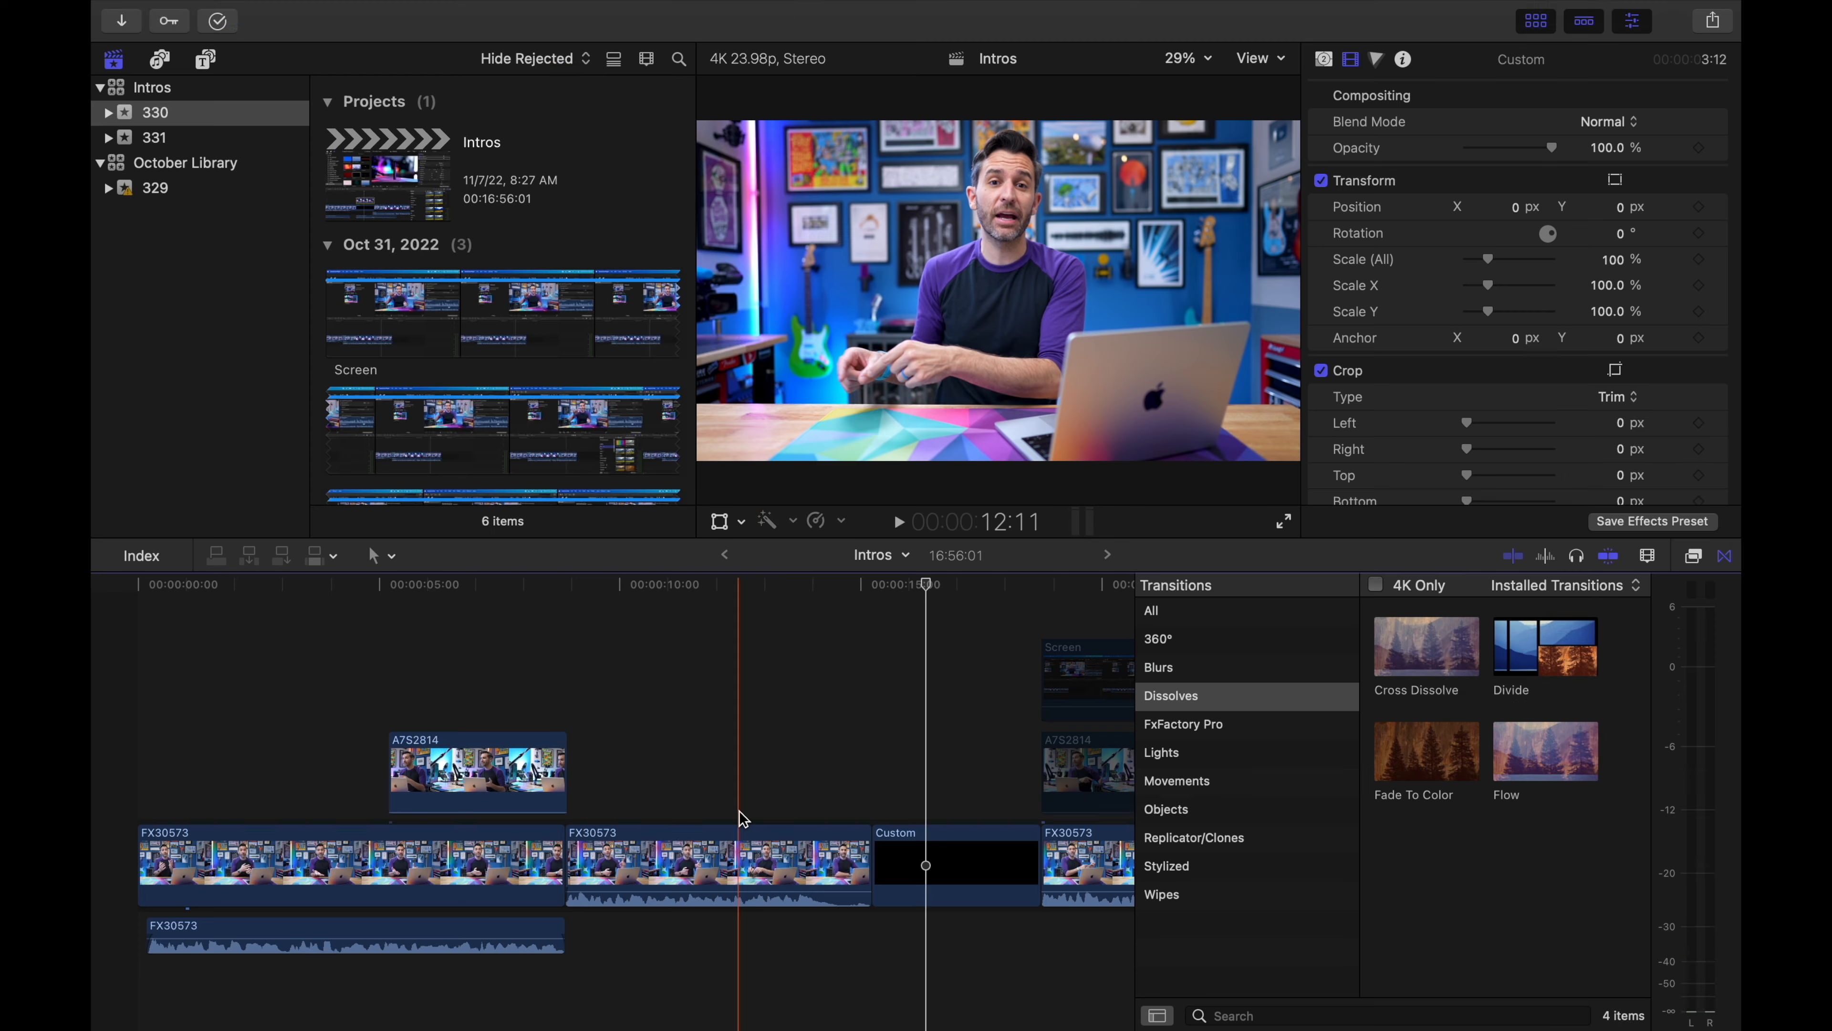
# Play back the end of the second FX30573 clip and step back through the frames before the cut to the Custom clip
pyautogui.press('space')
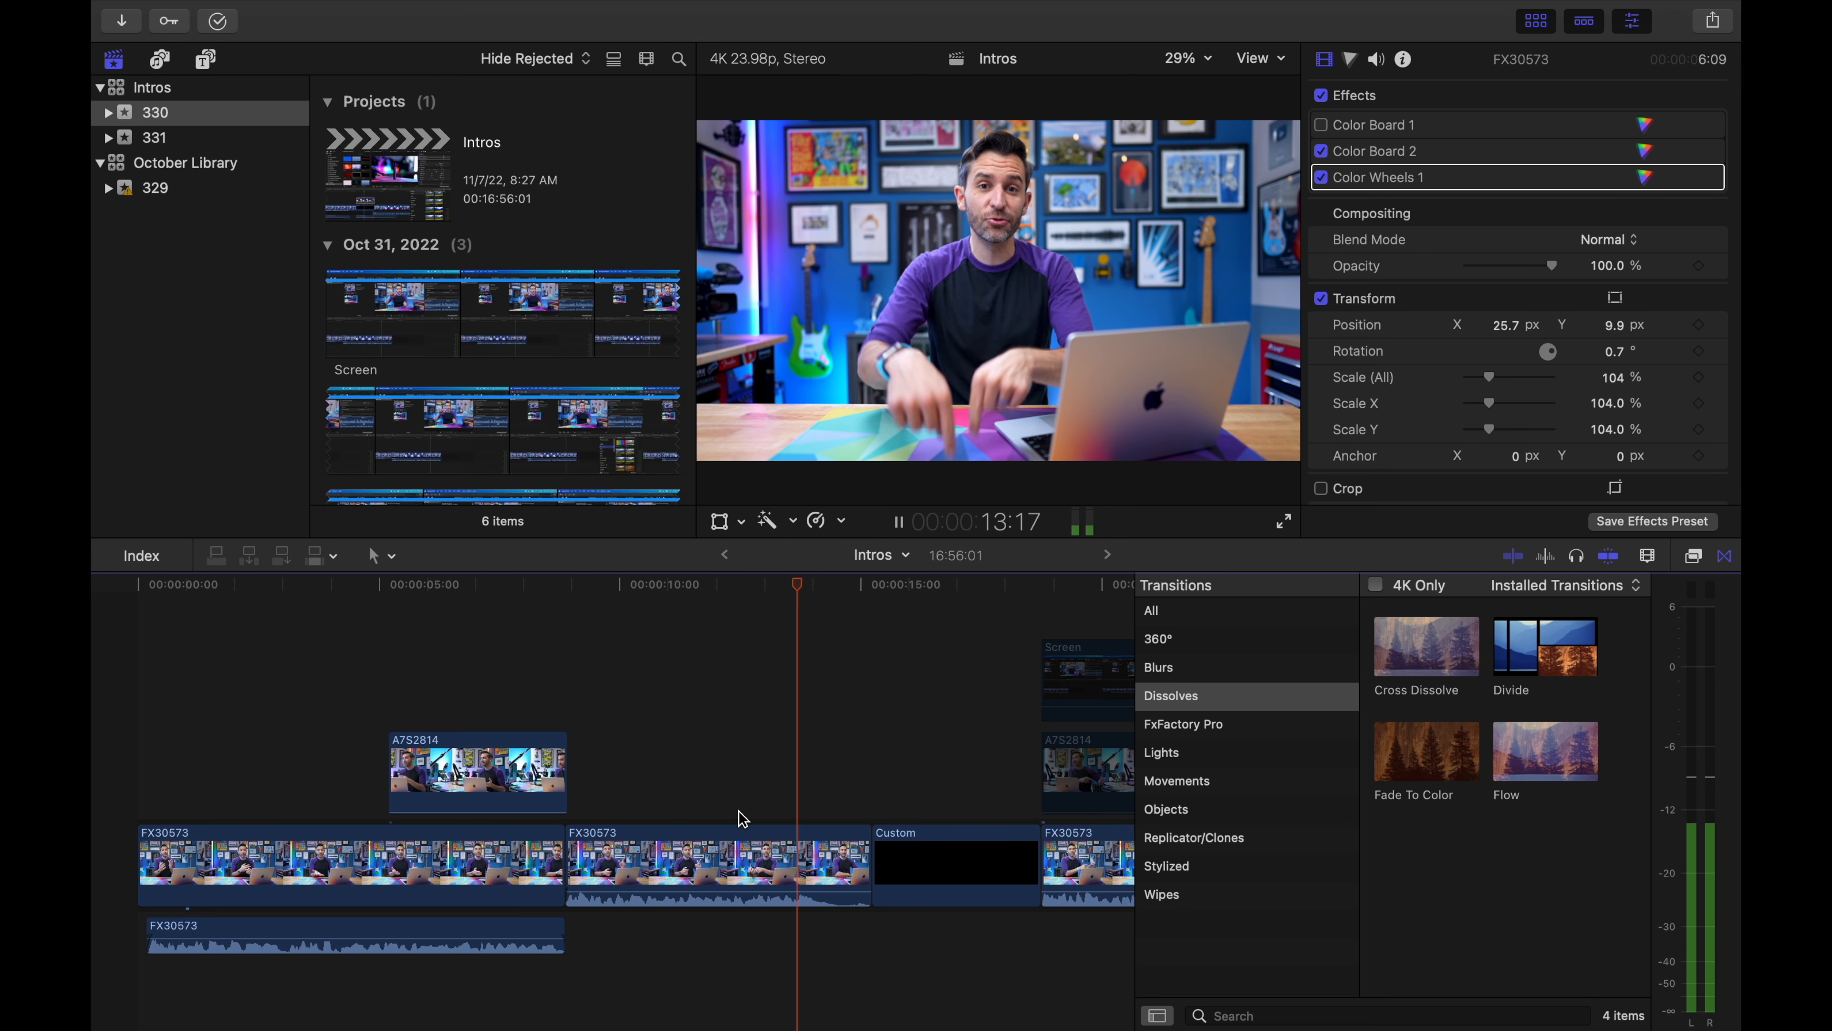
pyautogui.press('space')
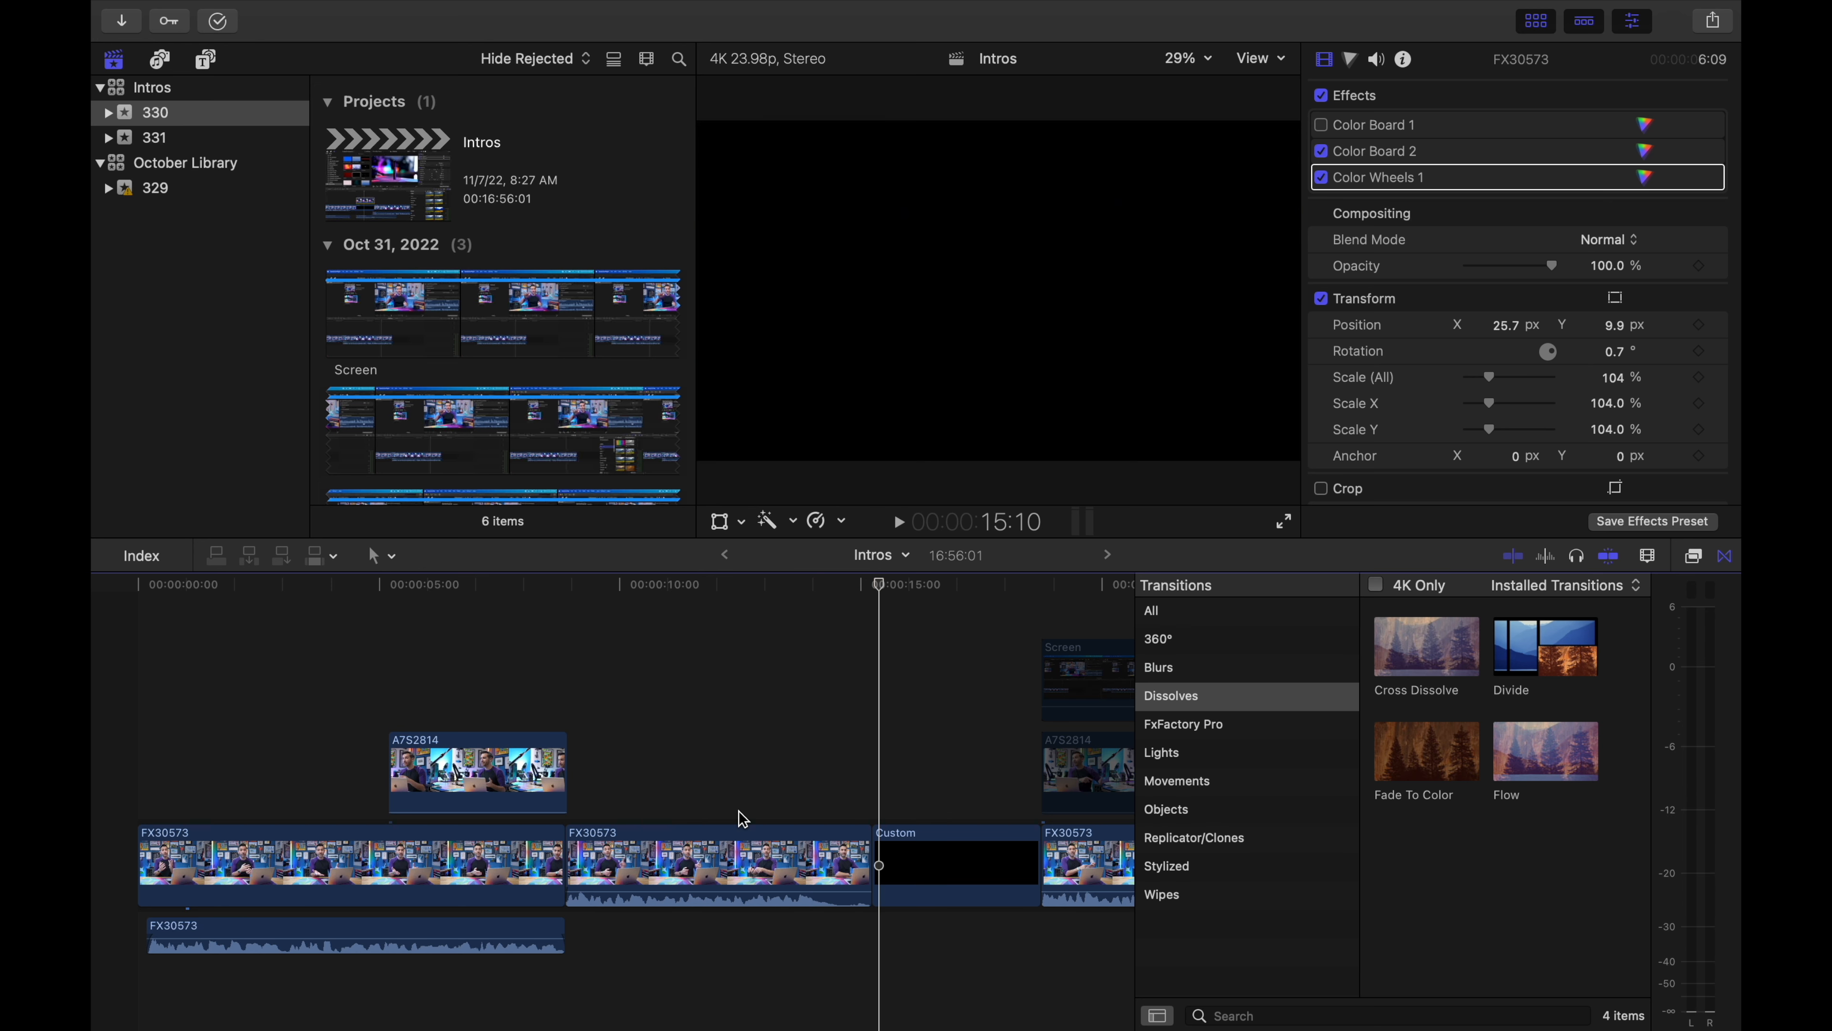
pyautogui.press('Left')
pyautogui.press('Left')
pyautogui.press('Left')
pyautogui.press('Left')
pyautogui.press('Left')
pyautogui.press('Left')
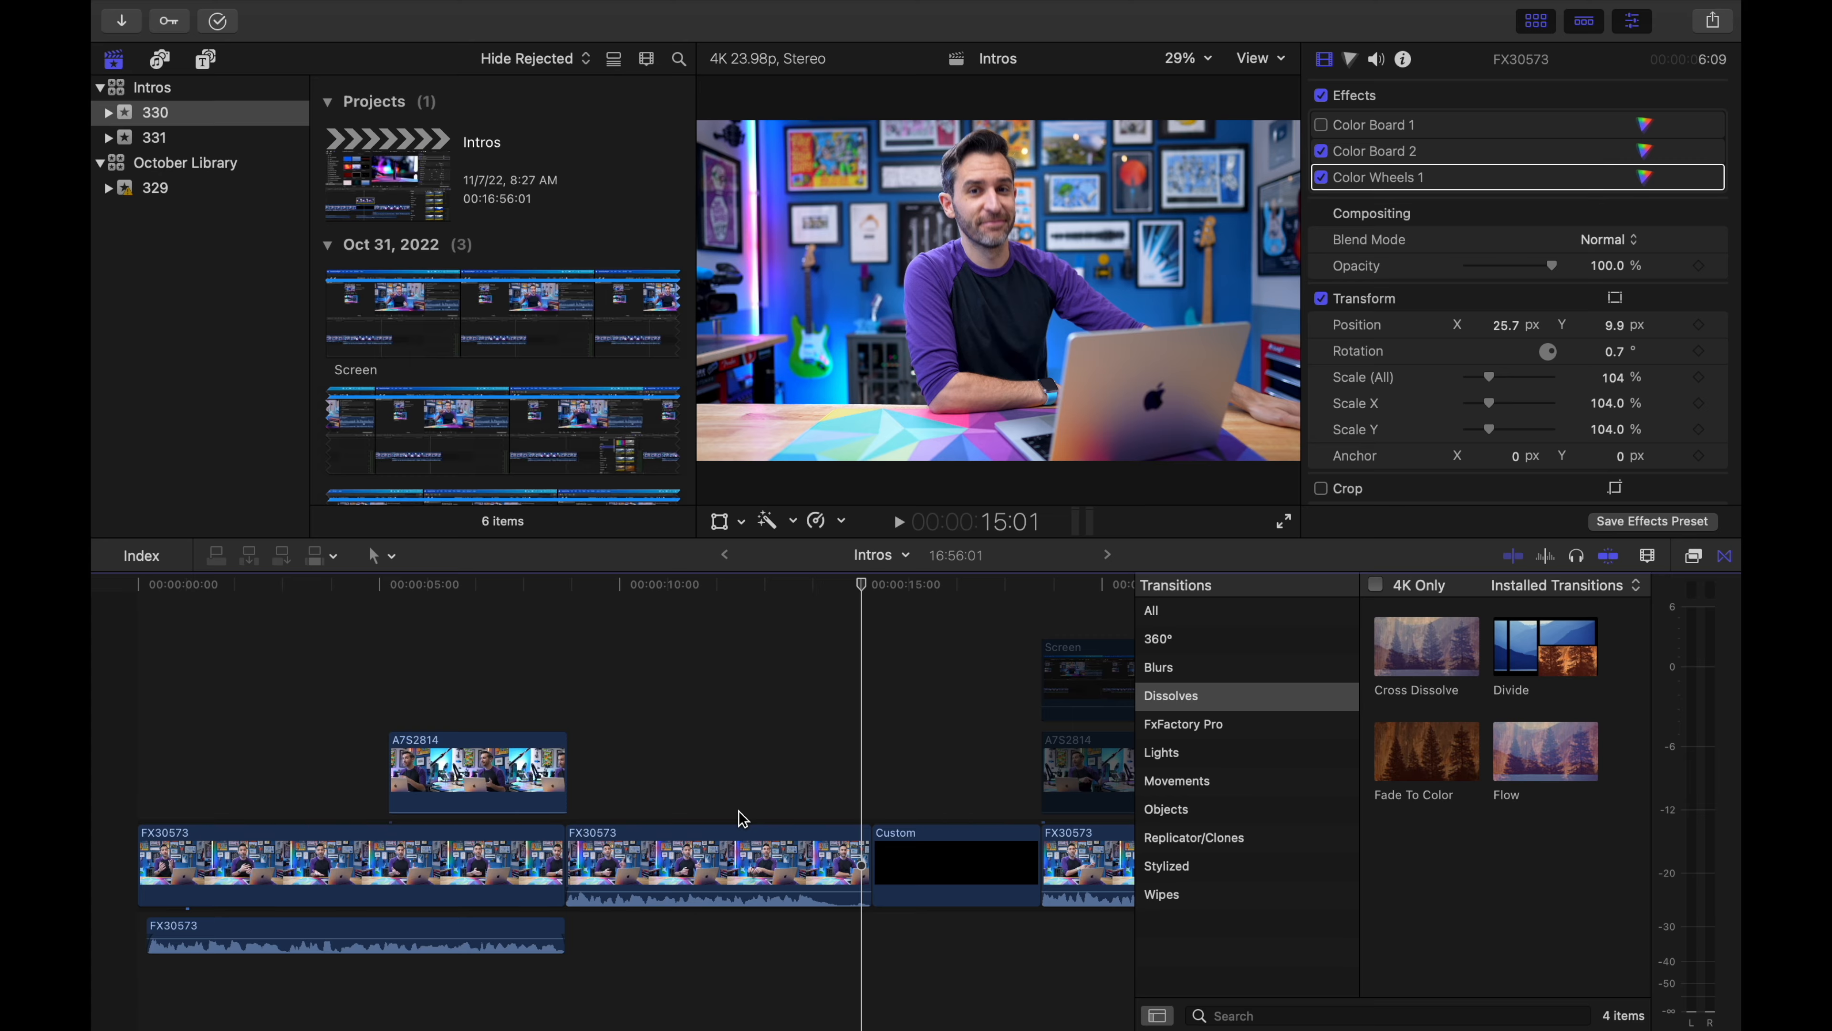
pyautogui.hscroll(5, 743, 819)
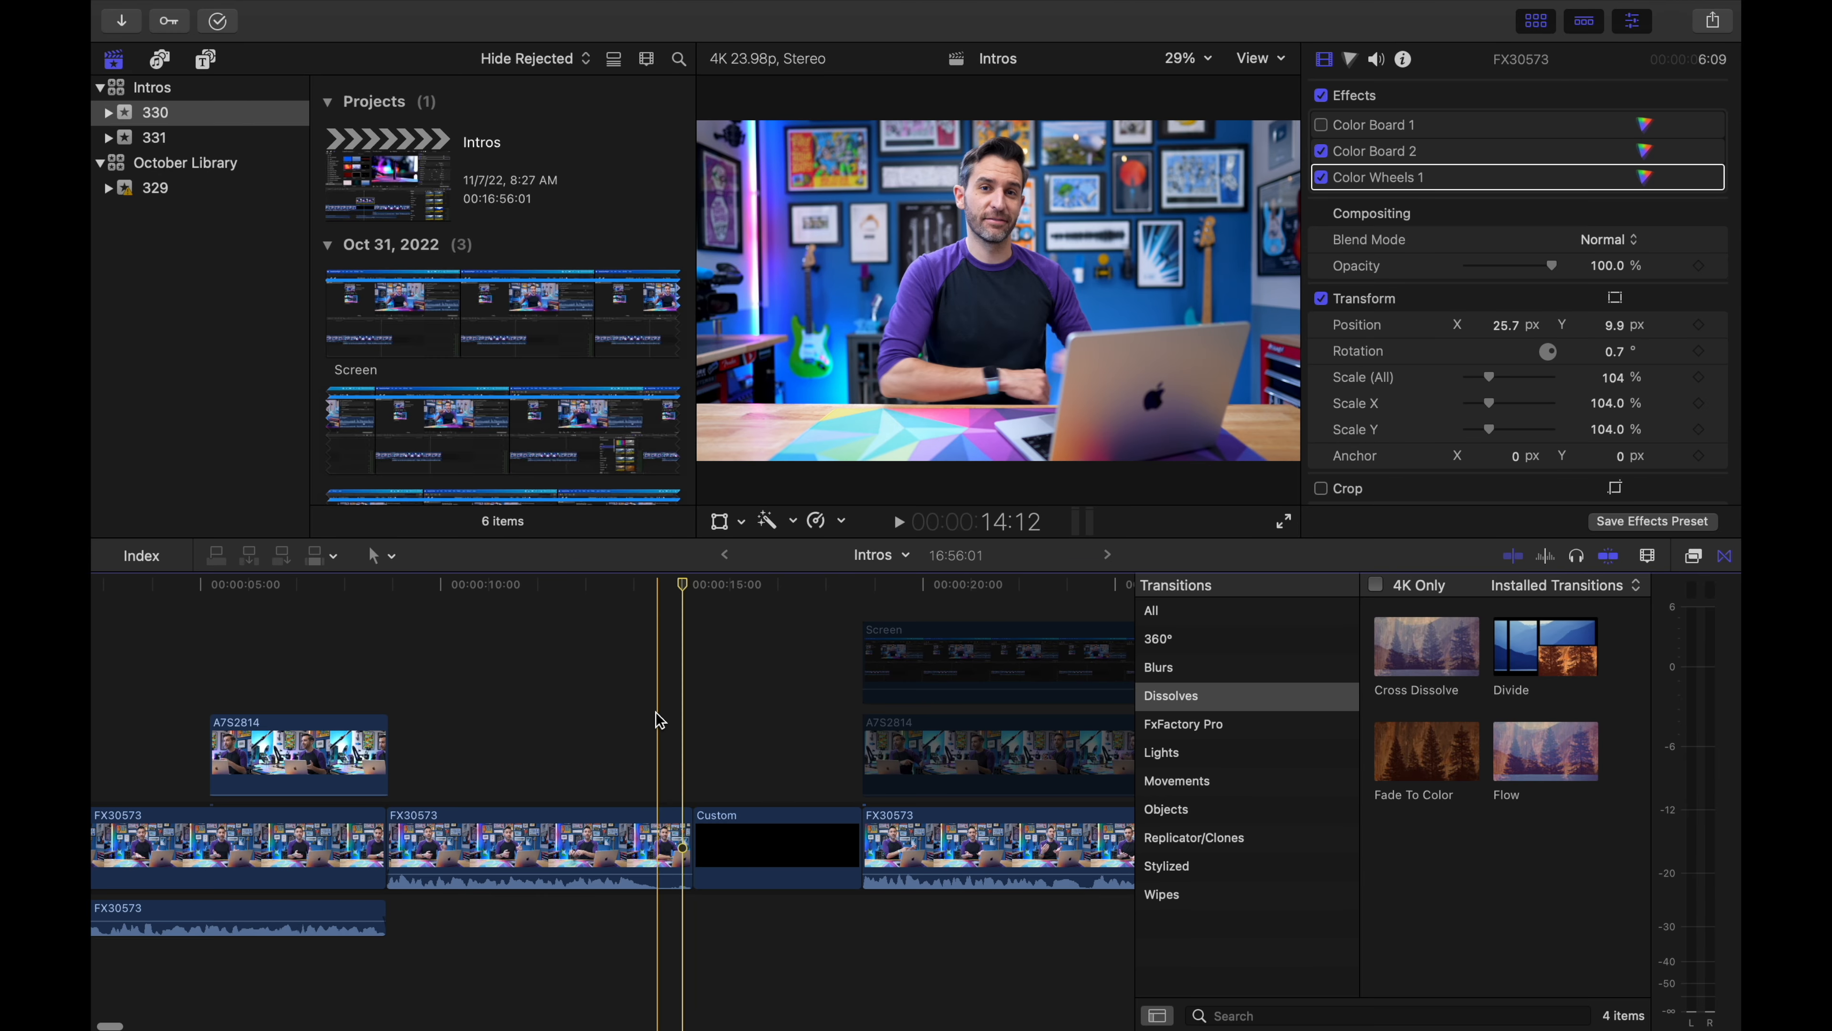
pyautogui.hscroll(-3, 813, 732)
pyautogui.scroll(-2, 813, 732)
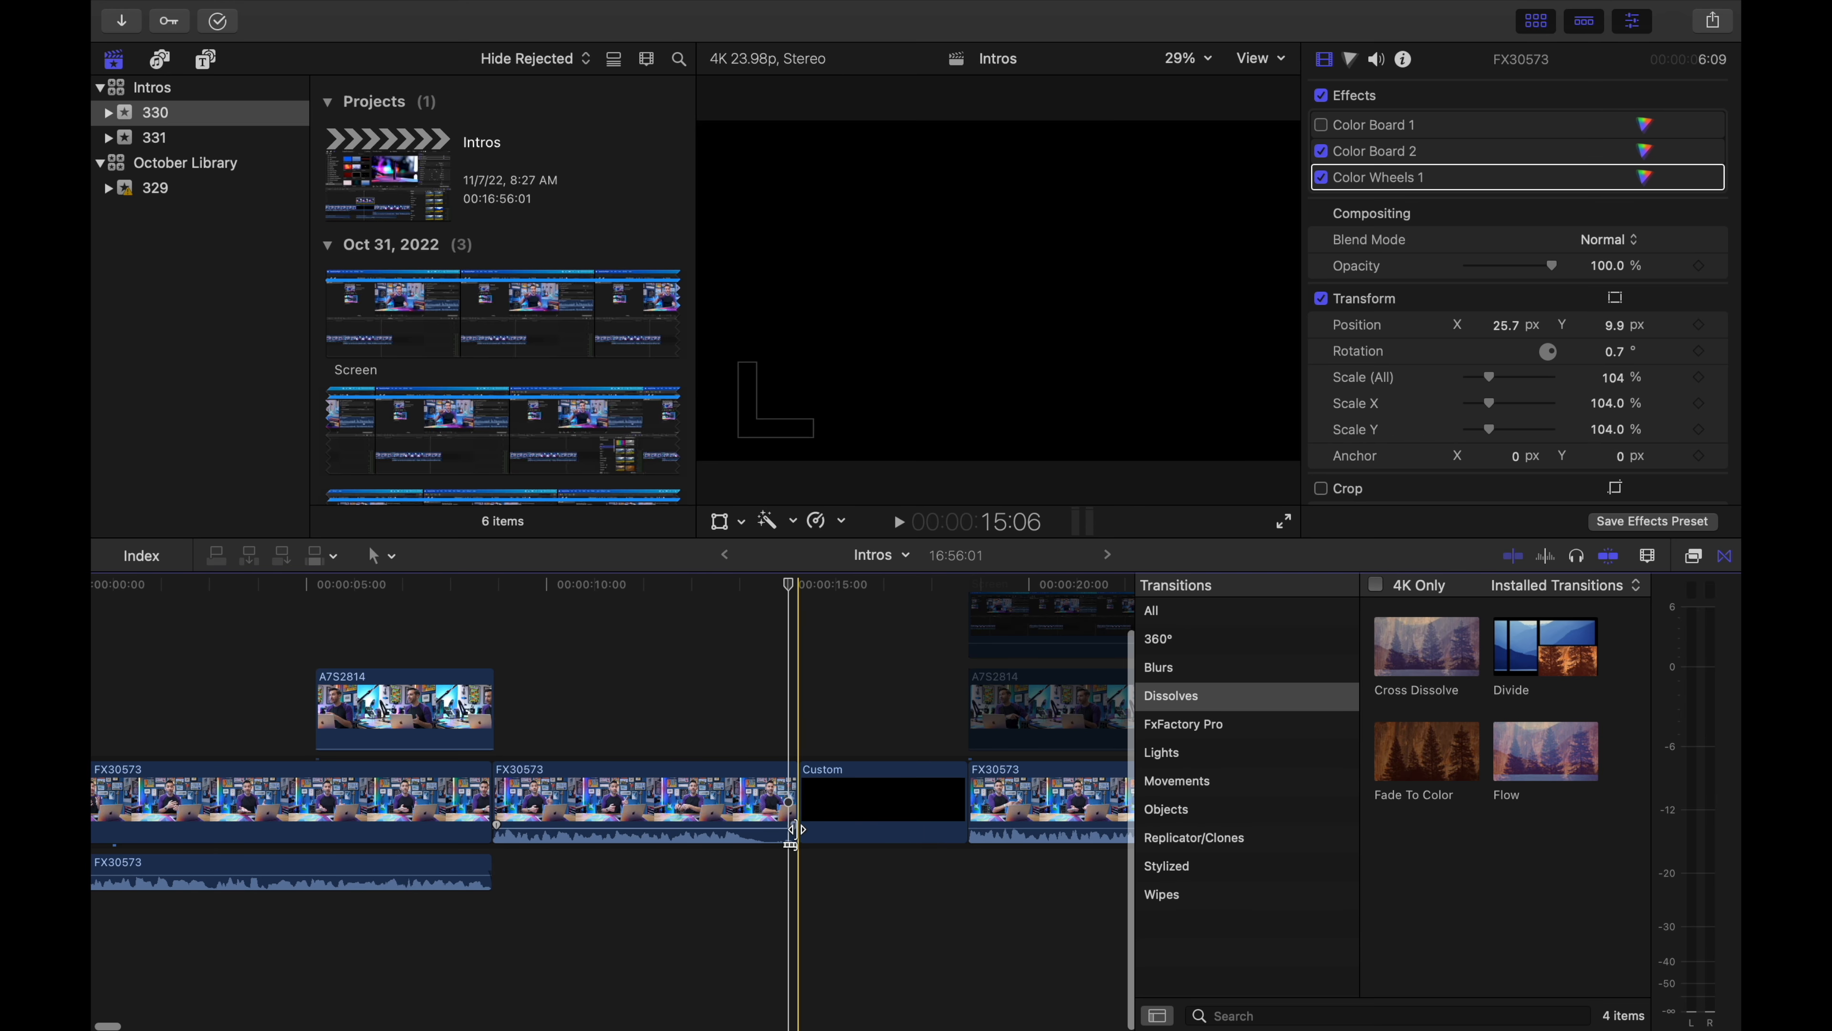
pyautogui.press('space')
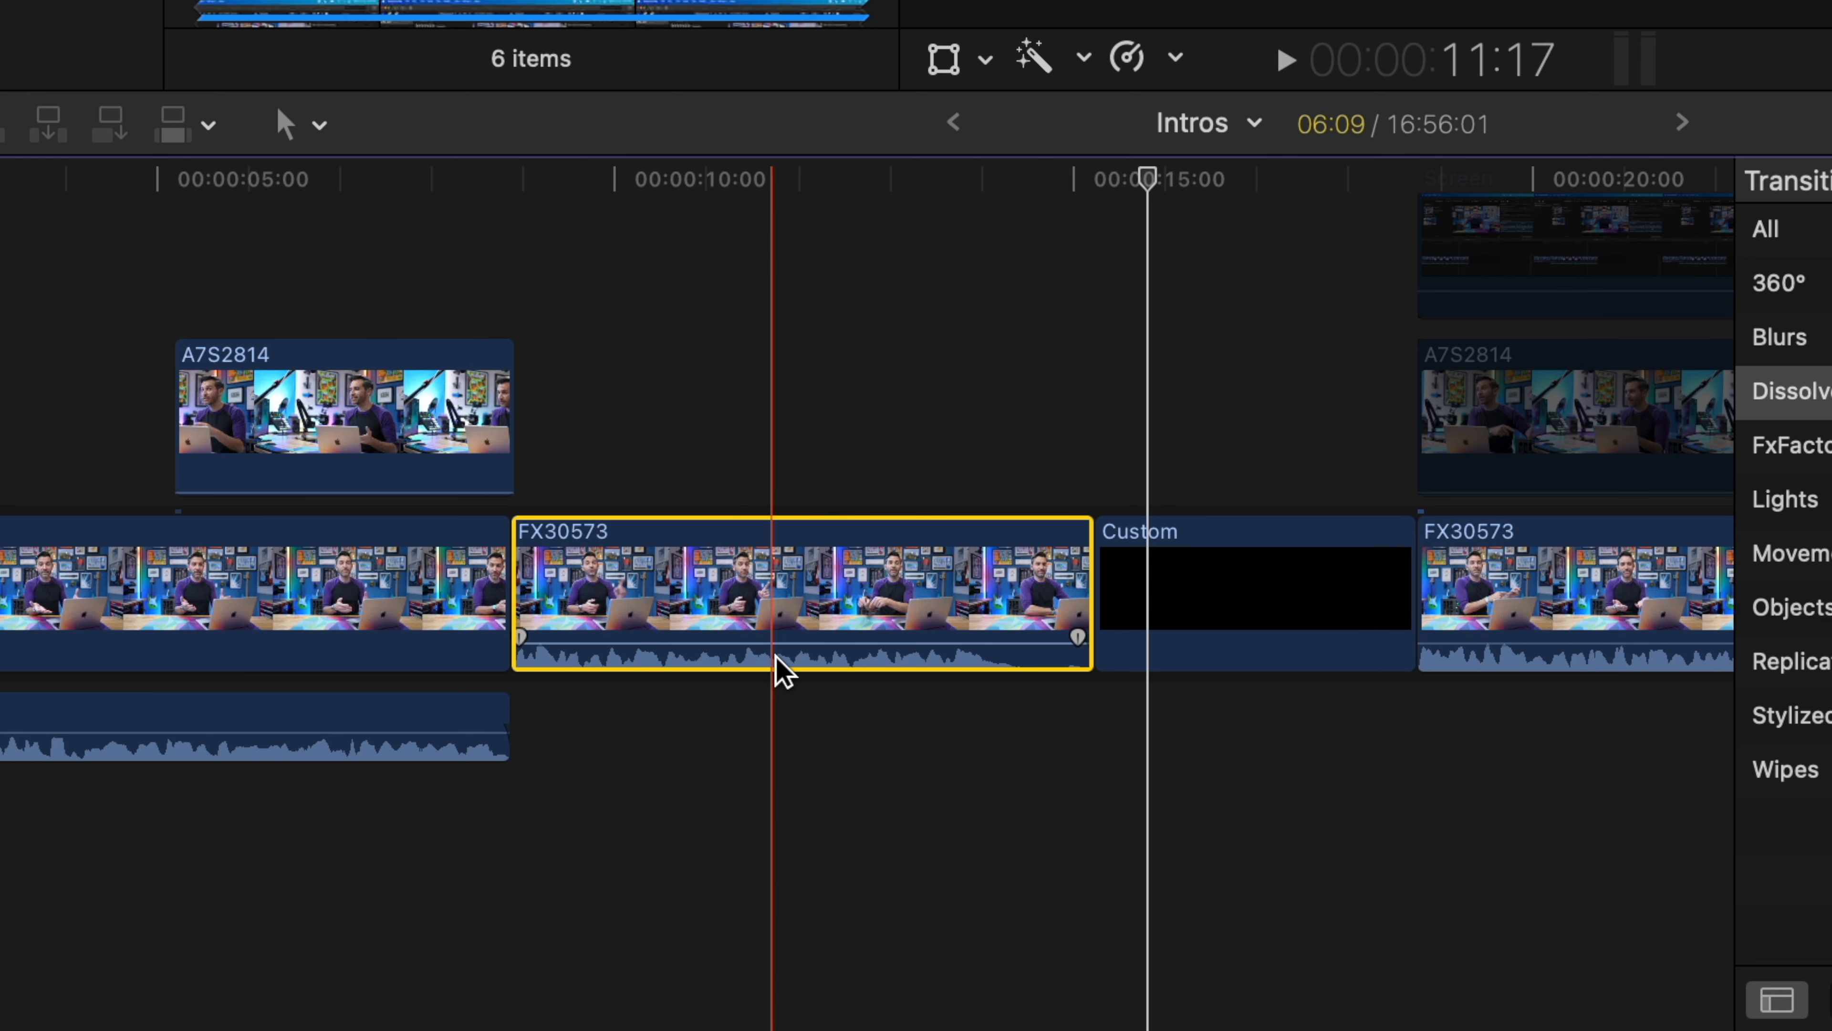
# Expand the second FX30573 clip's audio, trim its end back to about 14:20, and collapse the audio into the clip
pyautogui.doubleClick(864, 659)
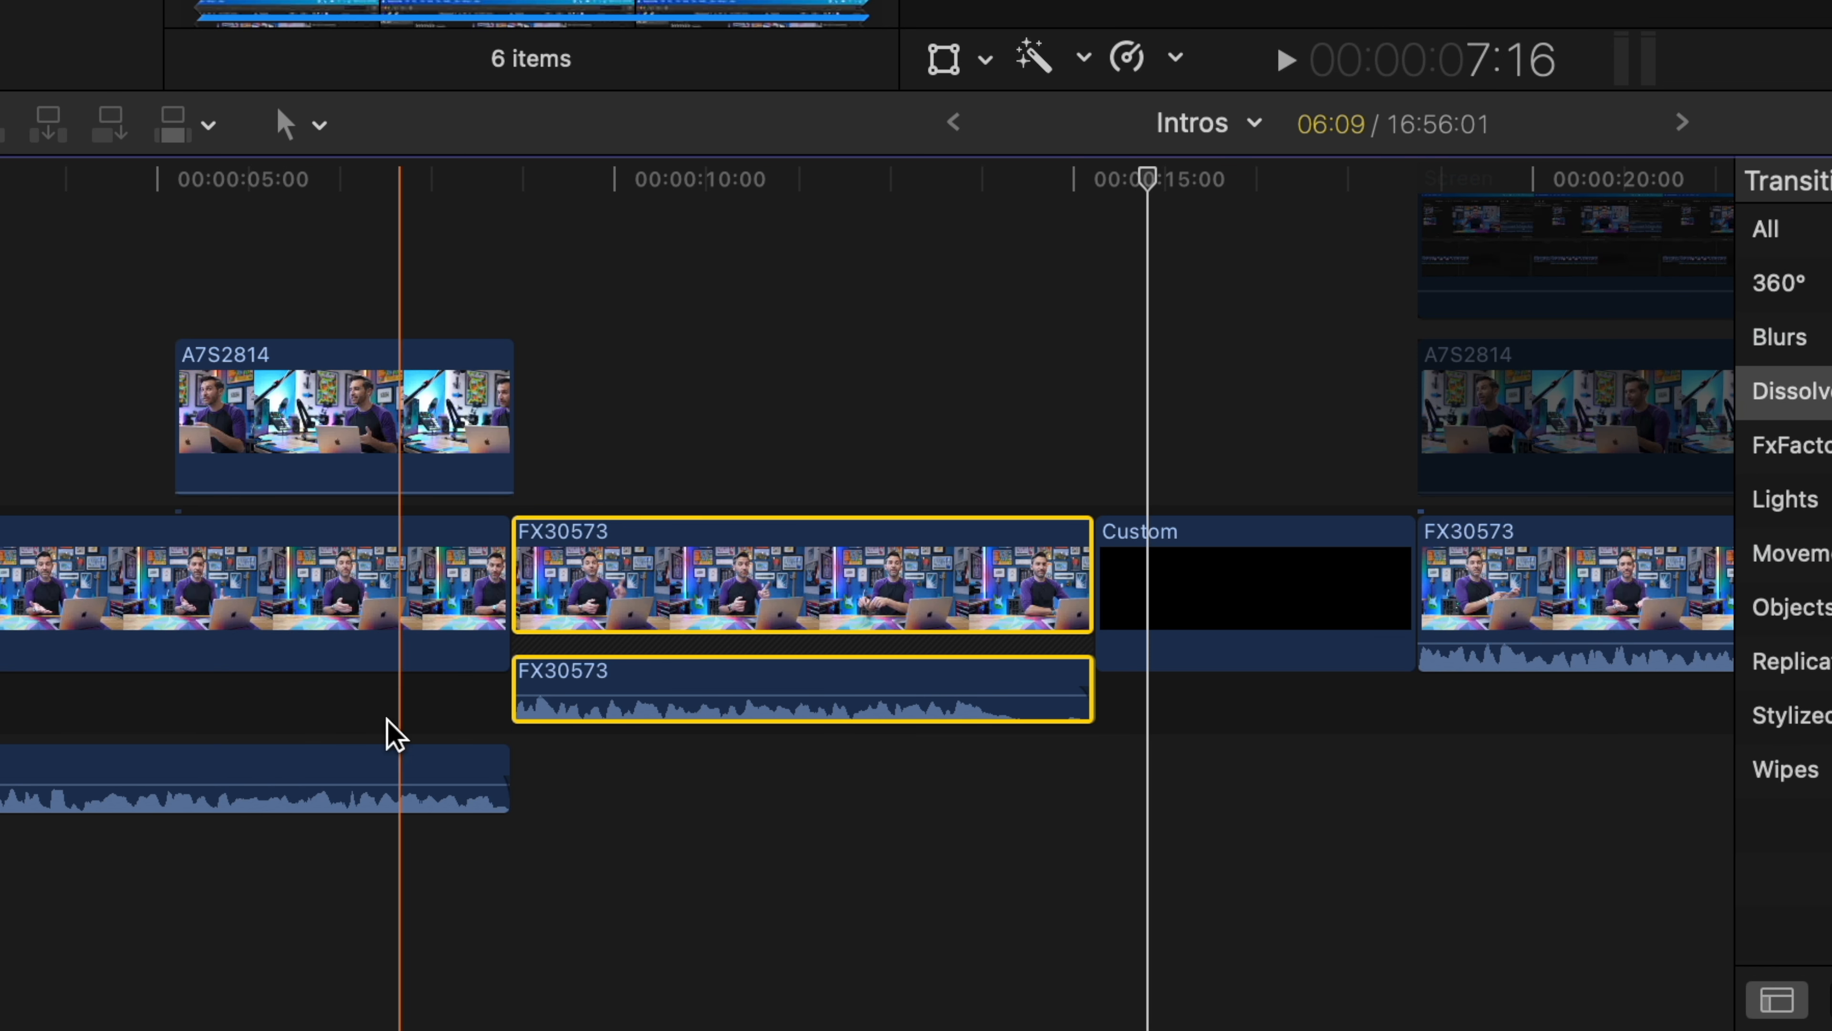
pyautogui.moveTo(1081, 670); pyautogui.dragTo(1077, 670)
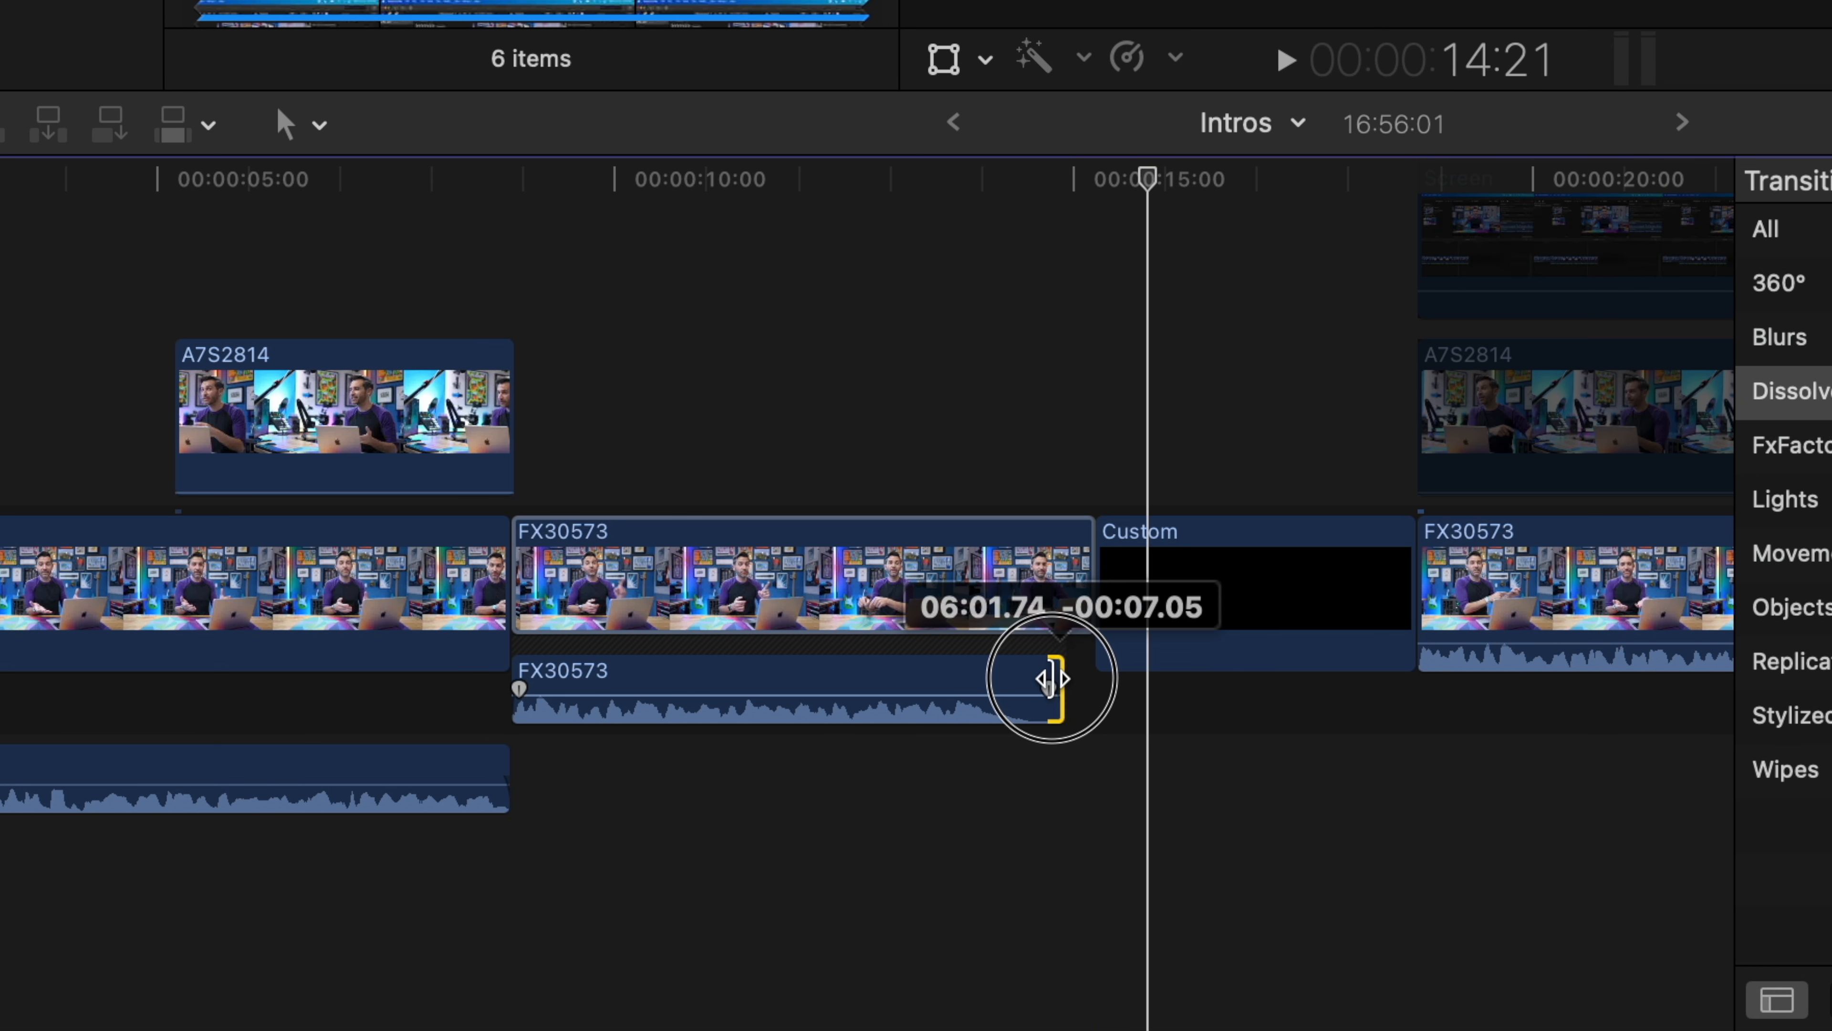
pyautogui.moveTo(1043, 689); pyautogui.dragTo(1022, 689)
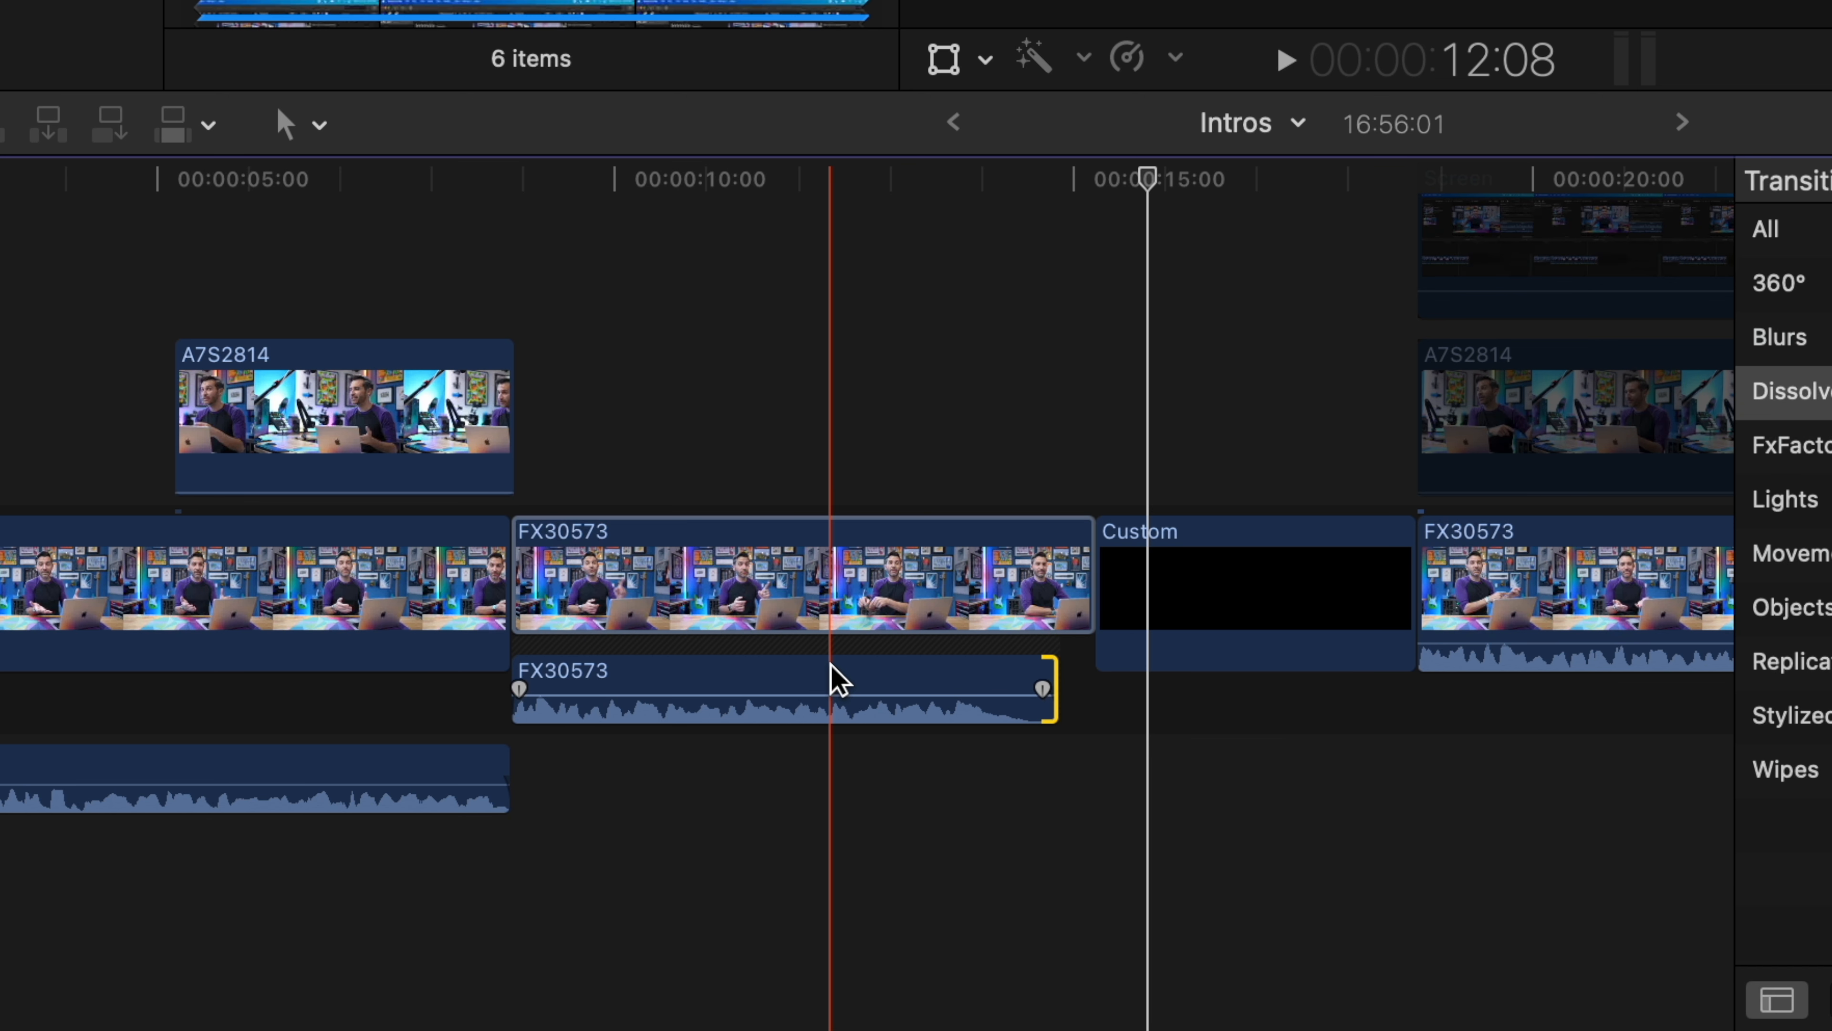
pyautogui.doubleClick(836, 678)
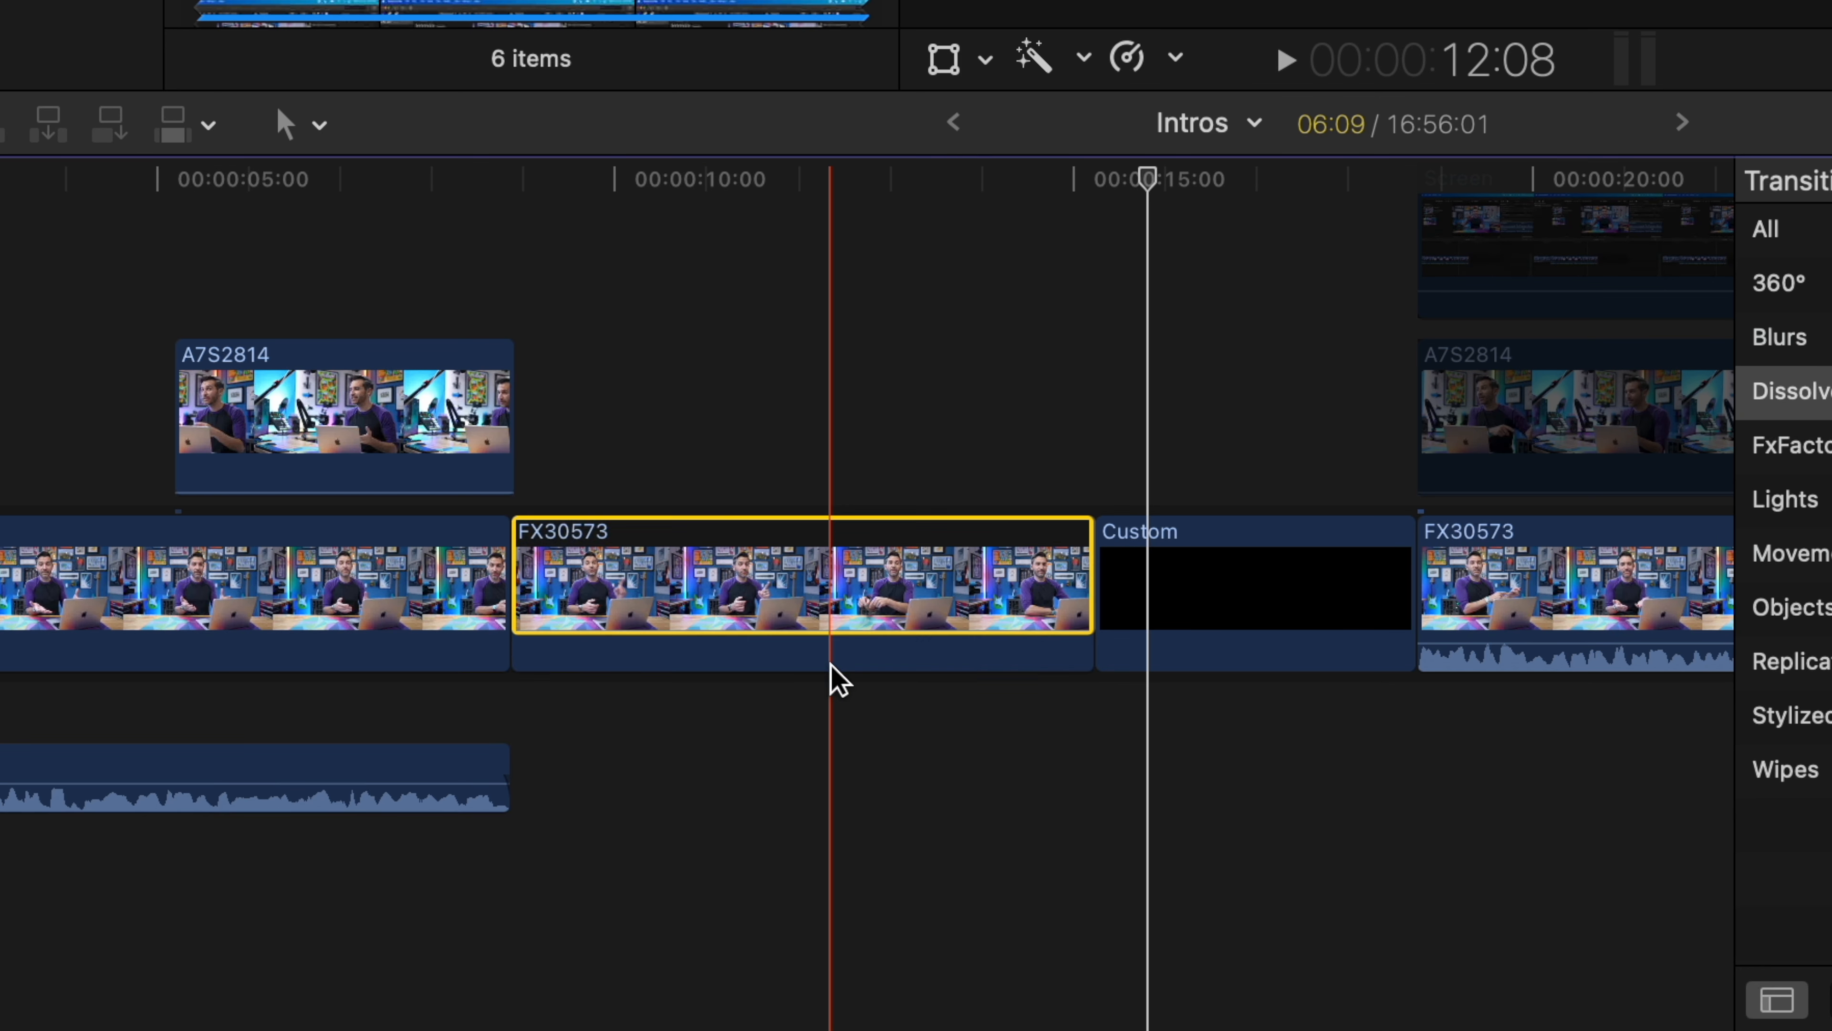